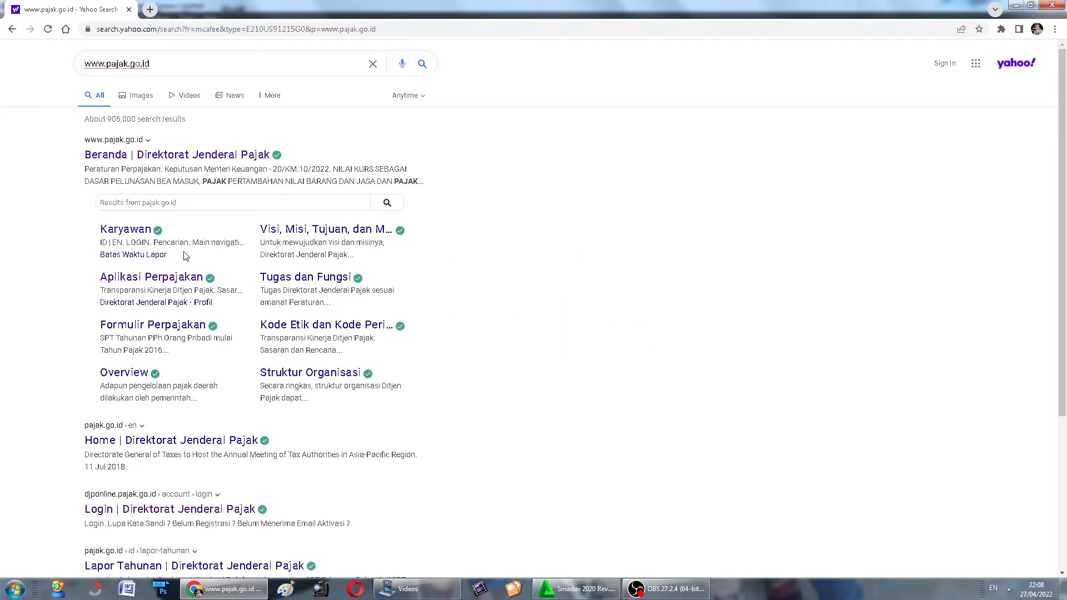
# - Go from pajak.go.id to the DJP Online login page, dismiss the popup, and select the NPWP and password fields
pyautogui.click(177, 156)
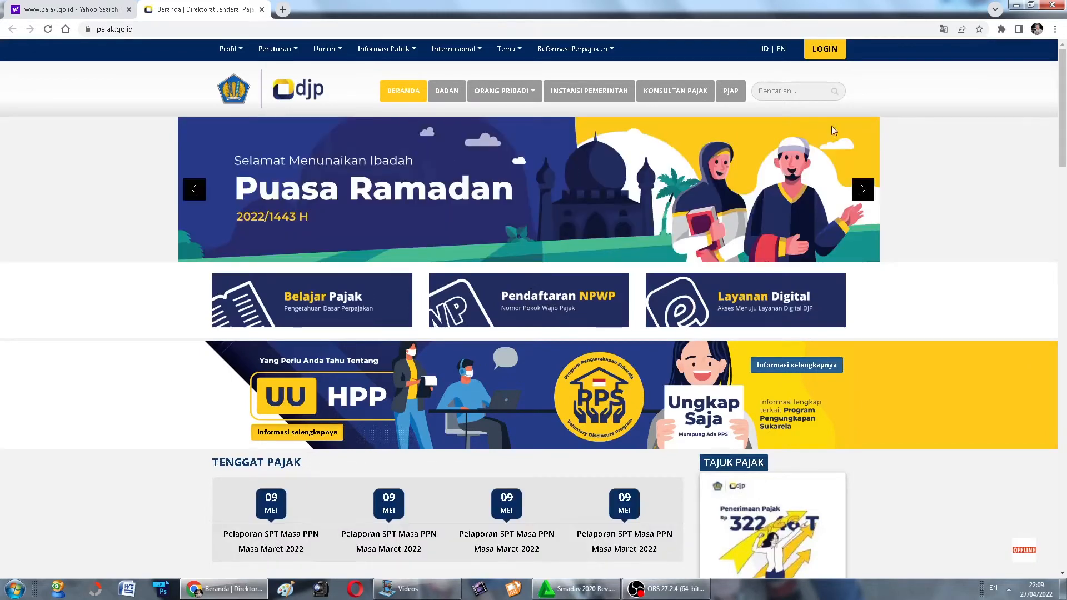
pyautogui.click(825, 51)
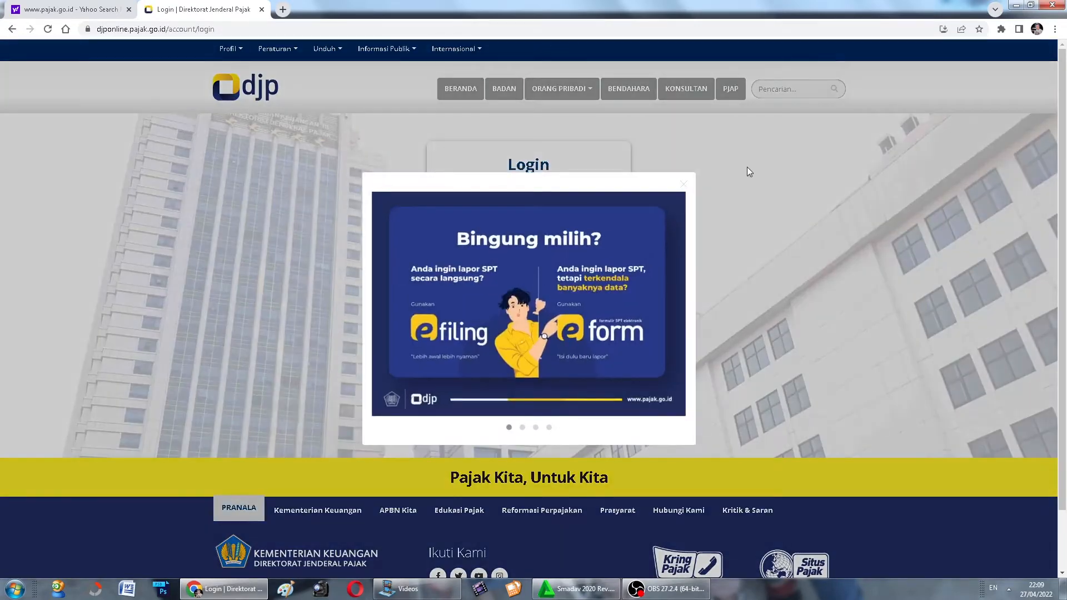
pyautogui.click(753, 195)
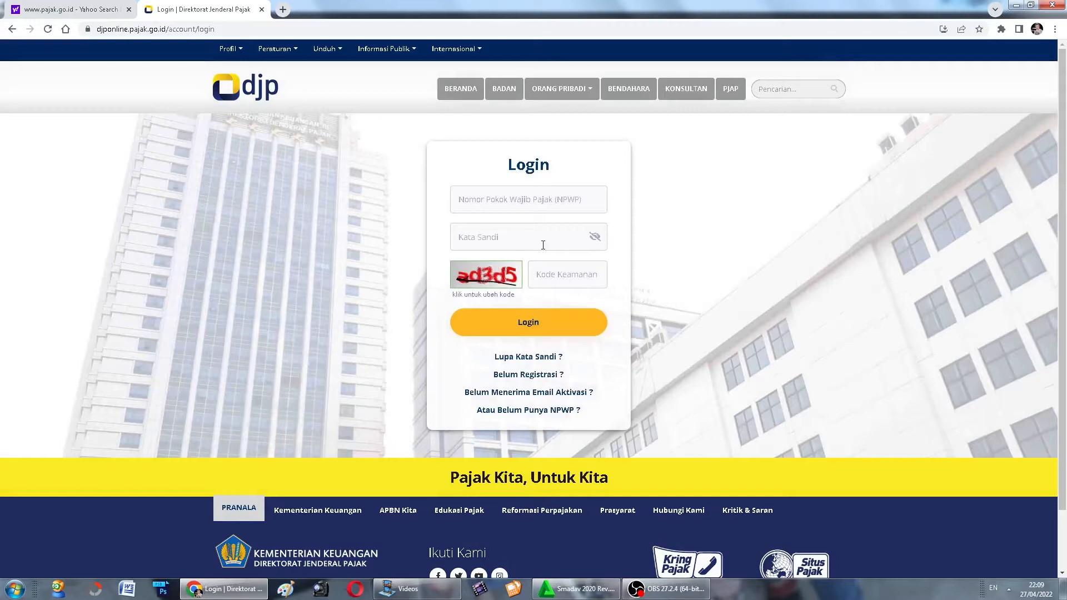
pyautogui.click(508, 195)
pyautogui.click(516, 240)
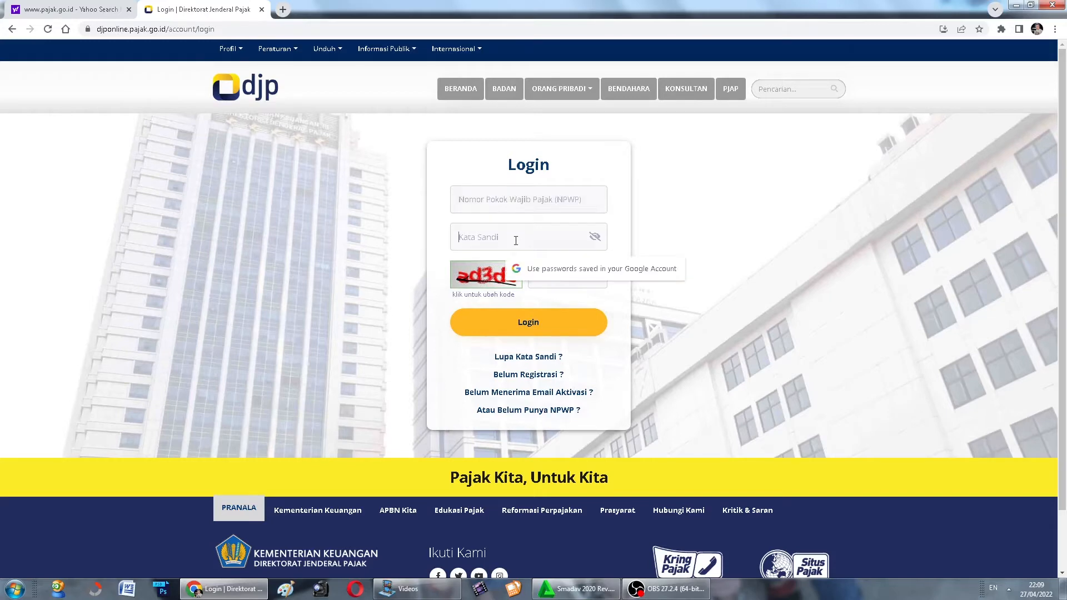
pyautogui.click(661, 216)
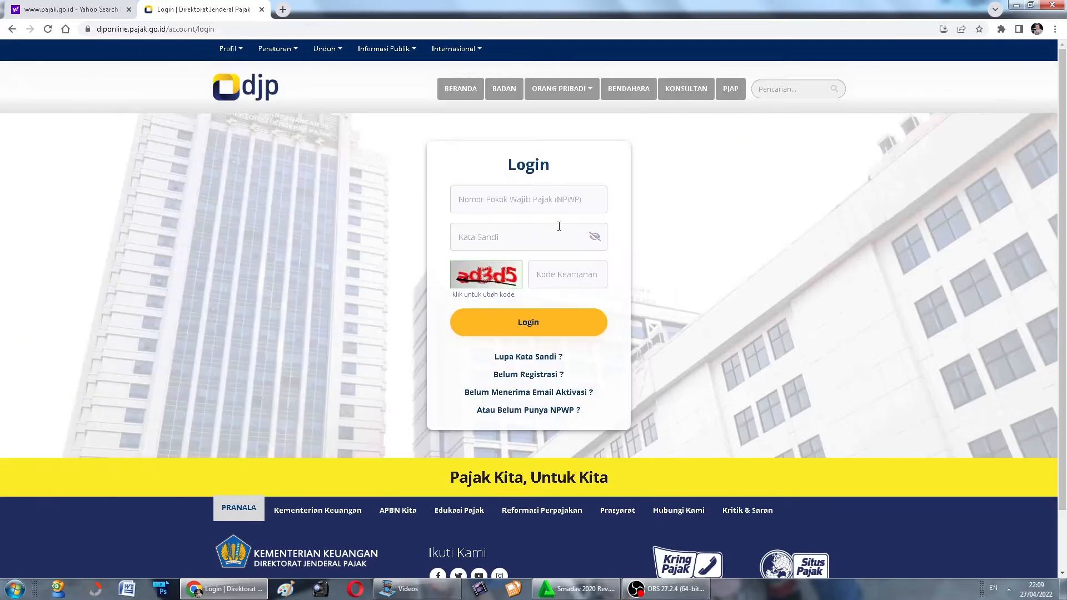
pyautogui.click(542, 205)
# - Log in with the company's NPWP, the account password and the displayed security code
pyautogui.click(514, 238)
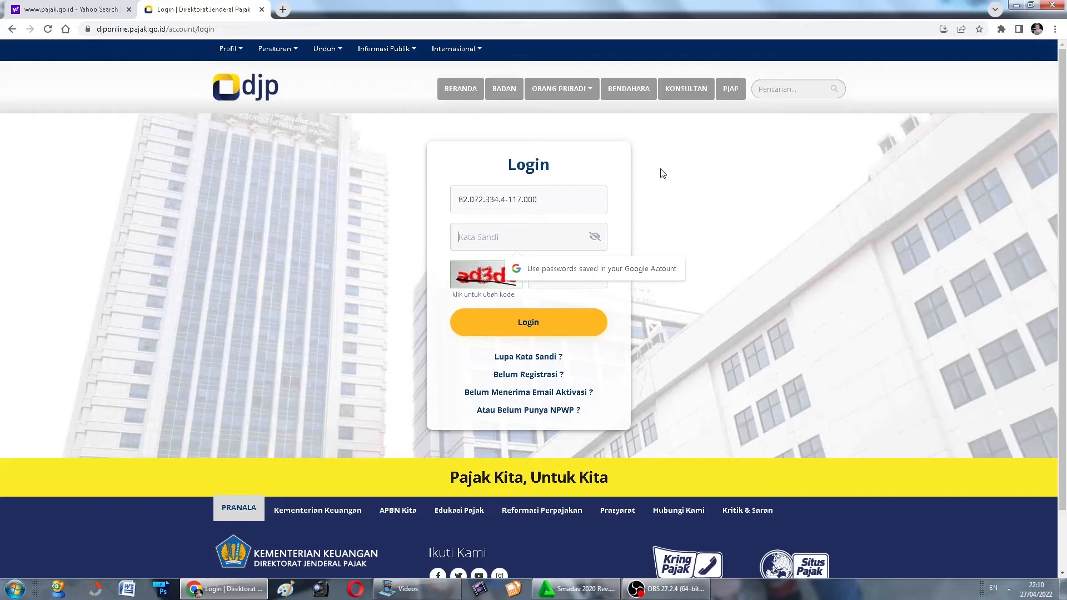
pyautogui.write('aaaa')
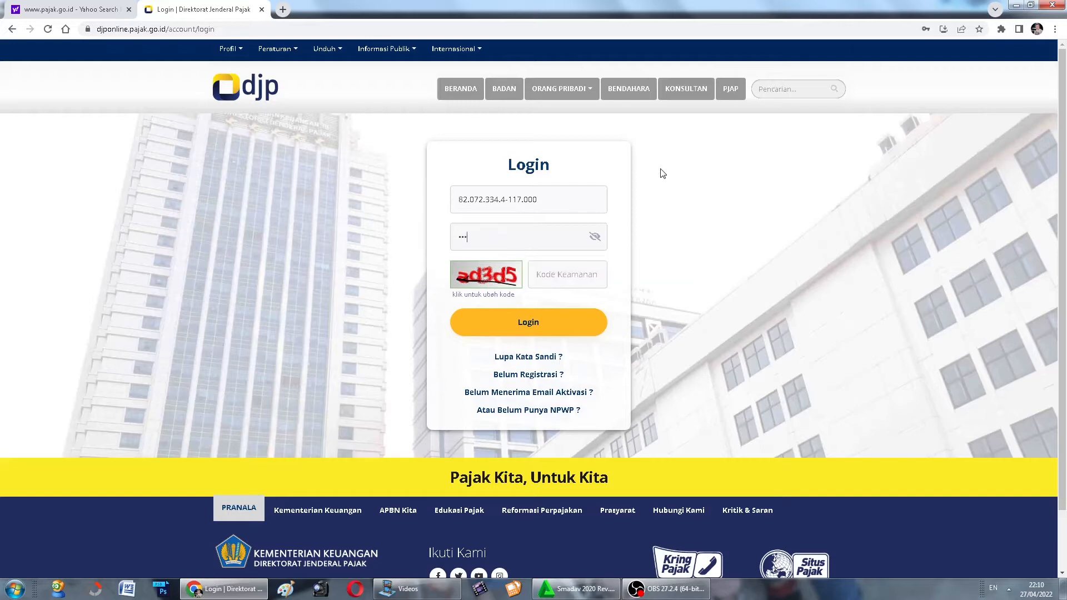
pyautogui.write('aaa')
pyautogui.click(582, 277)
pyautogui.write('ad3d5')
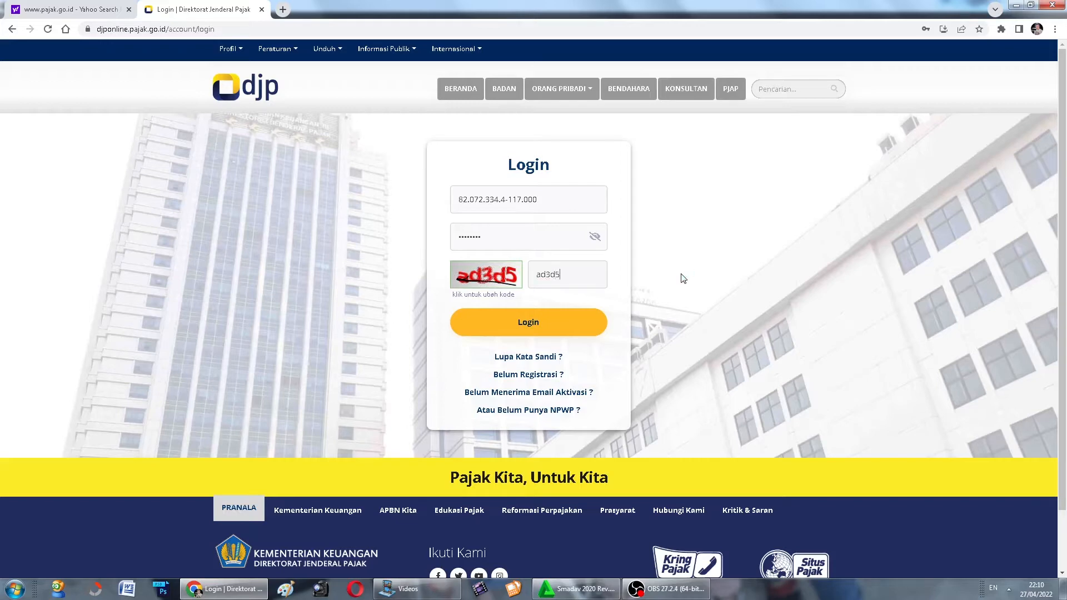
pyautogui.click(549, 324)
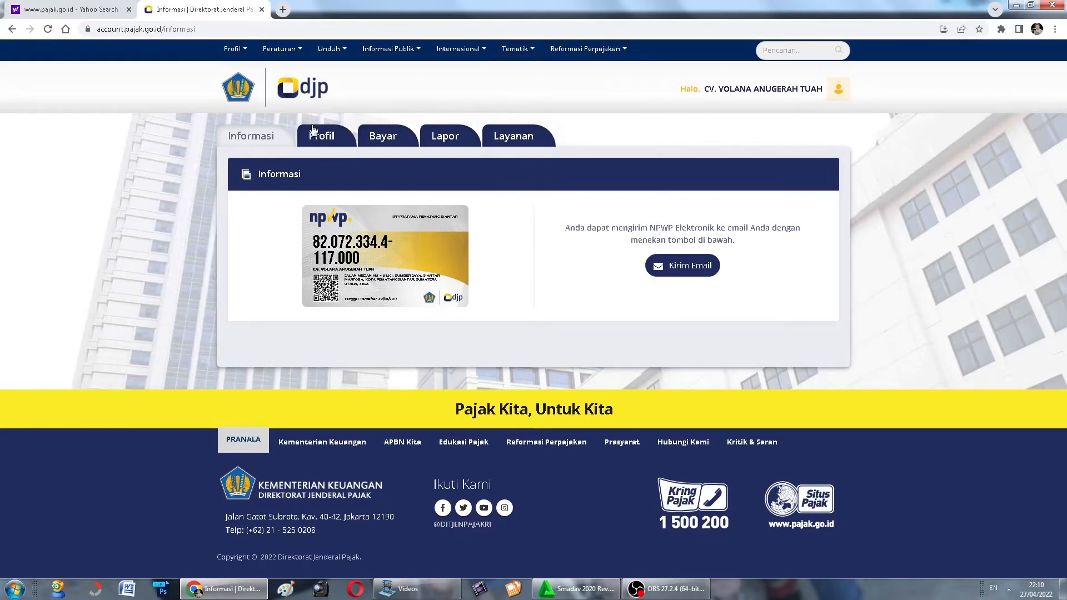
# - Open the Lapor section and its e-Filing service to view the archive of filed returns
pyautogui.click(453, 137)
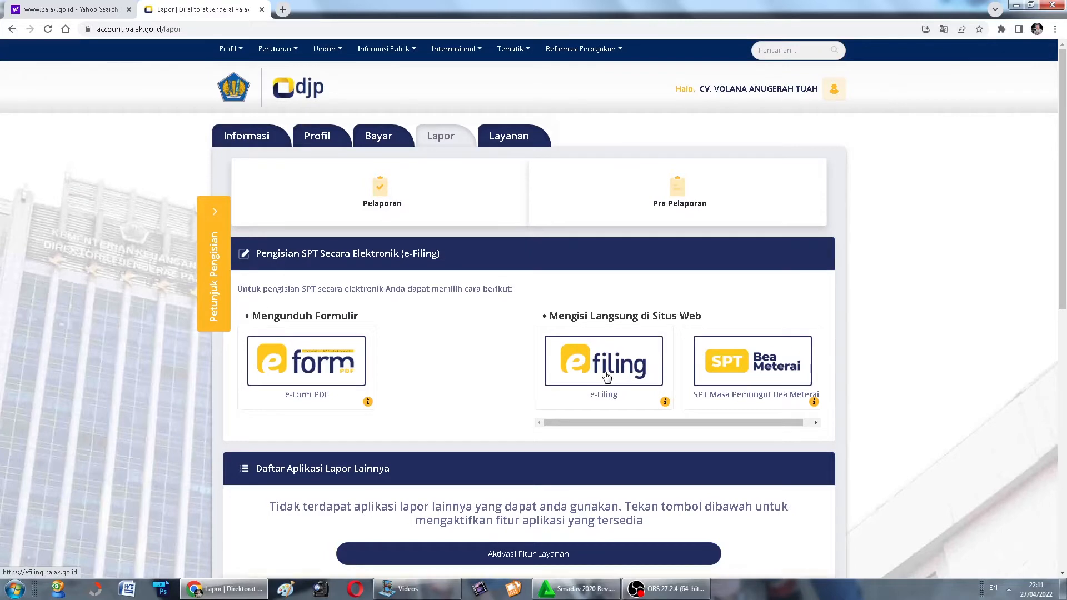
pyautogui.scroll(-1, 606, 376)
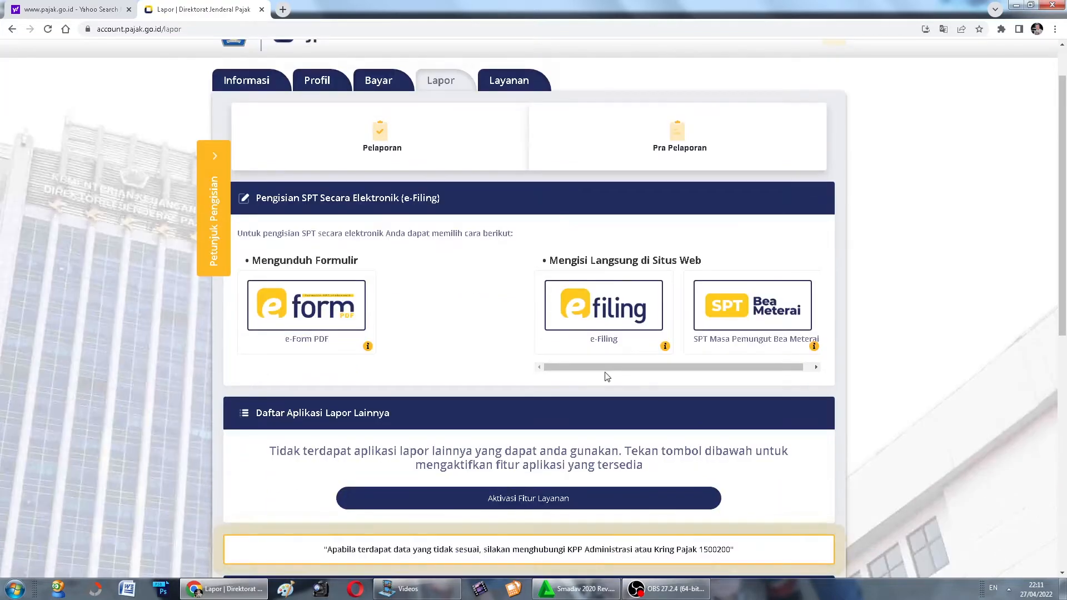
pyautogui.scroll(-2, 618, 328)
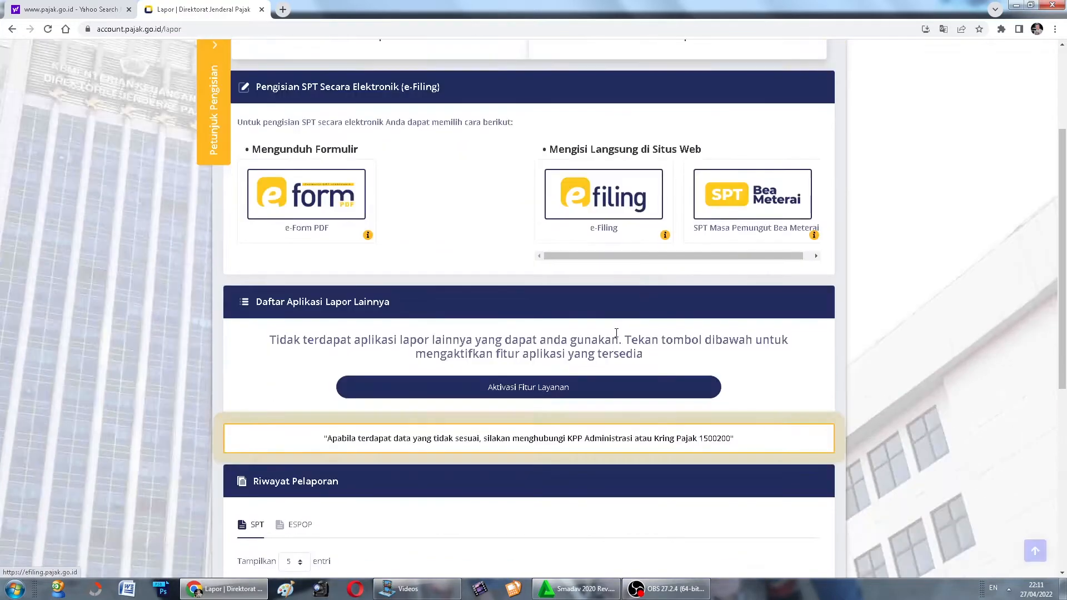
pyautogui.click(610, 208)
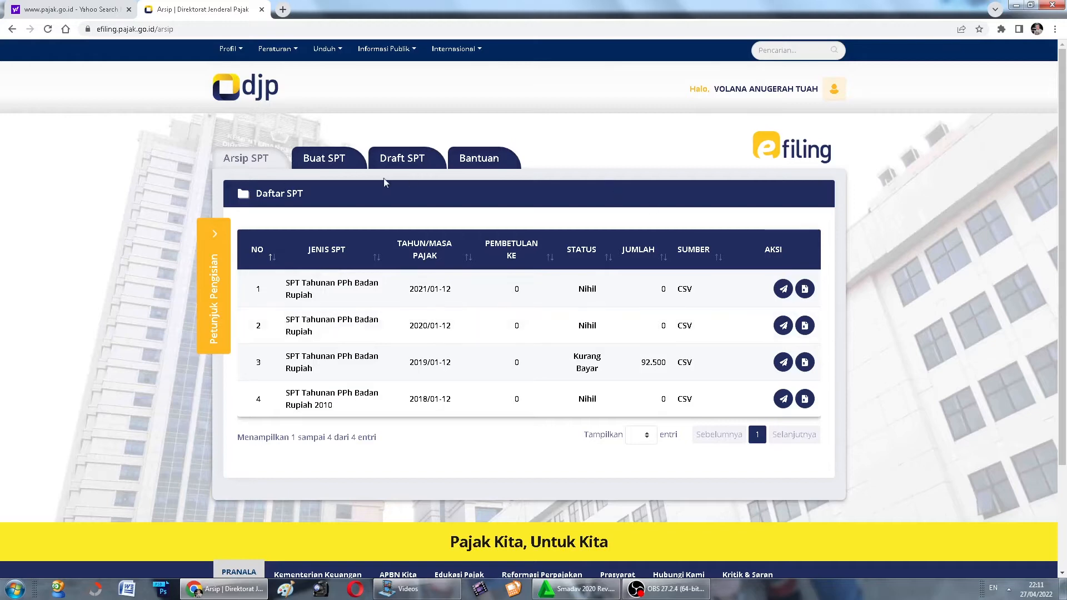
# - Start a new SPT submission from the Buat SPT tab in e-Filing
pyautogui.click(325, 162)
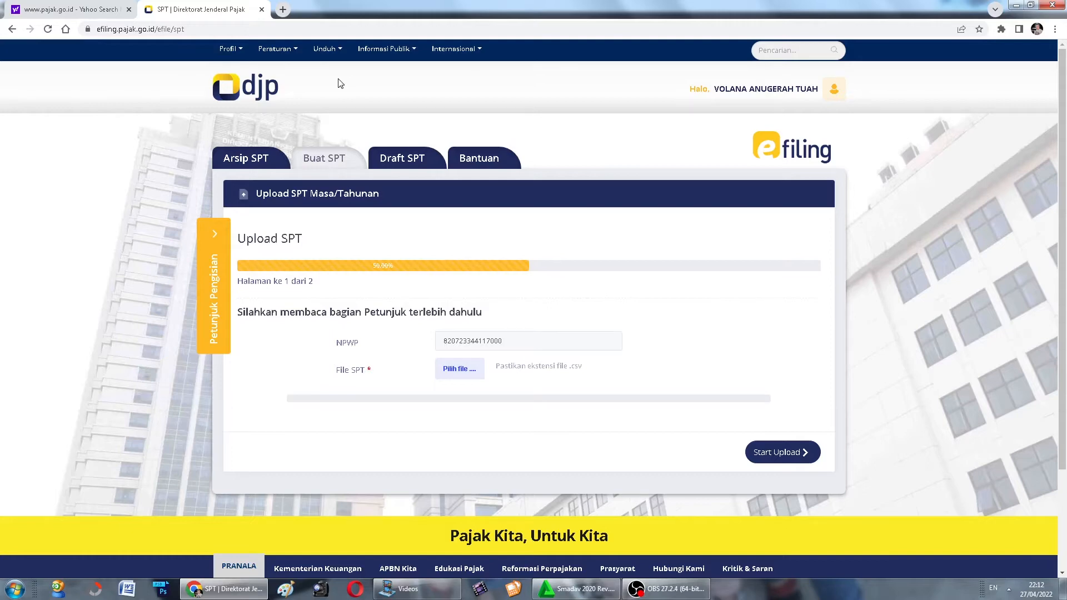
# - Open the Aplikasi Perpajakan page on pajak.go.id and scroll down the downloadable applications list
pyautogui.moveTo(339, 54)
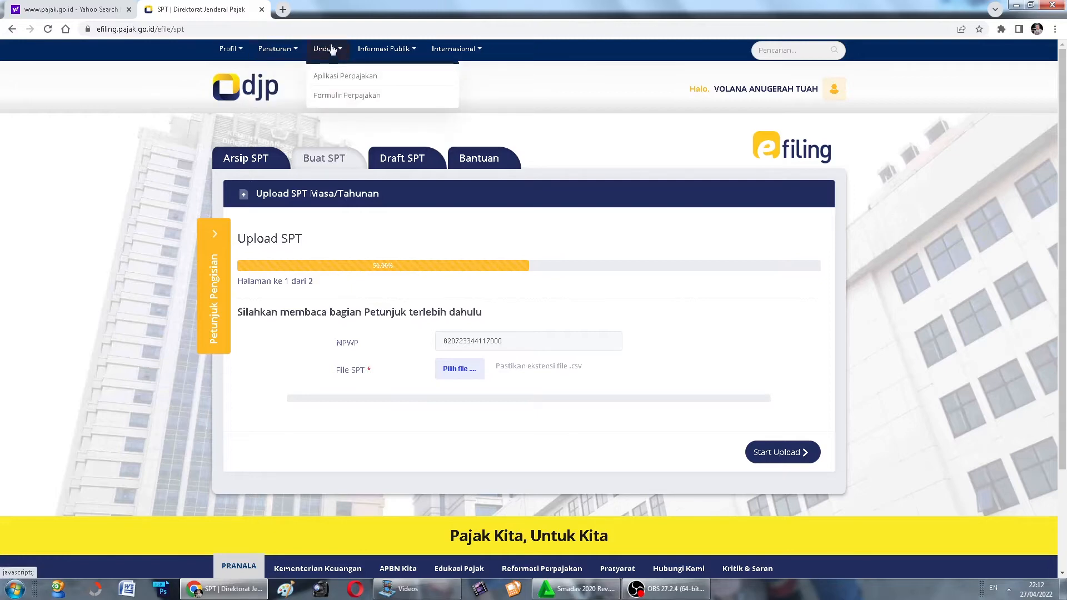
pyautogui.click(333, 81)
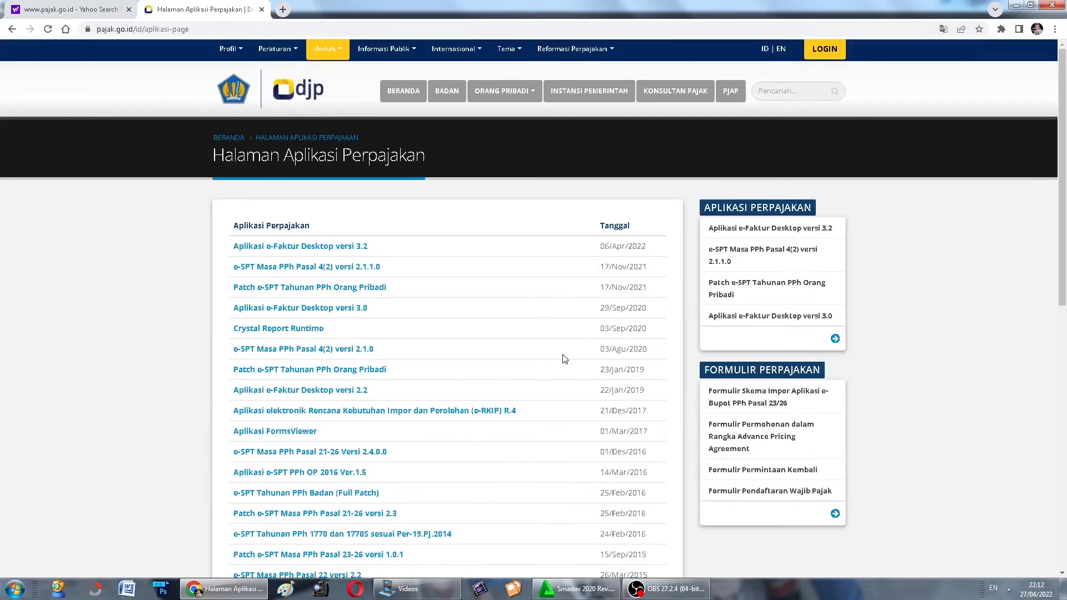
pyautogui.scroll(-2, 550, 325)
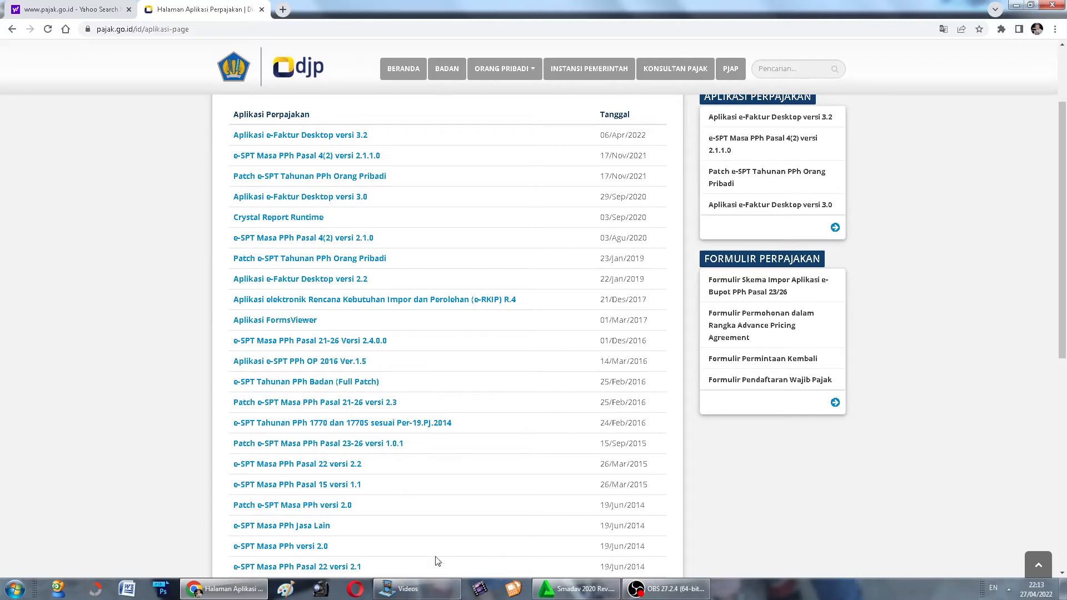
pyautogui.moveTo(421, 595)
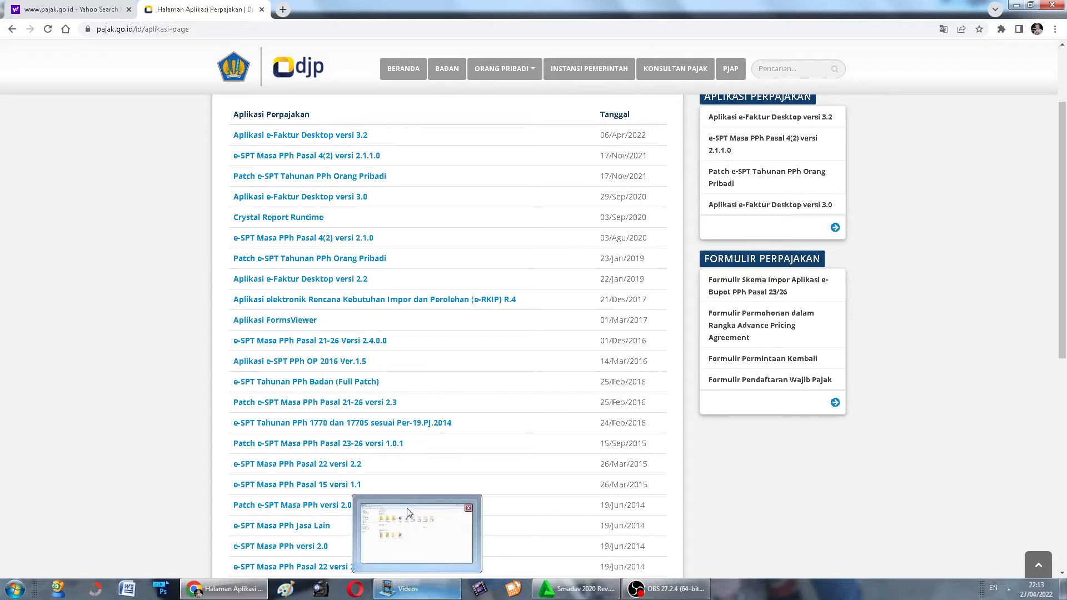
# - In Explorer, browse to the e-SPT PPh Badan folder on New Volume (D:)
pyautogui.click(412, 593)
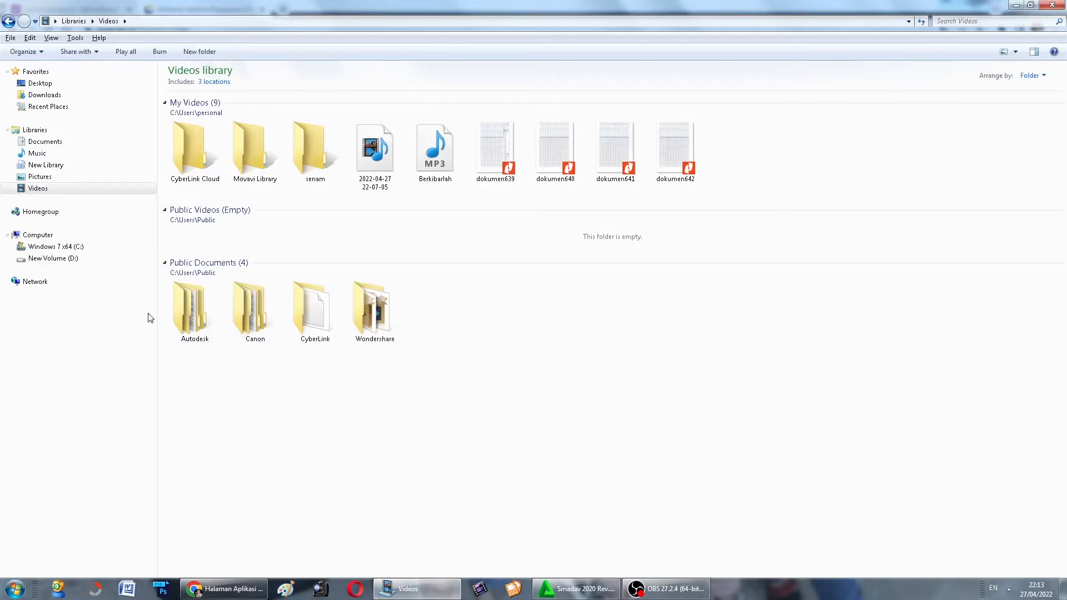
pyautogui.click(53, 259)
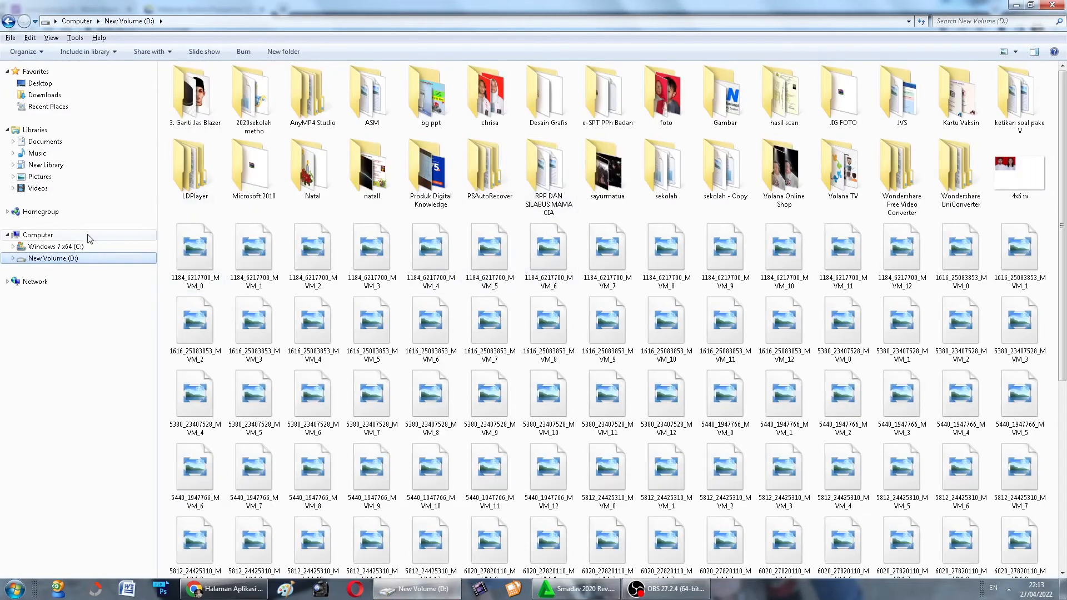
pyautogui.doubleClick(611, 115)
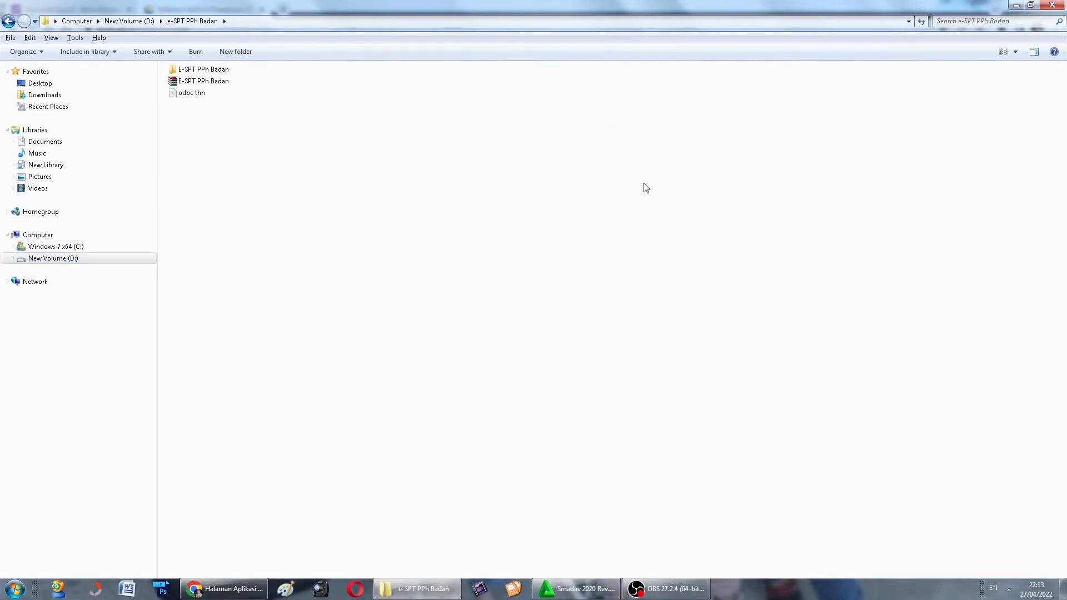
pyautogui.doubleClick(206, 69)
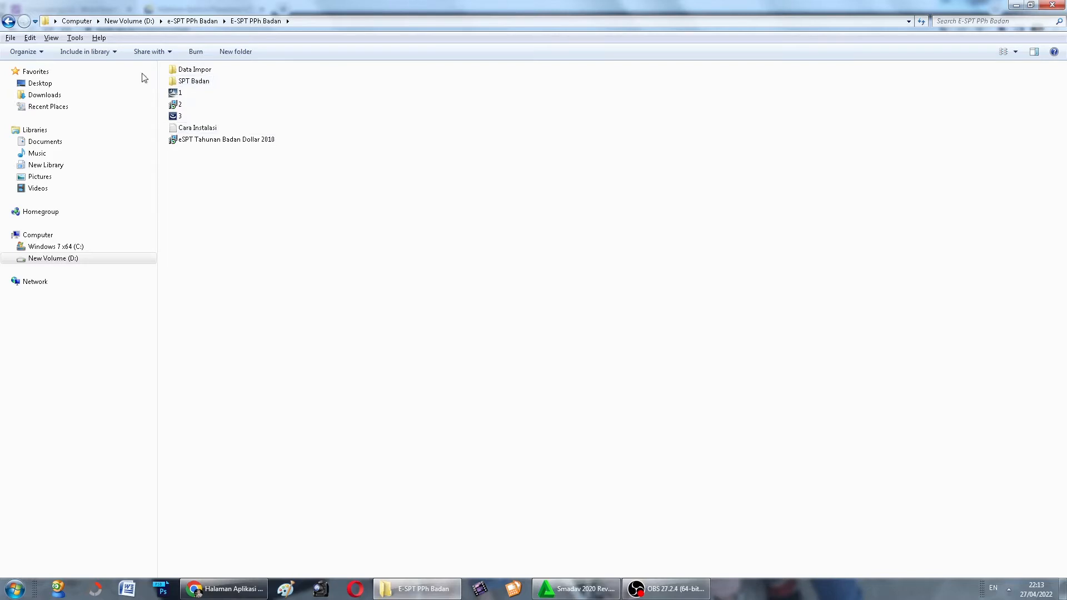
pyautogui.click(8, 21)
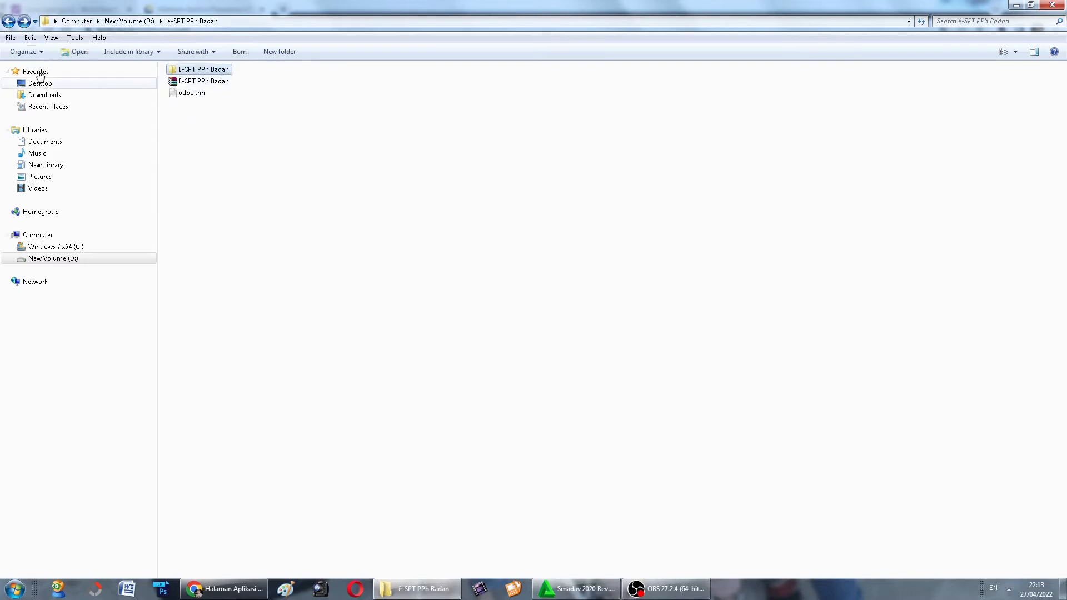
# - Extract the E-SPT PPh Badan RAR archive here and open the extracted folder
pyautogui.rightClick(208, 81)
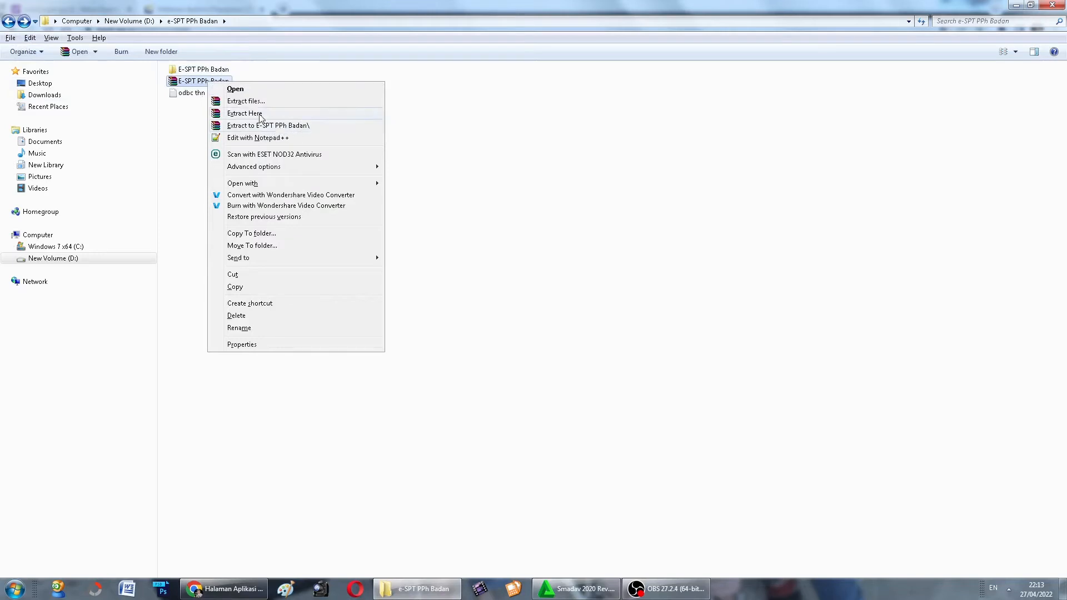
pyautogui.click(171, 134)
pyautogui.click(201, 72)
pyautogui.doubleClick(208, 74)
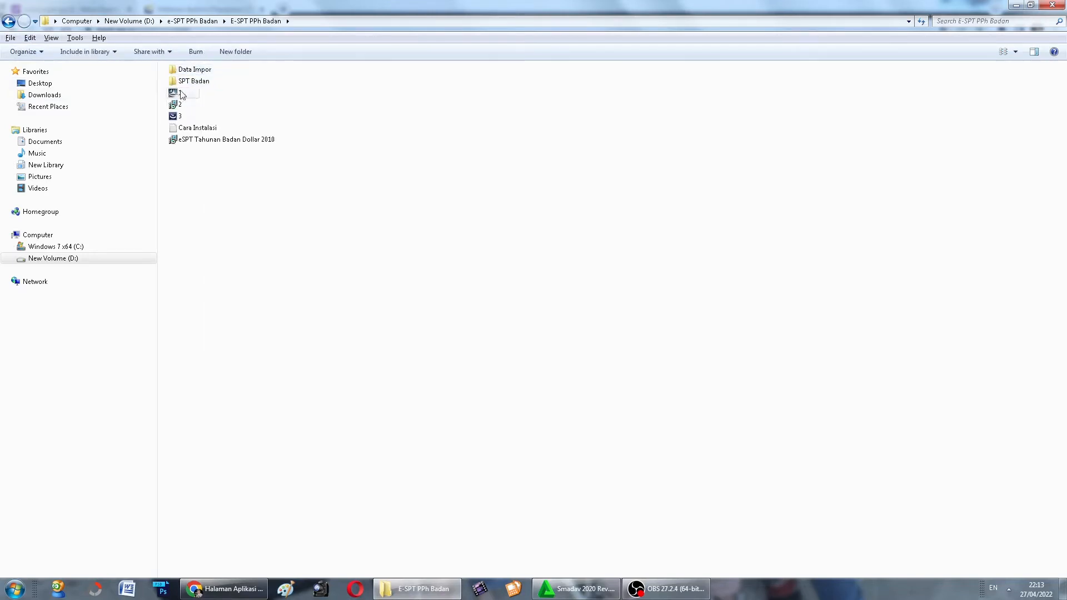
pyautogui.doubleClick(200, 130)
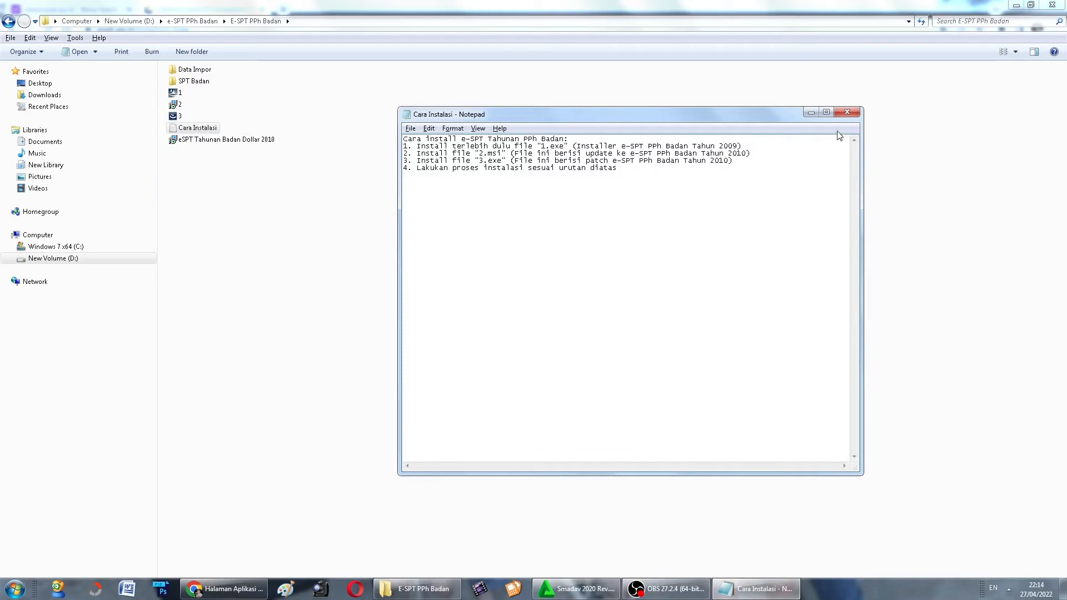
pyautogui.click(847, 112)
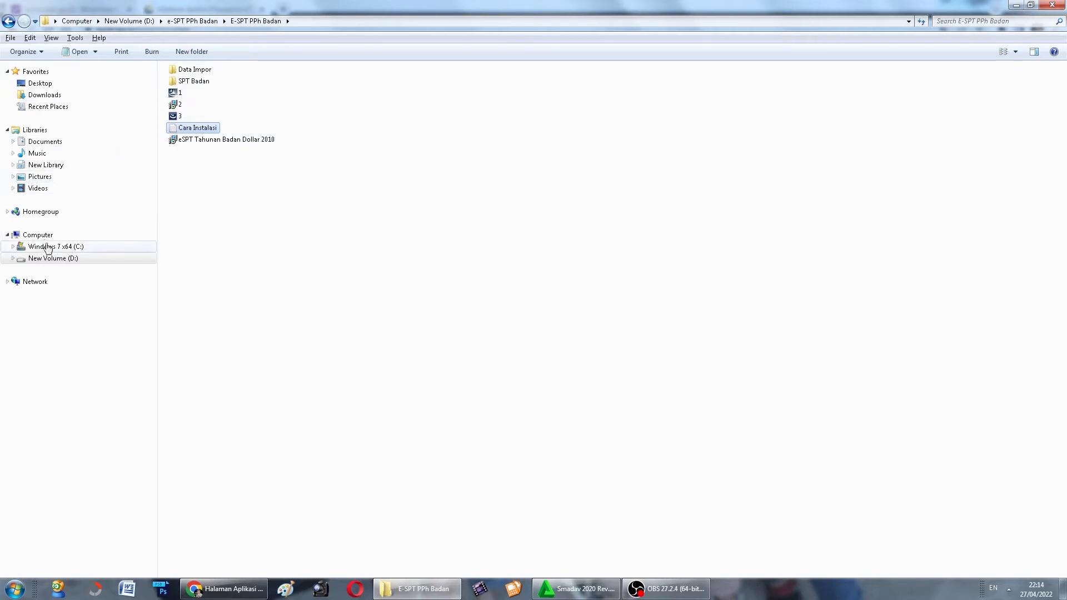
# - Launch eSPT PPh 1771 v1.0 from C:\Program Files (x86)\DJP\eSPT 1771
pyautogui.click(70, 246)
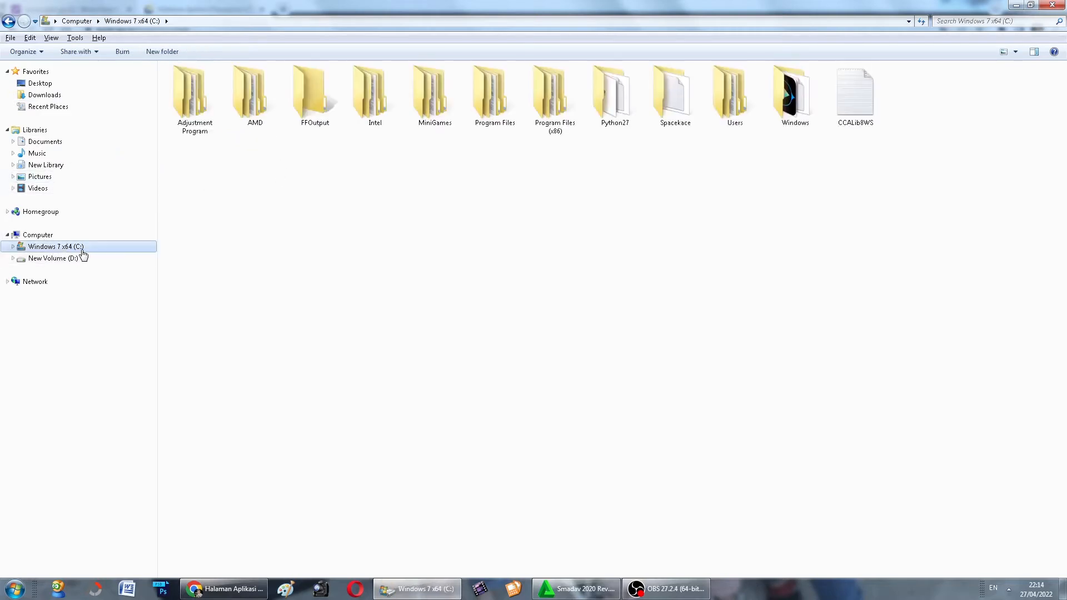
pyautogui.doubleClick(547, 107)
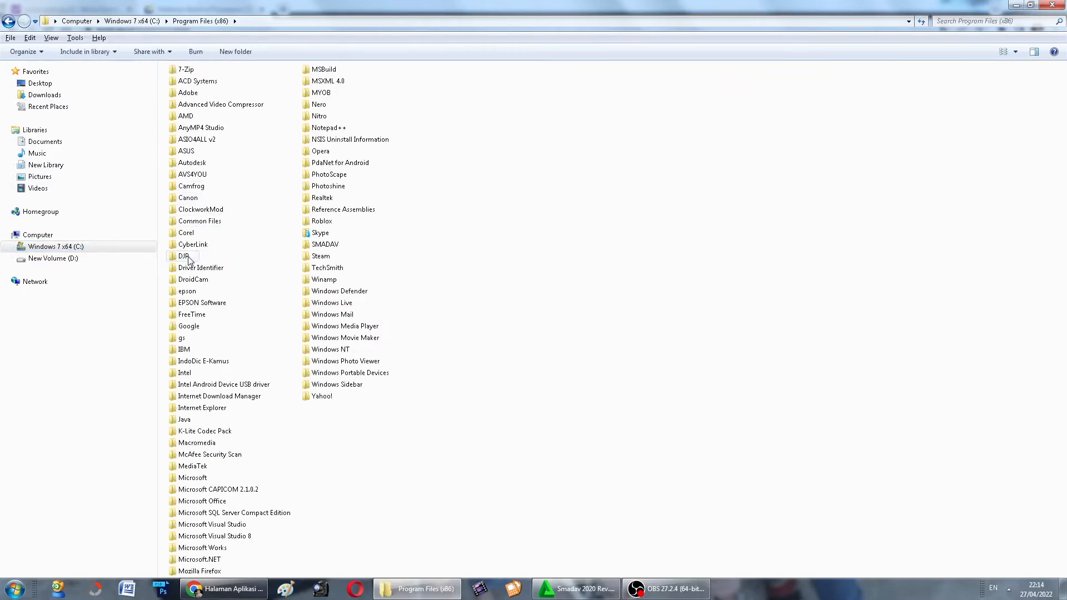
pyautogui.doubleClick(189, 260)
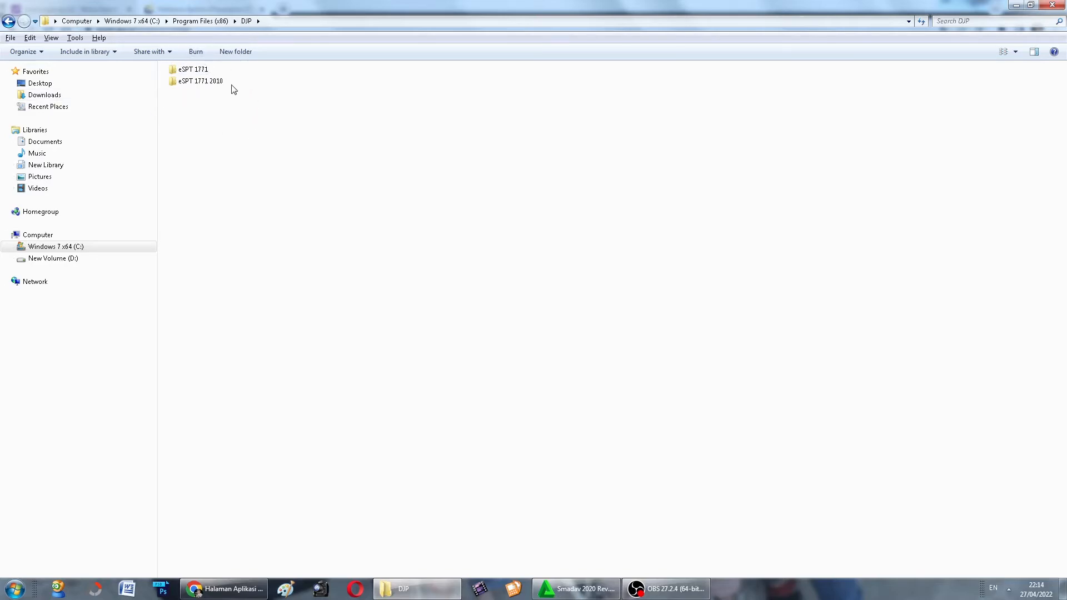
pyautogui.doubleClick(197, 74)
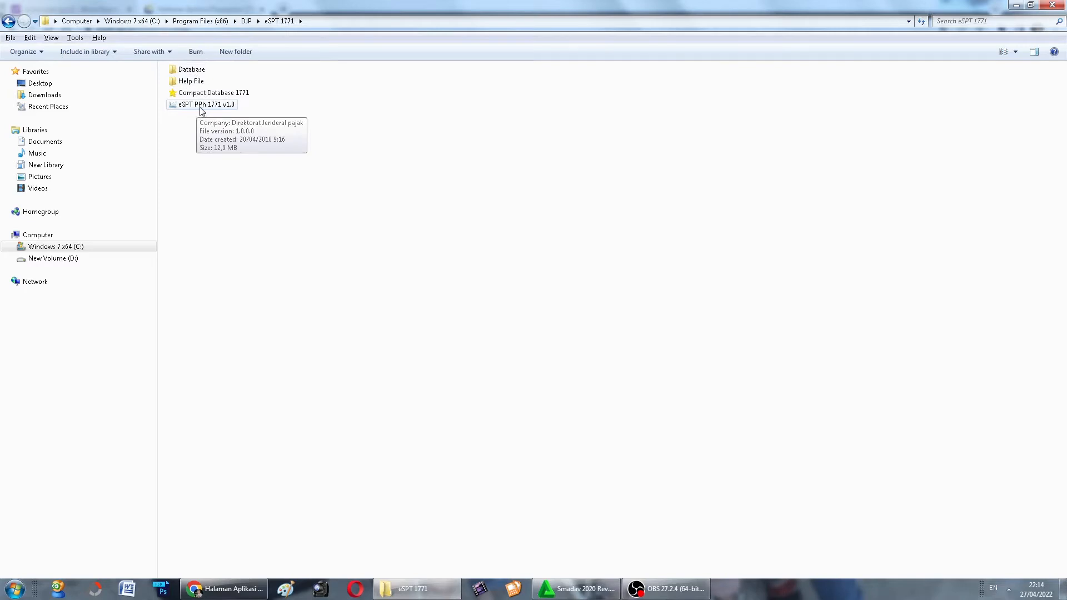
pyautogui.doubleClick(229, 106)
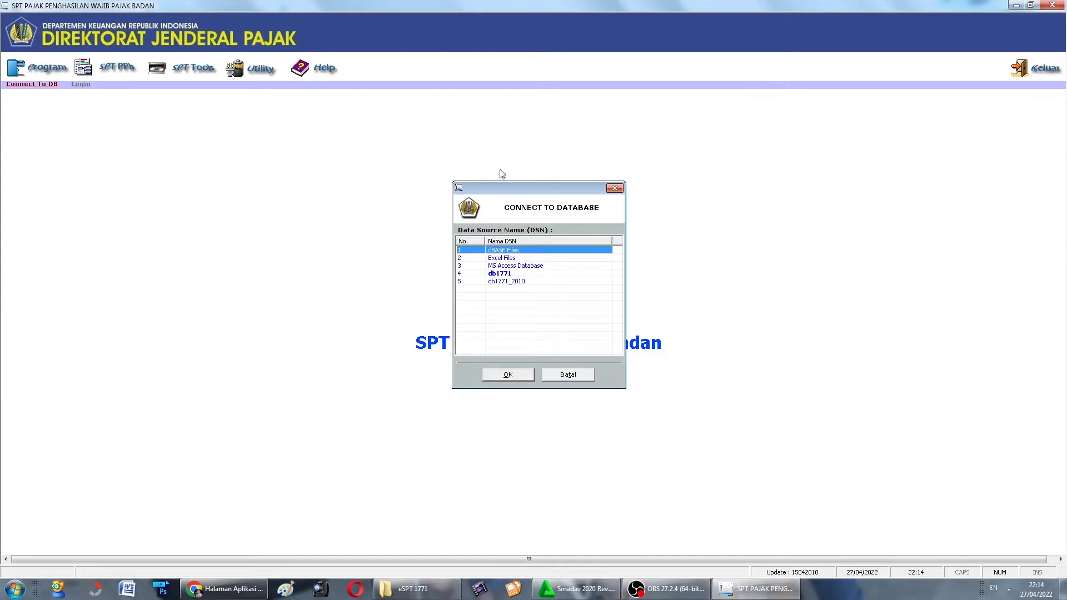
# - Connect to the db1771 database and log in with the user name and password
pyautogui.click(500, 275)
pyautogui.click(516, 374)
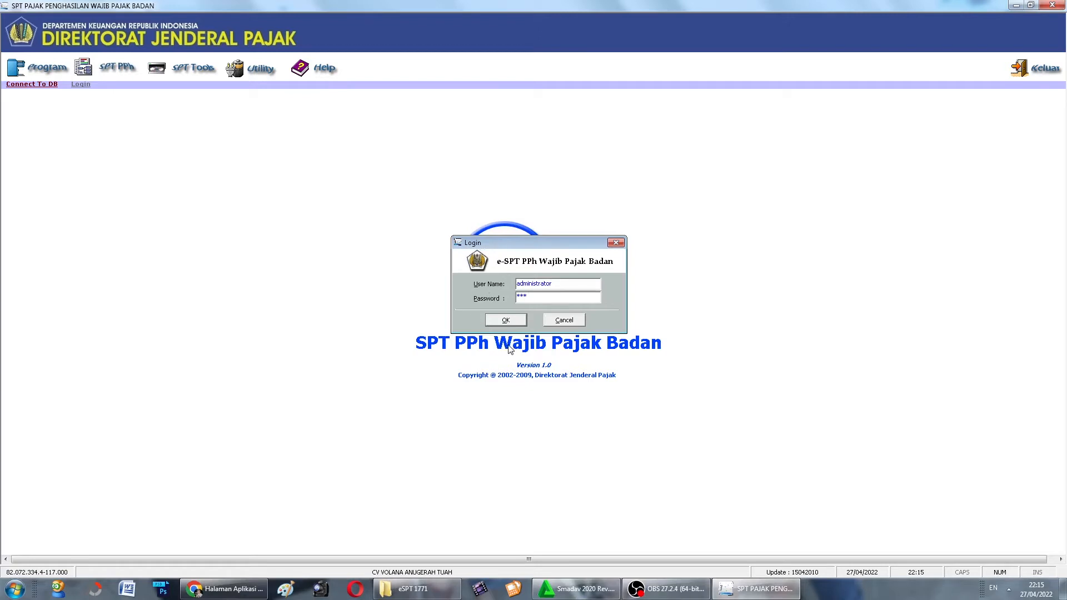
pyautogui.click(516, 322)
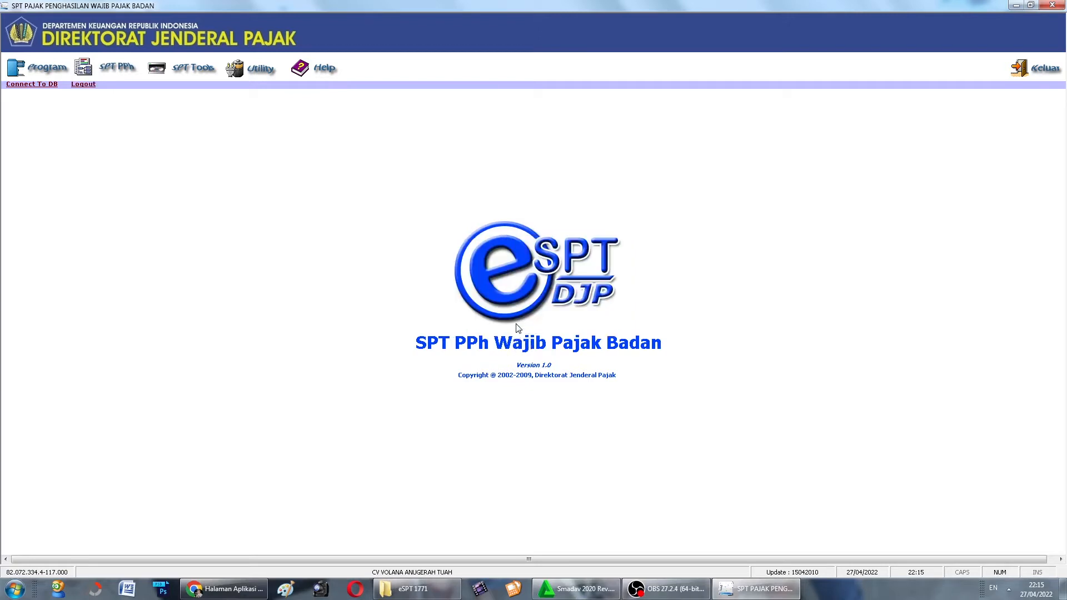
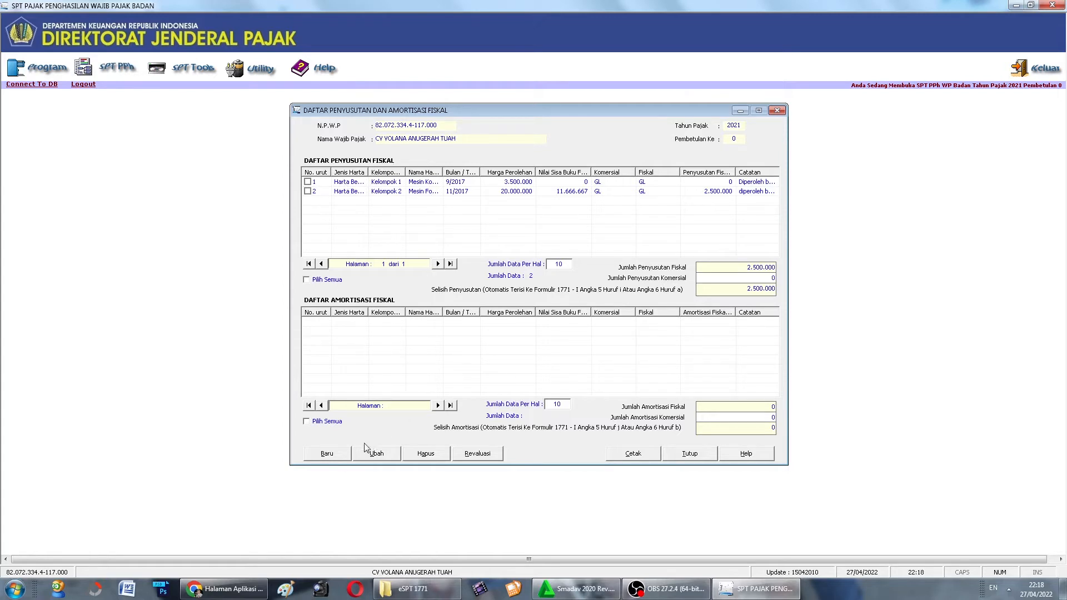
pyautogui.click(333, 456)
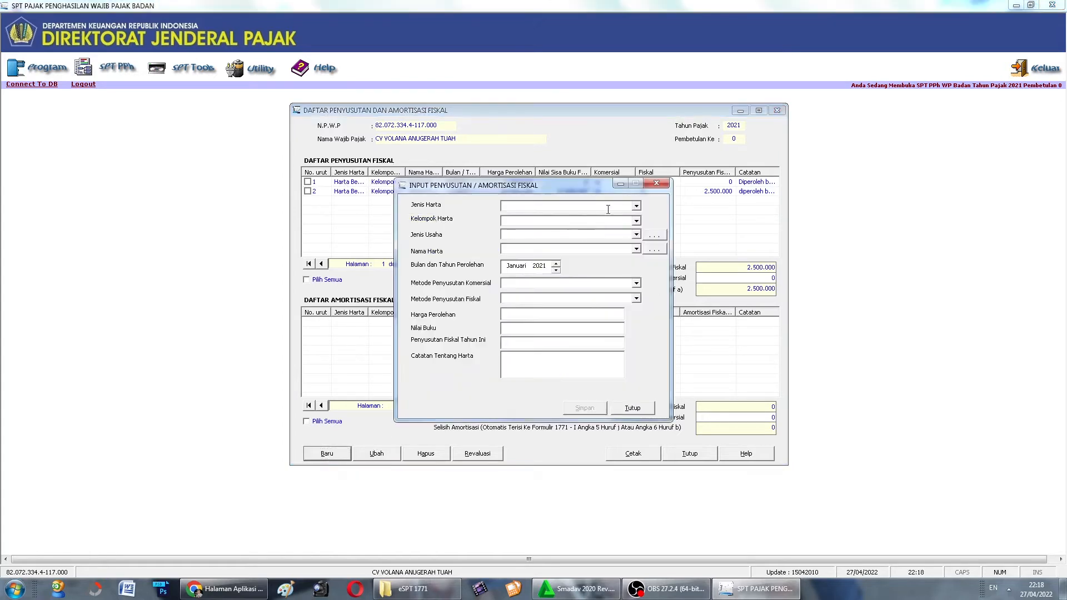
pyautogui.click(637, 206)
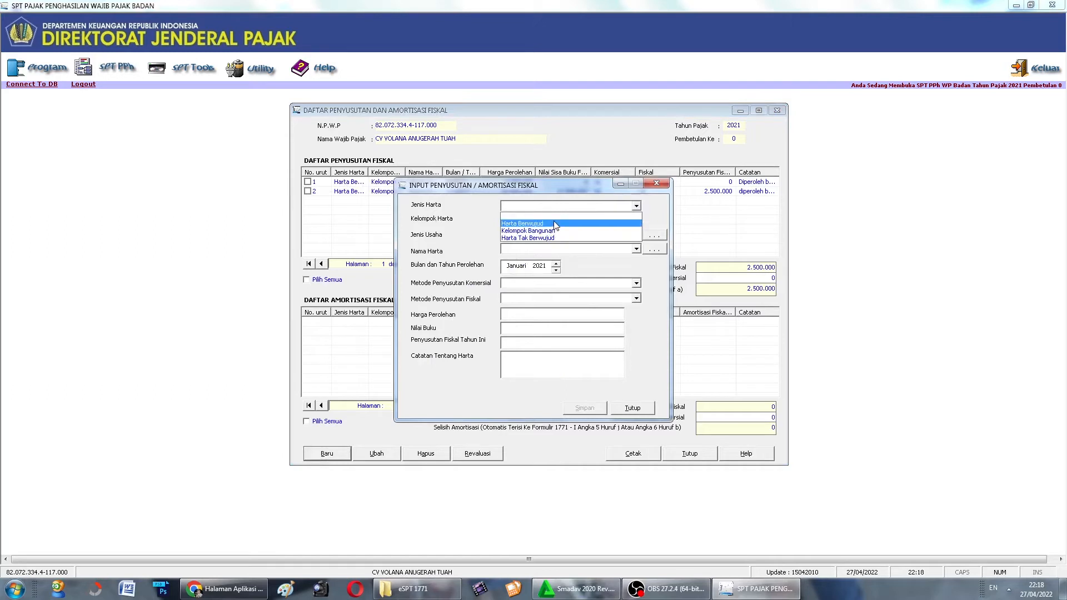
pyautogui.click(554, 222)
pyautogui.click(636, 221)
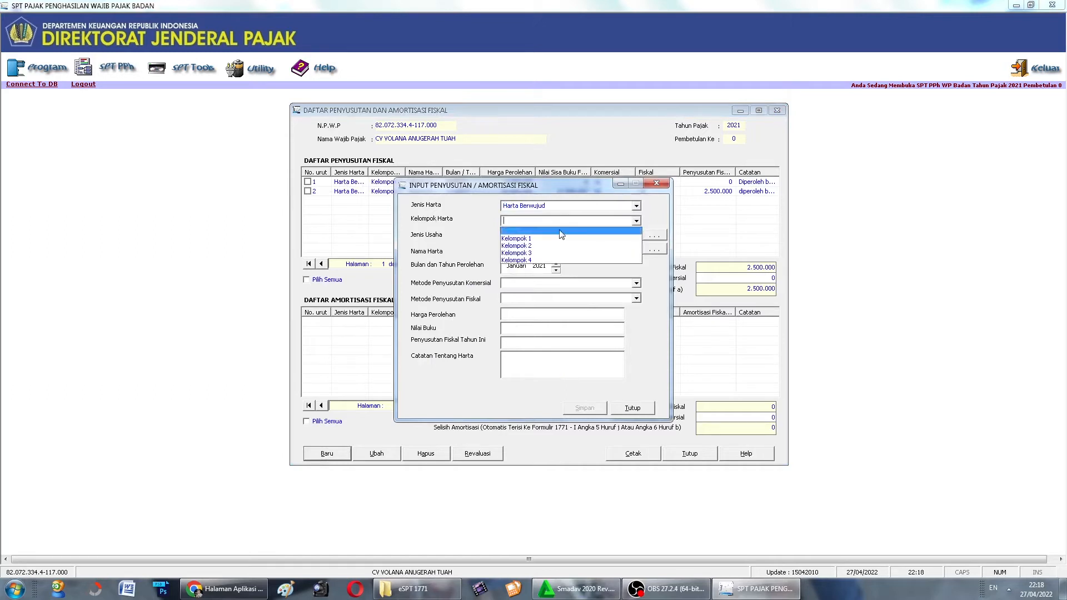
pyautogui.click(583, 229)
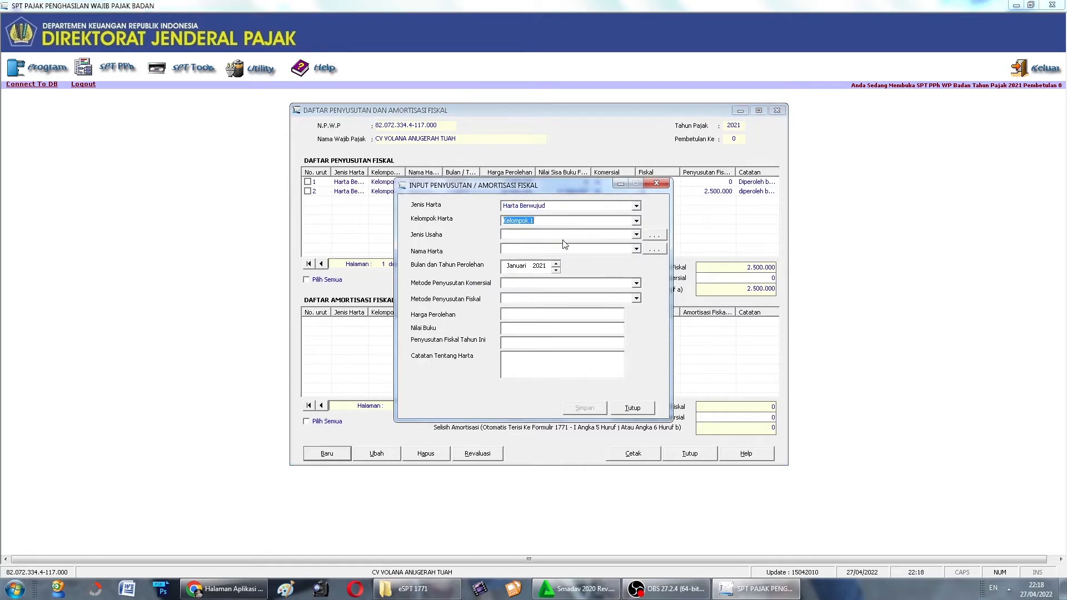
pyautogui.click(637, 235)
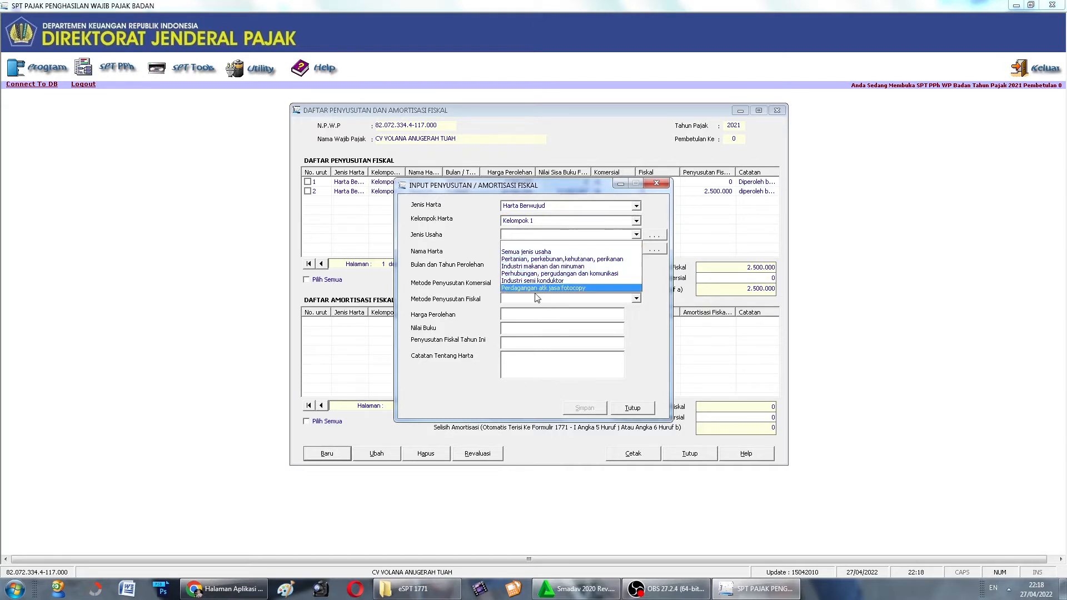
pyautogui.click(637, 235)
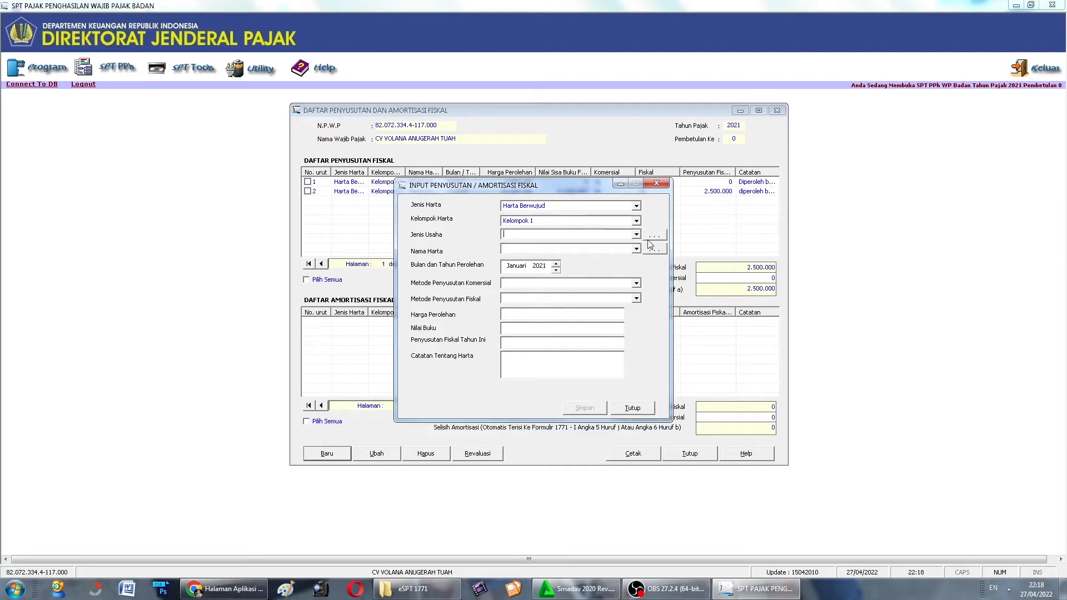
pyautogui.click(655, 236)
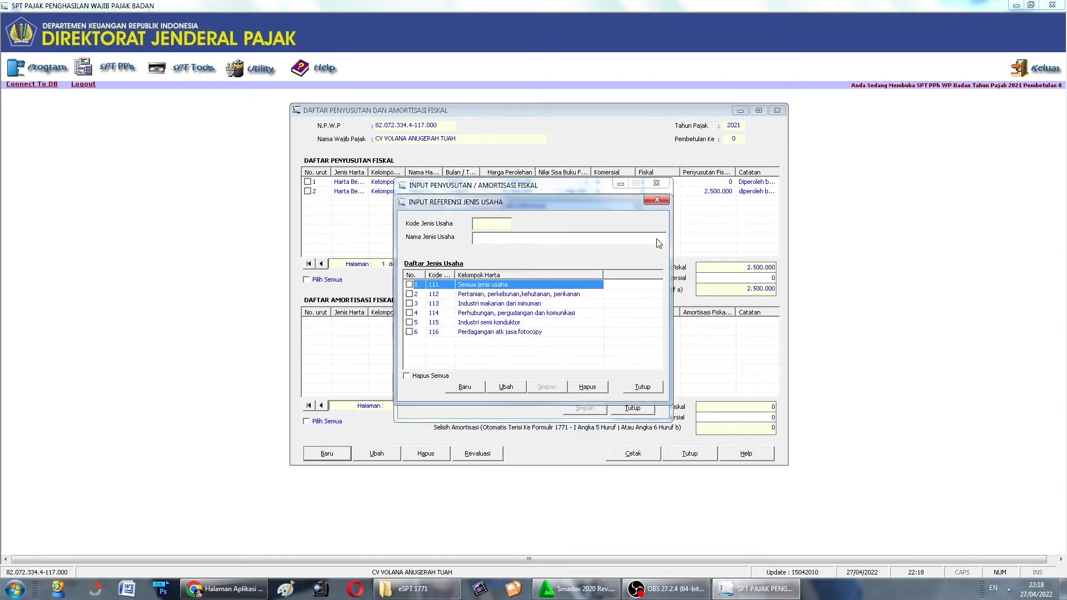
pyautogui.click(465, 391)
pyautogui.click(482, 238)
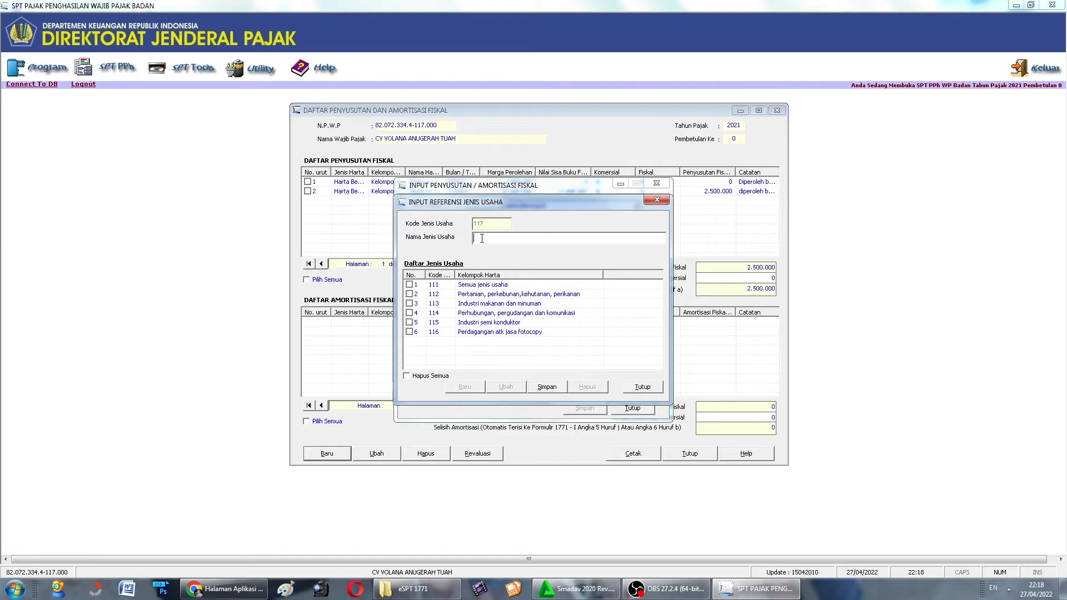
pyautogui.click(548, 388)
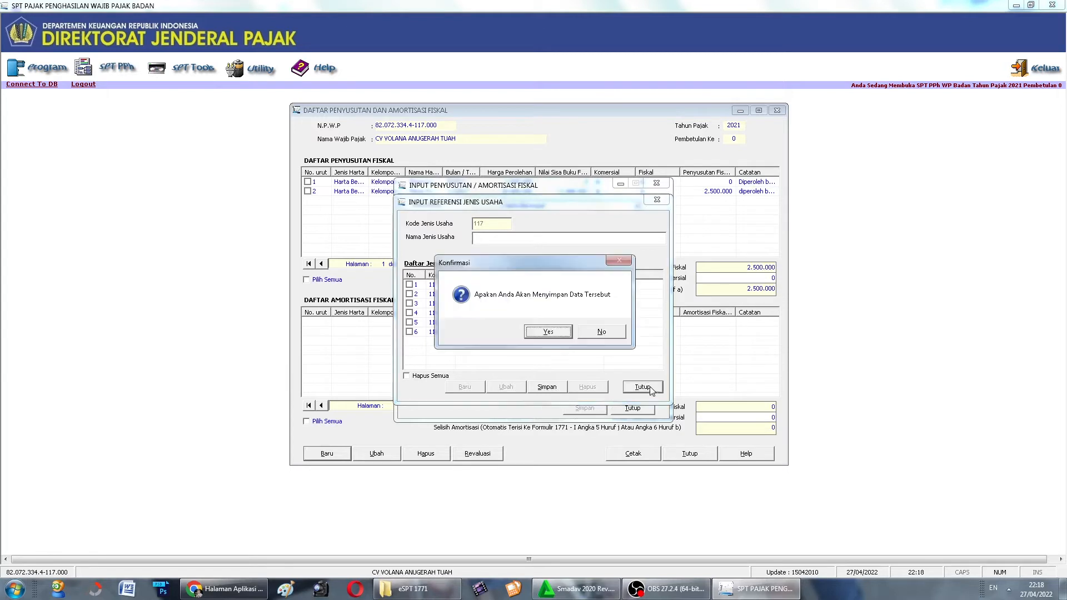
pyautogui.click(594, 332)
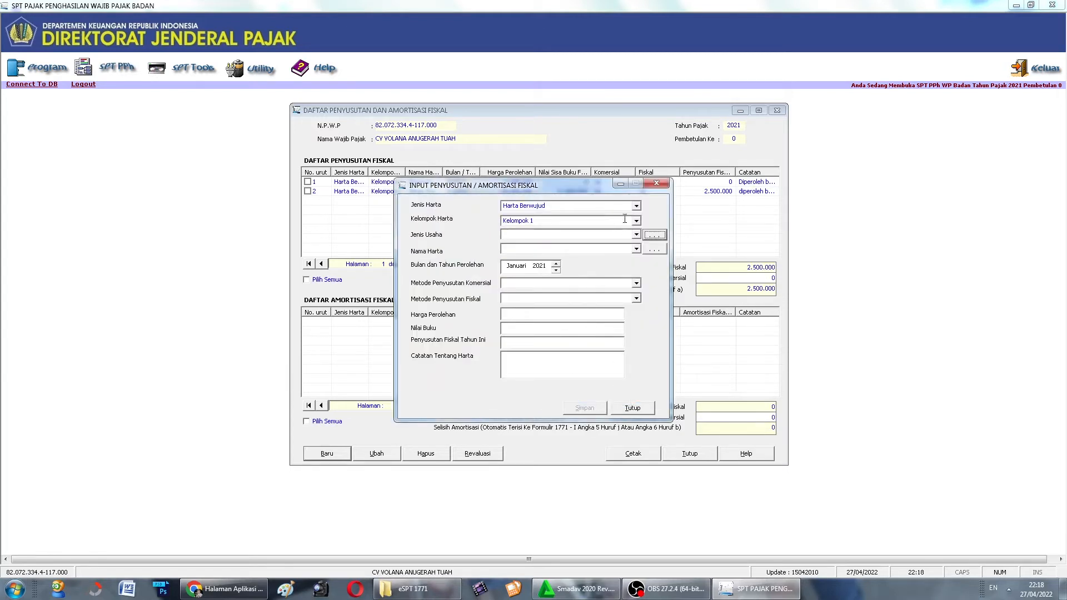
# - Start a new depreciation entry with asset type Harta Berwujud and group Kelompok 2
pyautogui.click(622, 408)
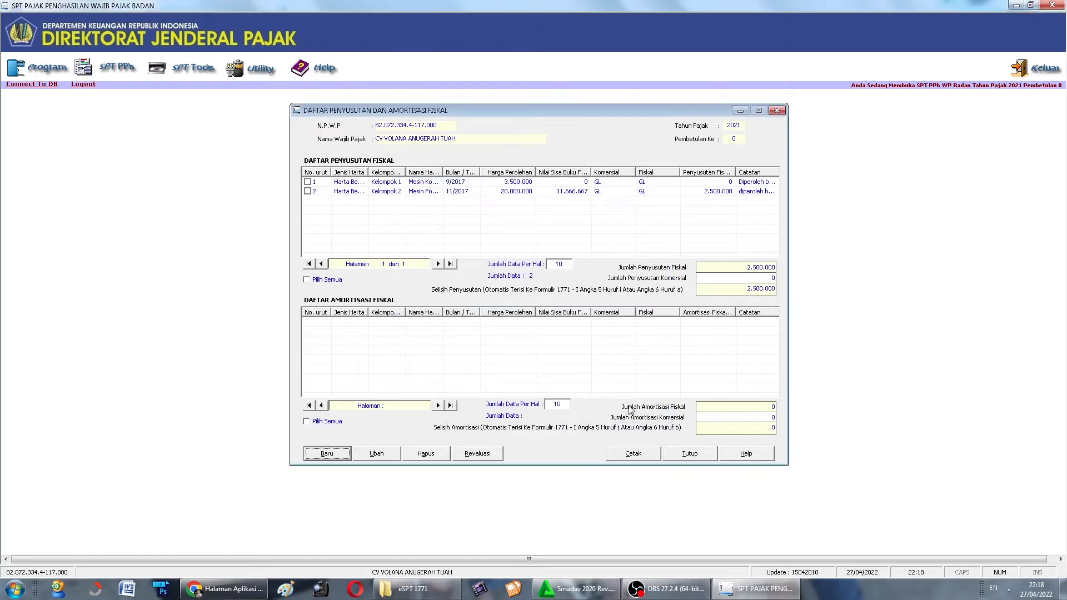
pyautogui.click(327, 454)
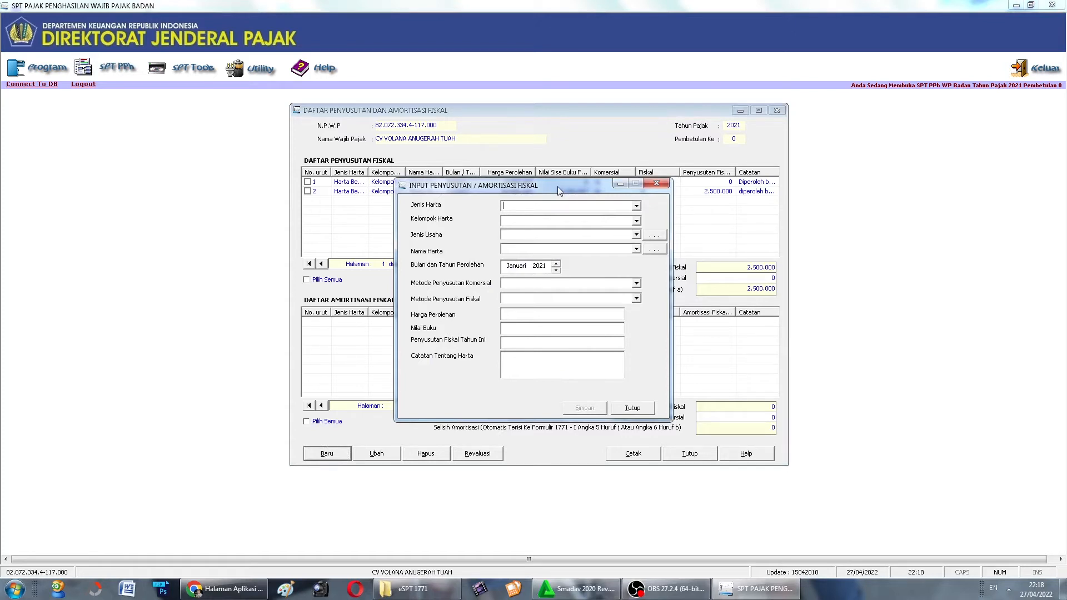
pyautogui.click(598, 206)
pyautogui.click(535, 218)
pyautogui.click(637, 221)
pyautogui.click(534, 246)
# - Try adding business type code 1211, then cancel it and close the entry form unsaved
pyautogui.click(636, 236)
pyautogui.click(637, 237)
pyautogui.click(655, 237)
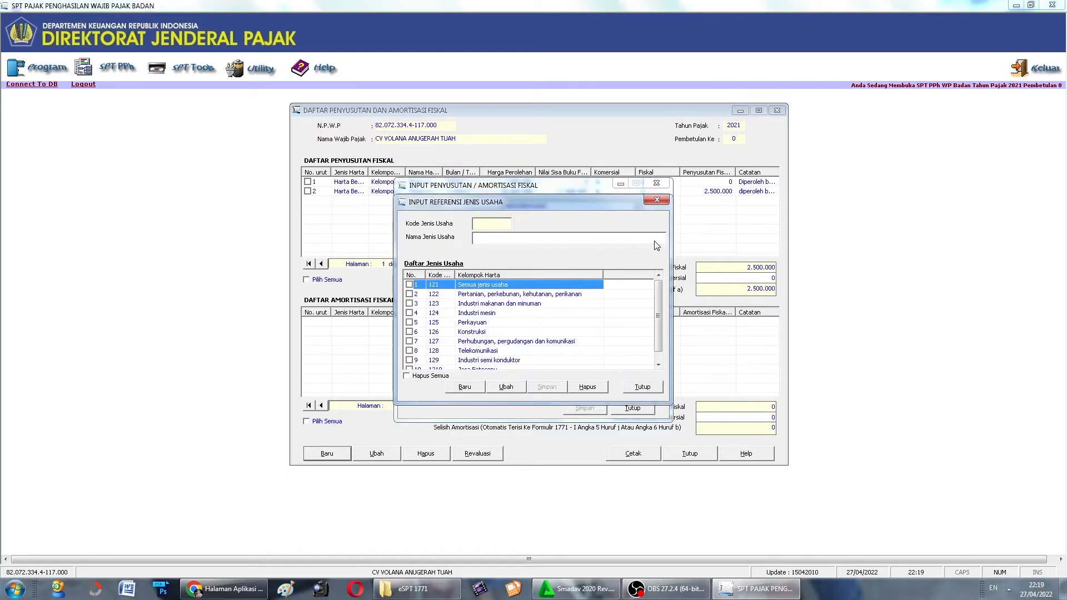
pyautogui.click(470, 391)
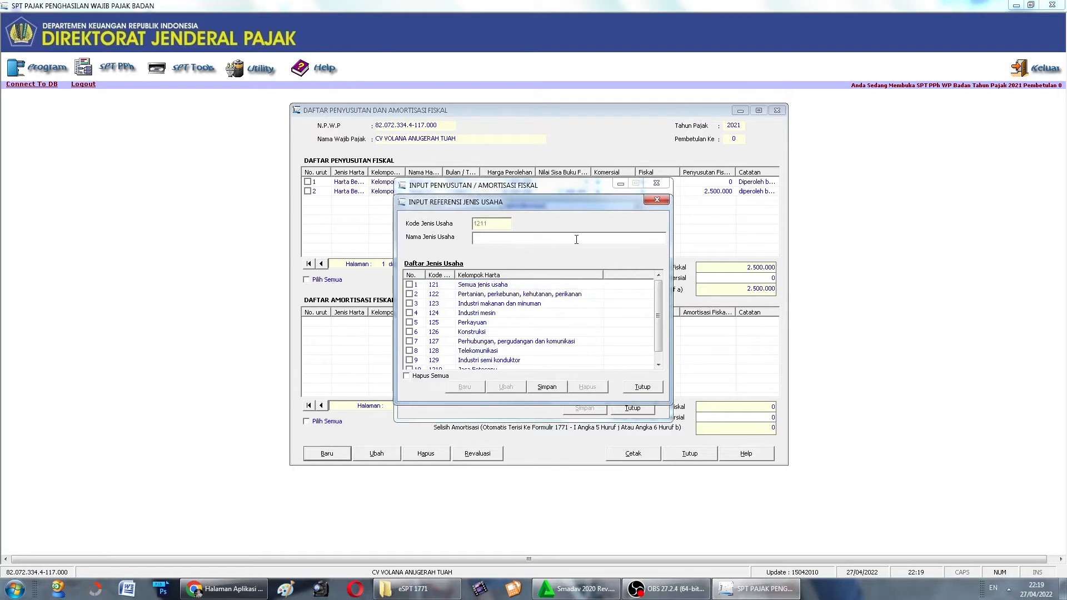
pyautogui.click(637, 388)
pyautogui.click(606, 331)
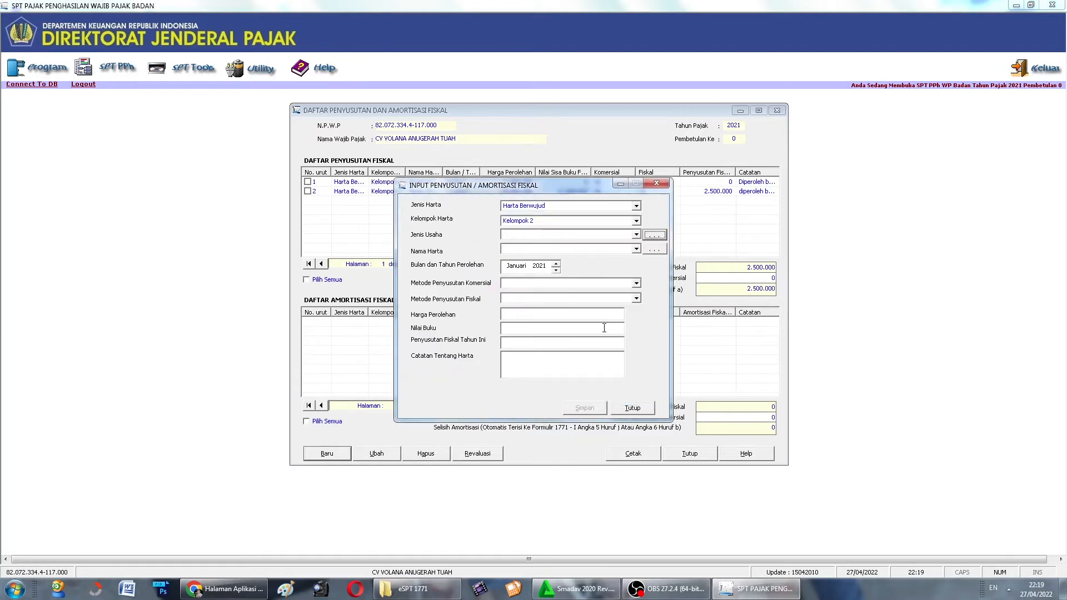
pyautogui.click(643, 411)
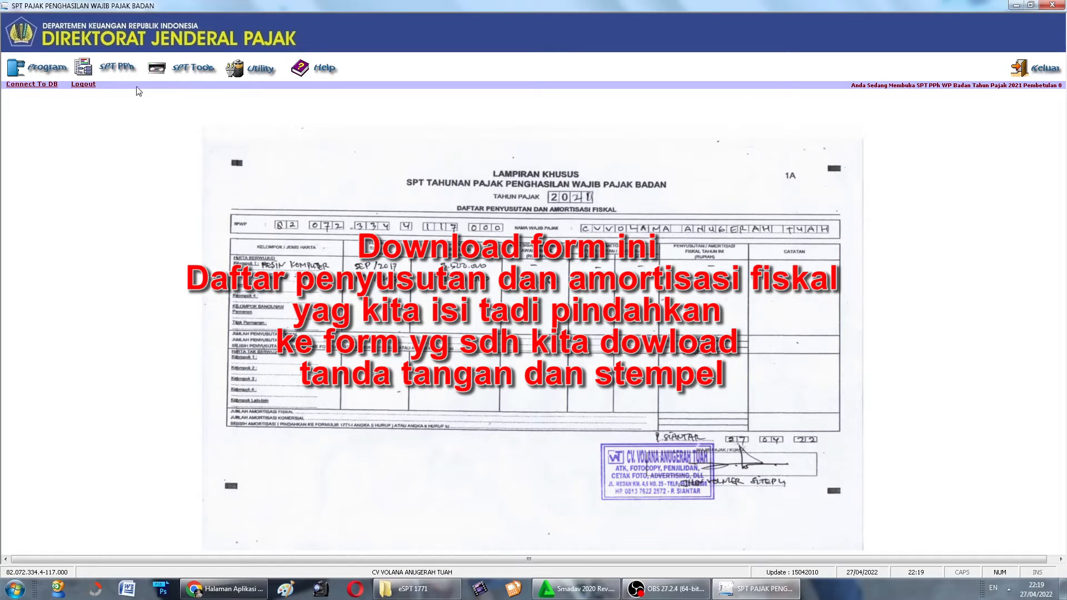
pyautogui.click(114, 69)
pyautogui.moveTo(134, 92)
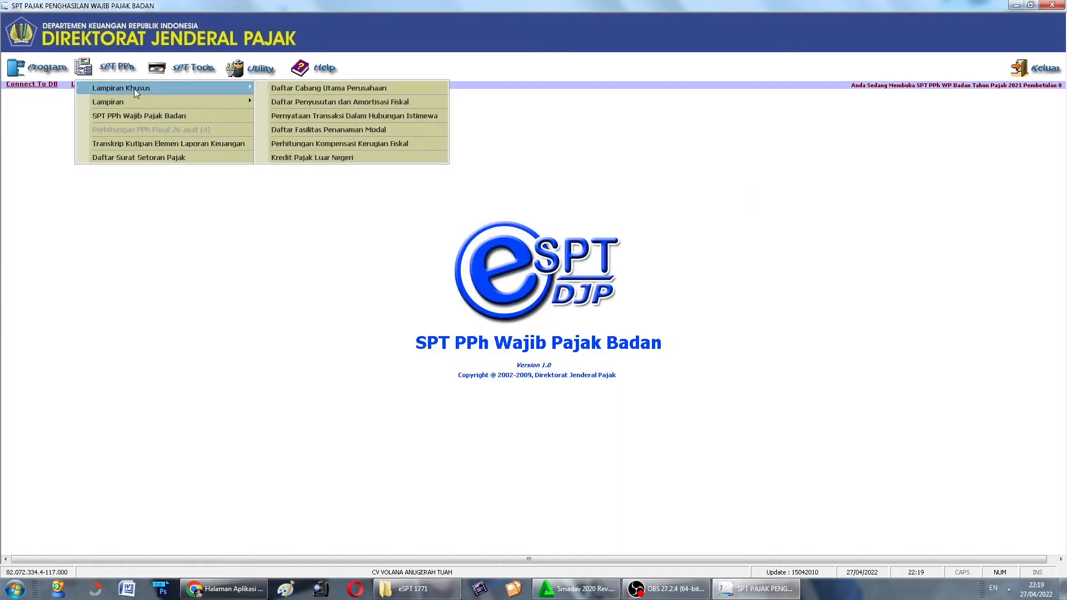
pyautogui.click(321, 116)
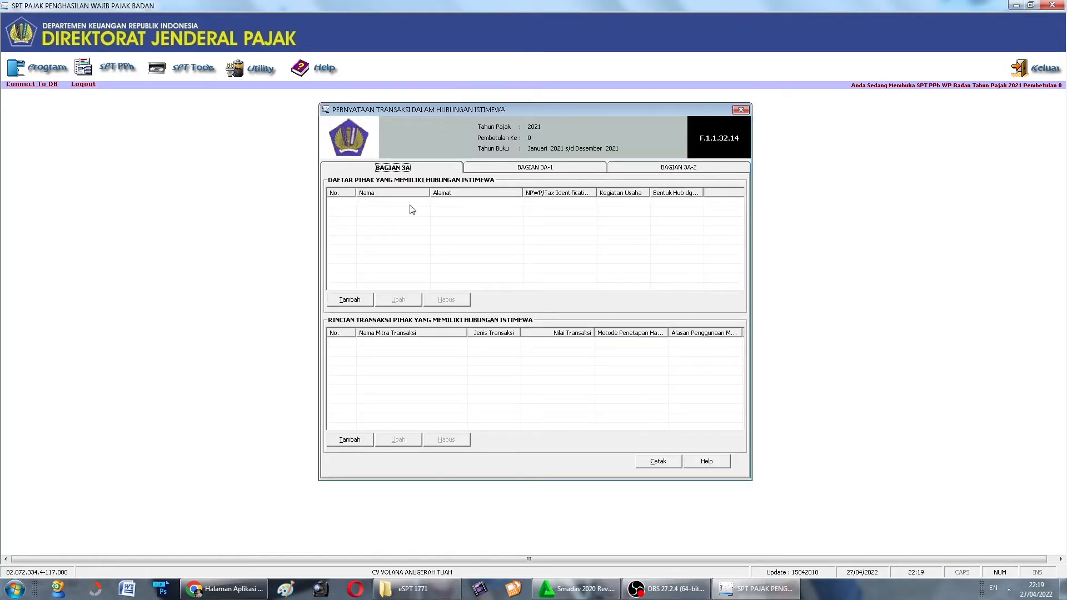
pyautogui.click(536, 171)
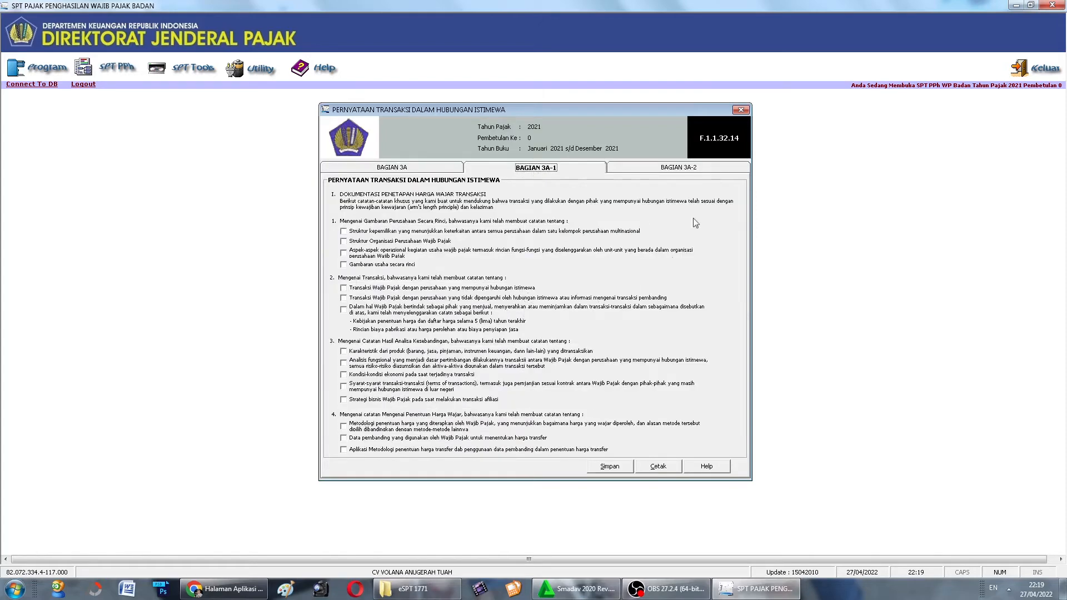
pyautogui.click(670, 173)
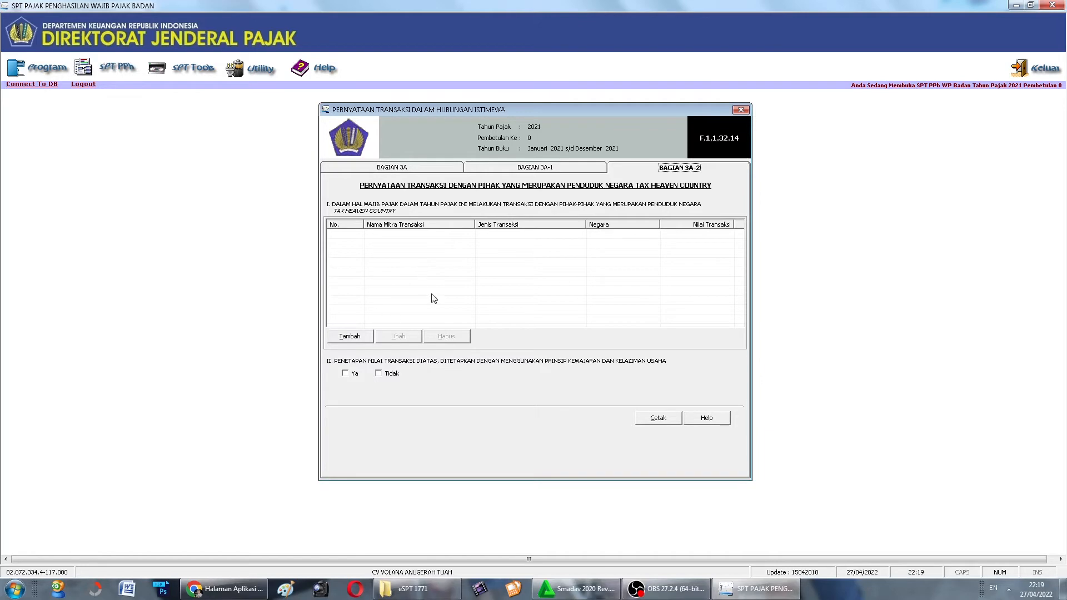
pyautogui.click(515, 170)
pyautogui.click(393, 173)
pyautogui.click(559, 170)
pyautogui.click(654, 171)
pyautogui.click(742, 110)
pyautogui.click(107, 69)
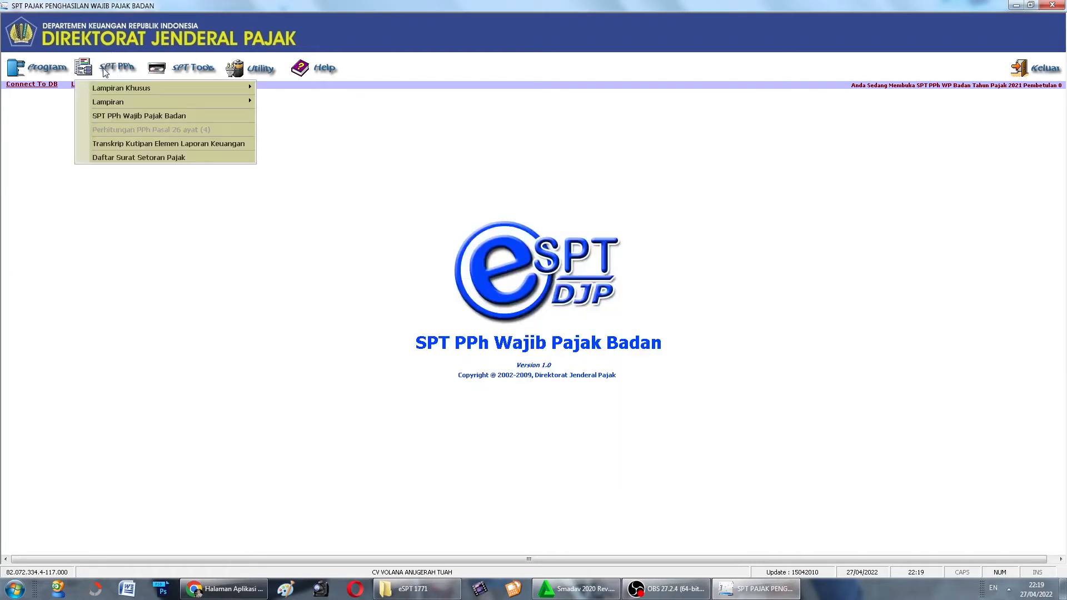
pyautogui.moveTo(116, 89)
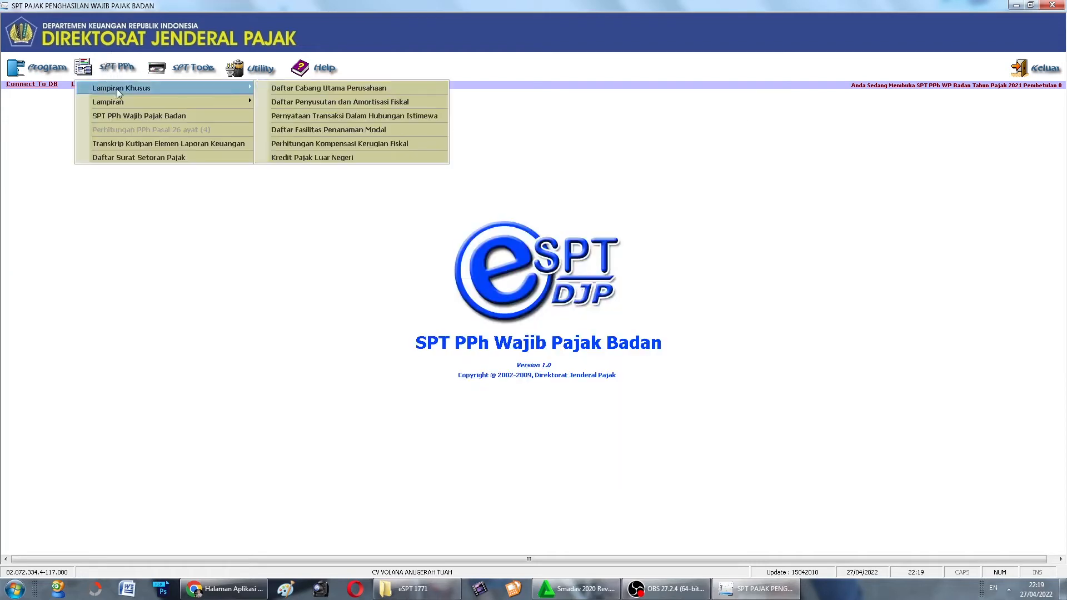
pyautogui.click(329, 131)
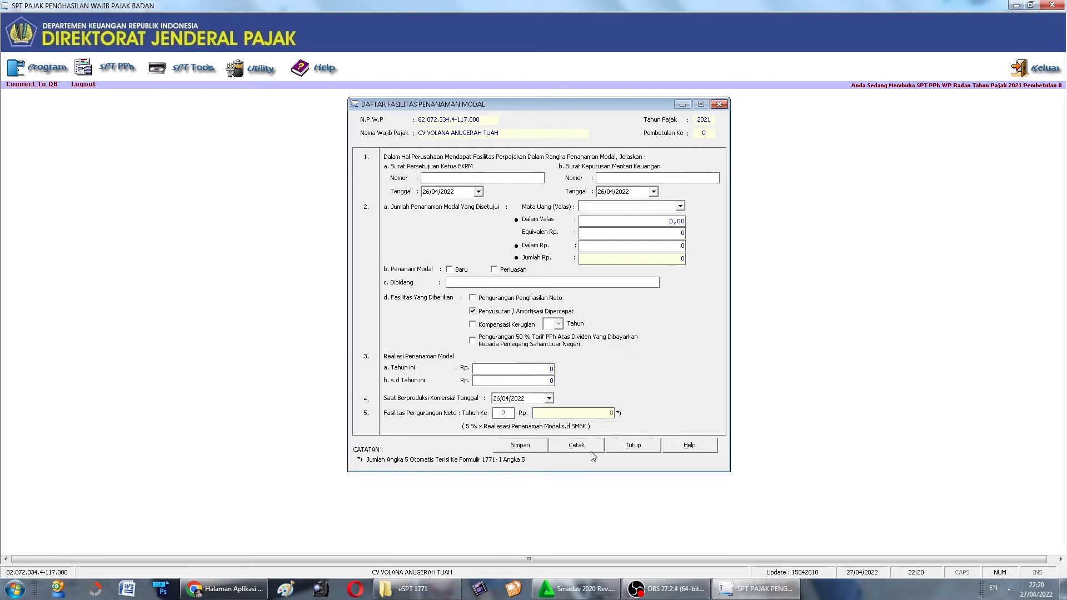
pyautogui.click(640, 449)
pyautogui.click(593, 334)
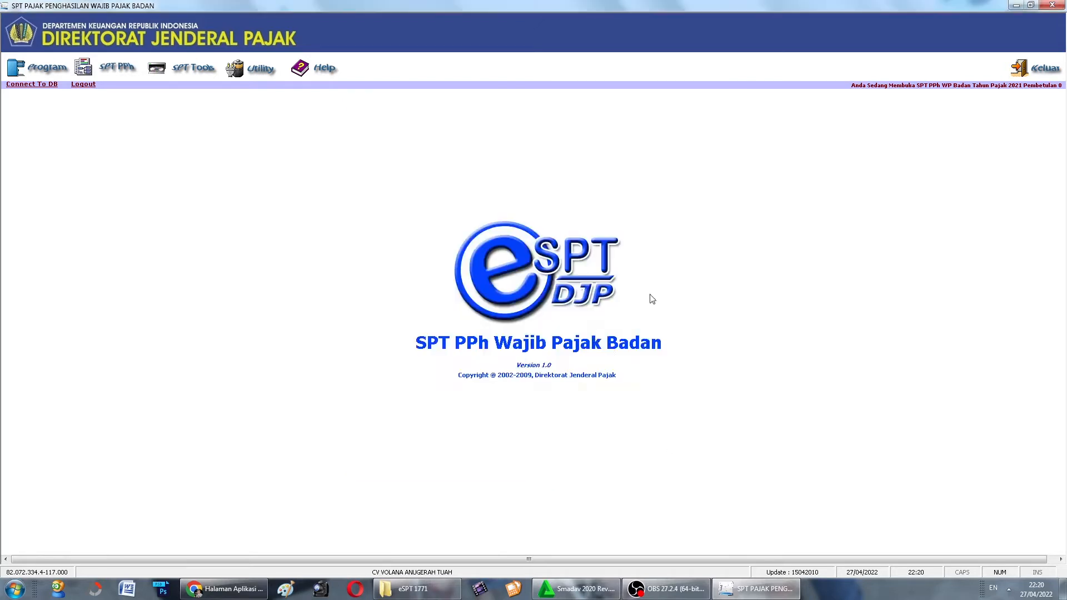
pyautogui.click(116, 67)
# - Open the fiscal loss compensation form, then close it, answering the save prompt
pyautogui.moveTo(144, 88)
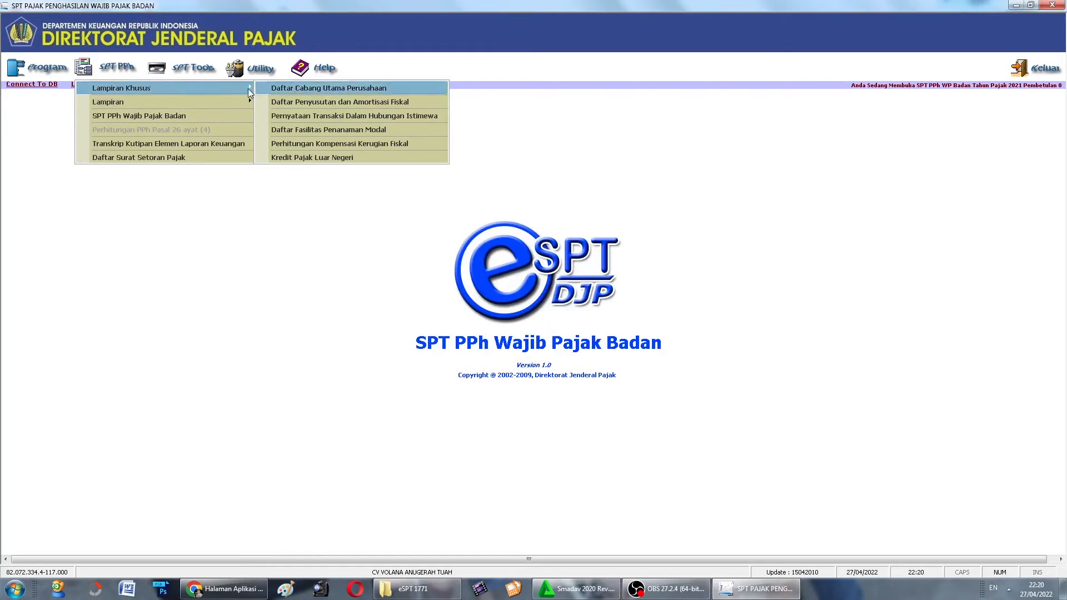
pyautogui.click(362, 144)
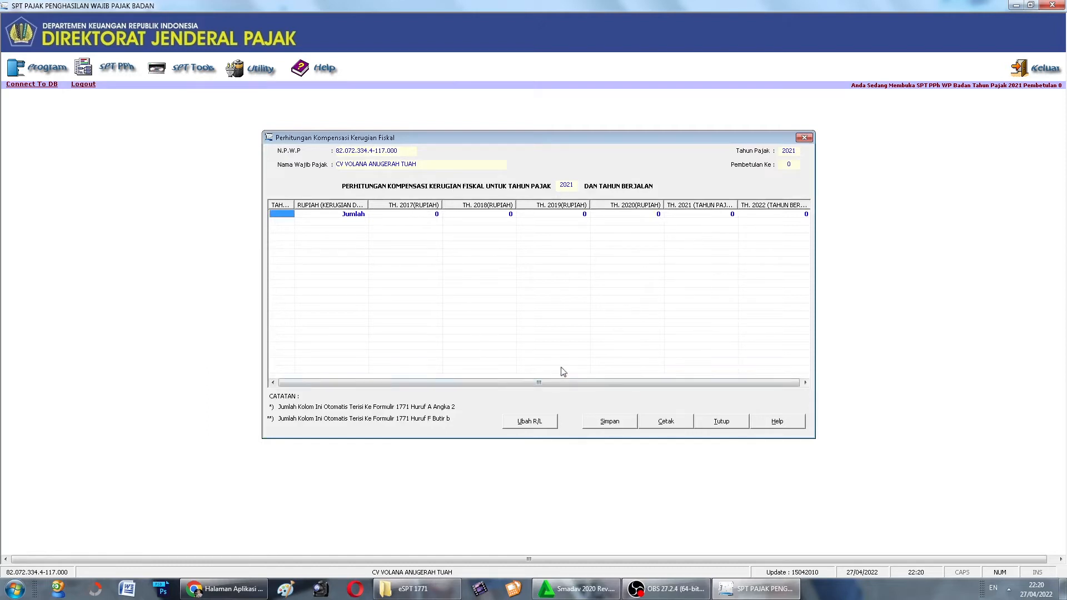
pyautogui.click(720, 421)
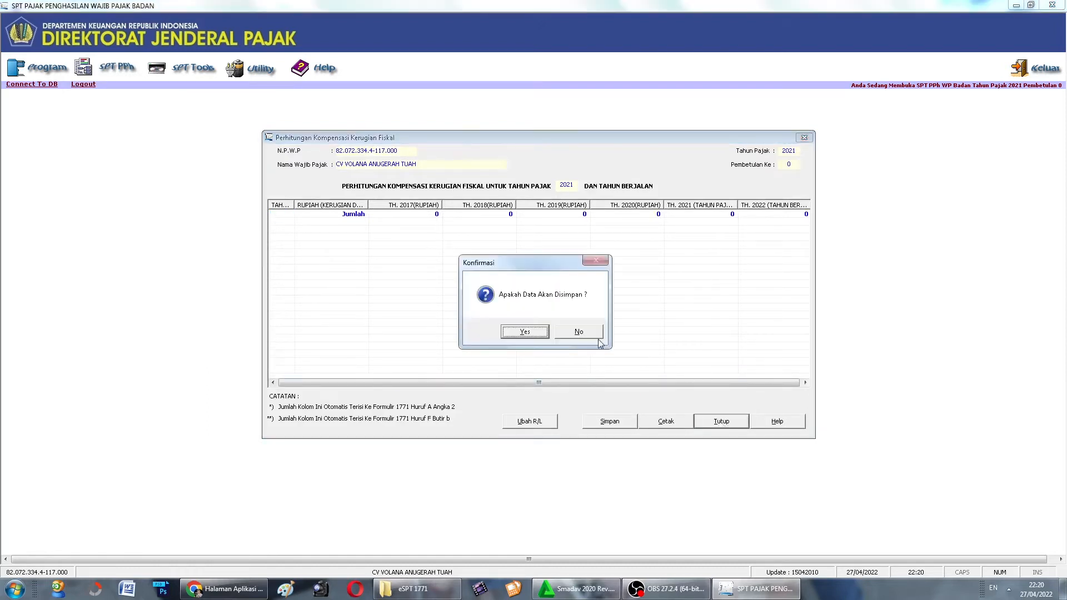
pyautogui.click(587, 334)
# - Open the Kredit Pajak Luar Negeri form and close it with no entries
pyautogui.click(128, 69)
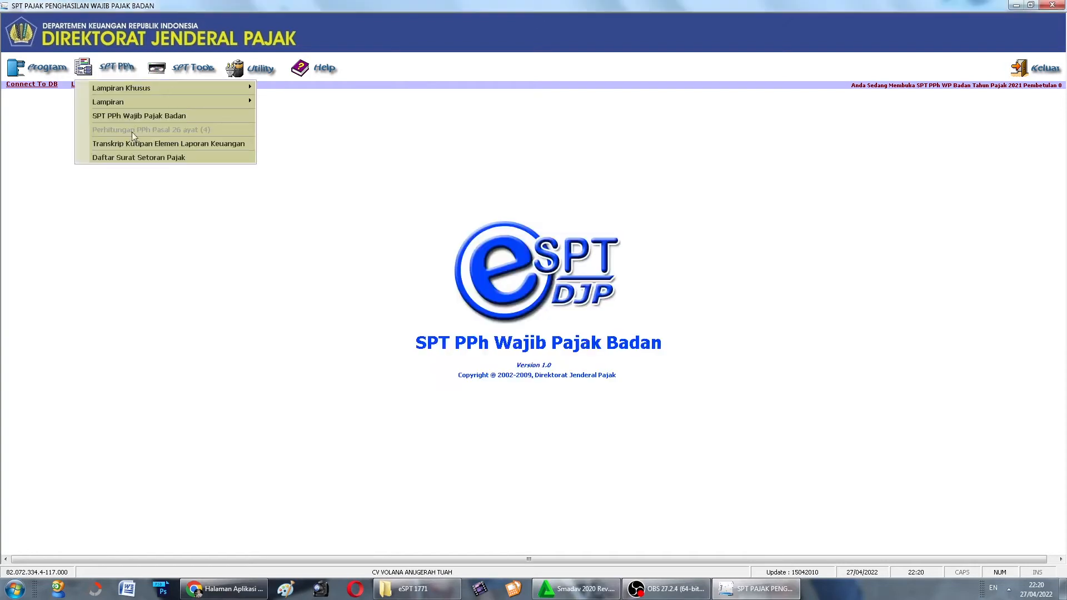
pyautogui.click(321, 159)
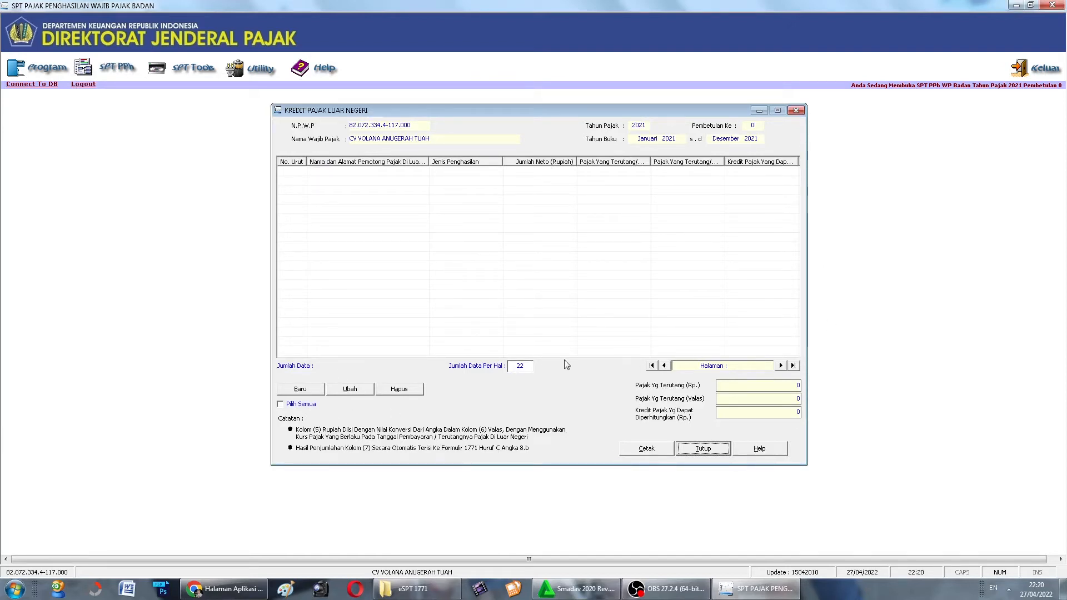
pyautogui.click(711, 451)
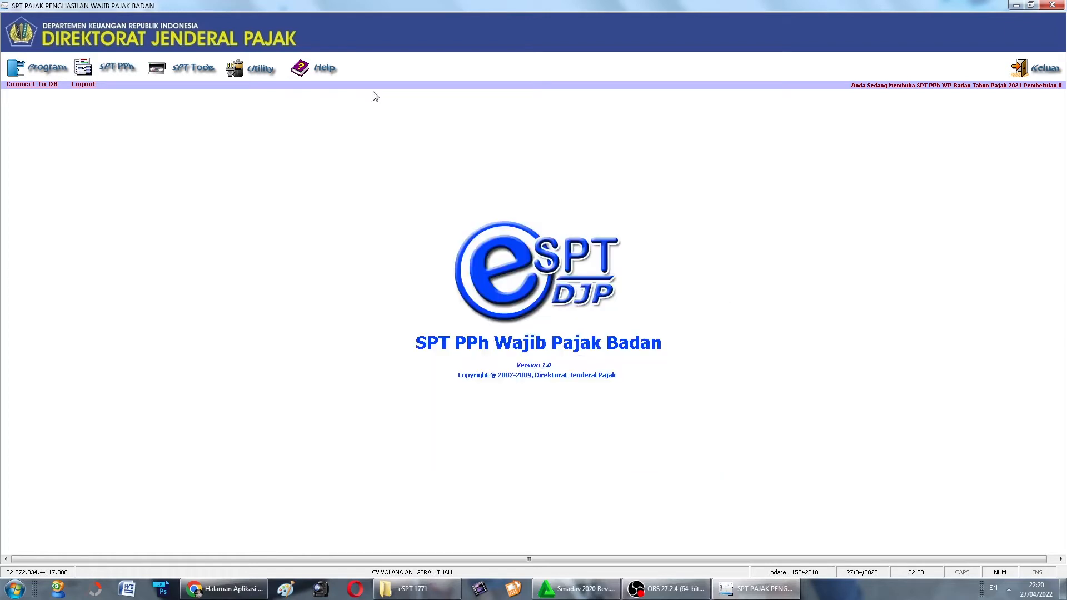
# - Show the SPT PPh > Lampiran submenu listing Formulir 1771-I to 1771-VI
pyautogui.click(115, 69)
pyautogui.moveTo(148, 89)
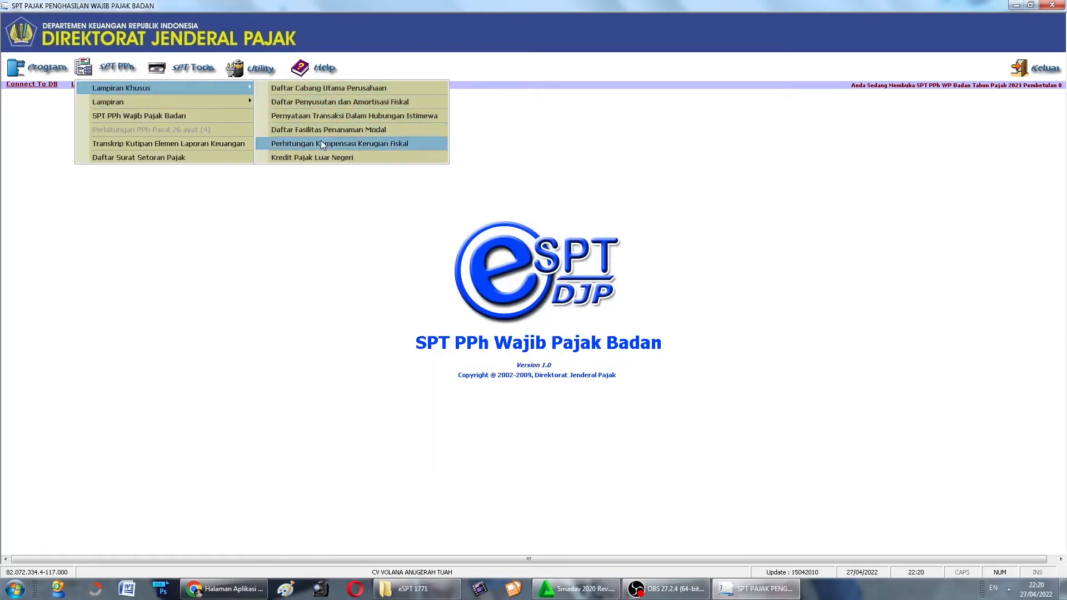
pyautogui.moveTo(178, 105)
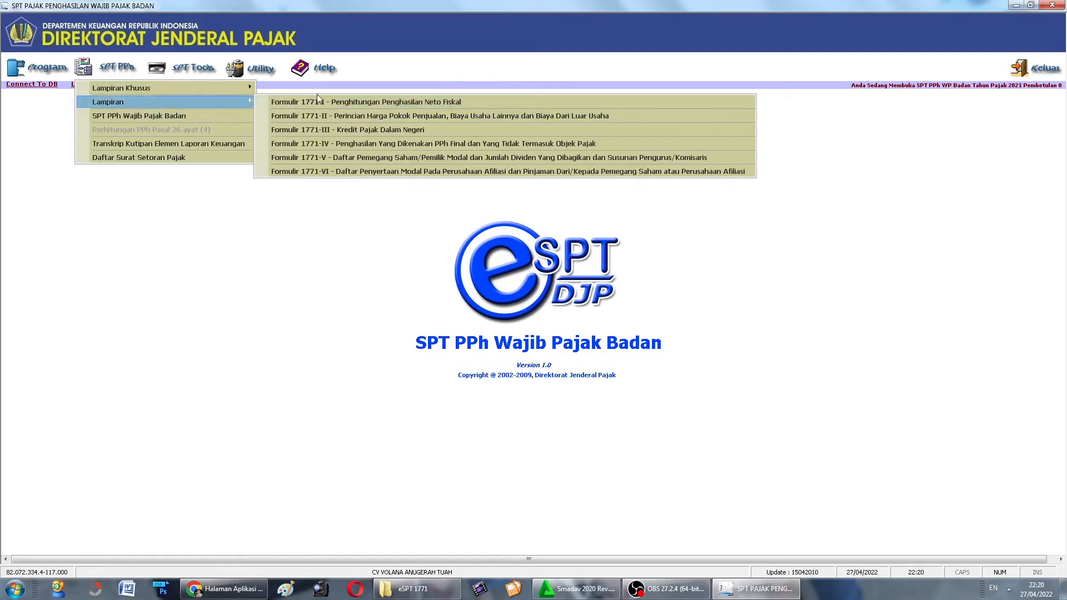
# - Open Formulir 1771-I, review Hal.2 and Hal.3, return to Hal.1, then switch to Windows Explorer
pyautogui.click(349, 104)
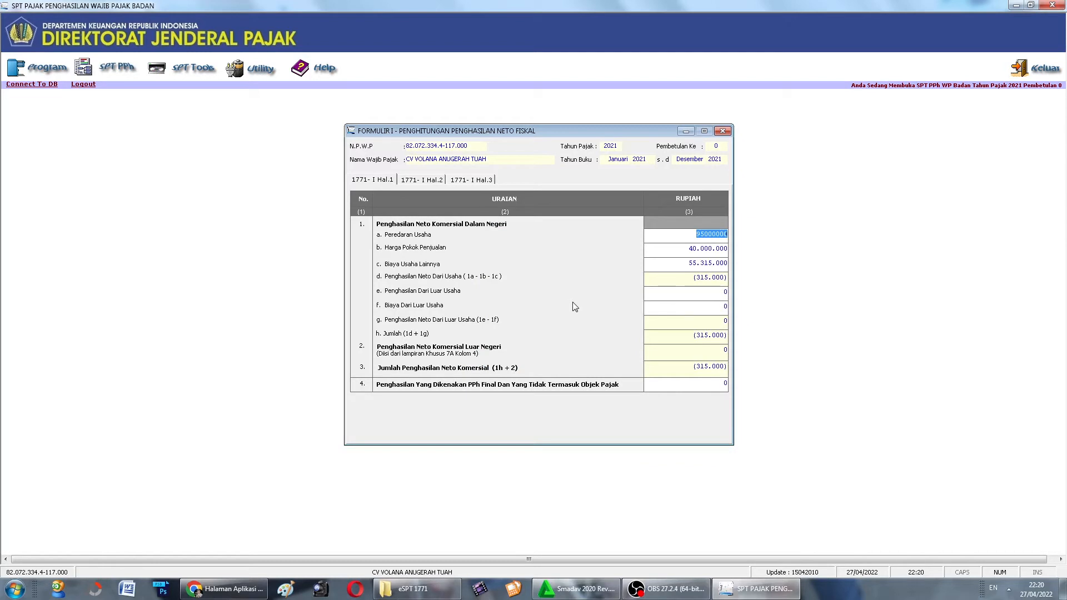
pyautogui.click(419, 181)
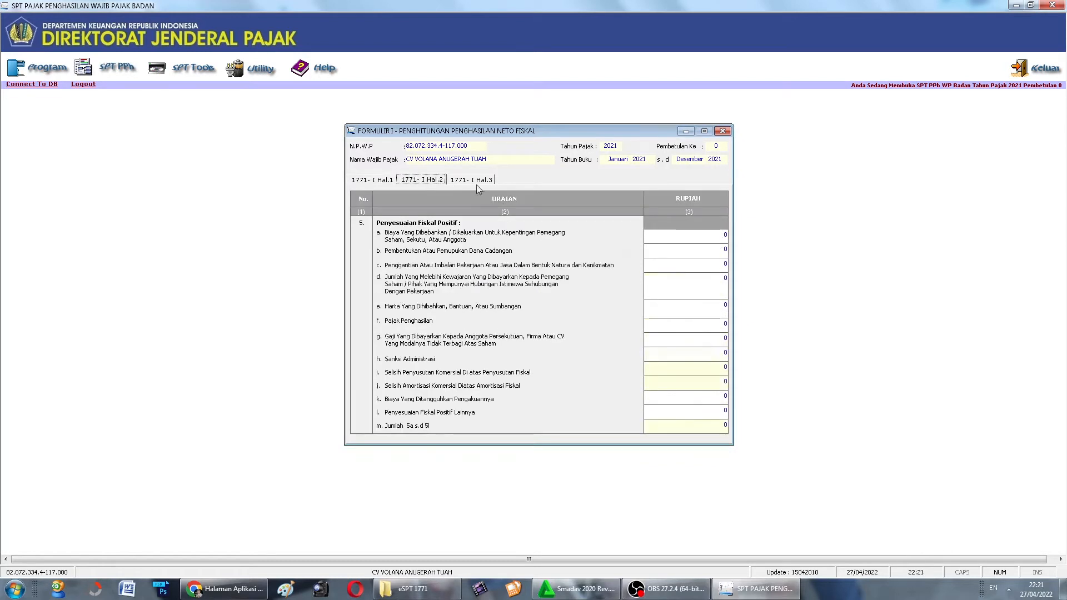
pyautogui.click(477, 182)
pyautogui.click(390, 182)
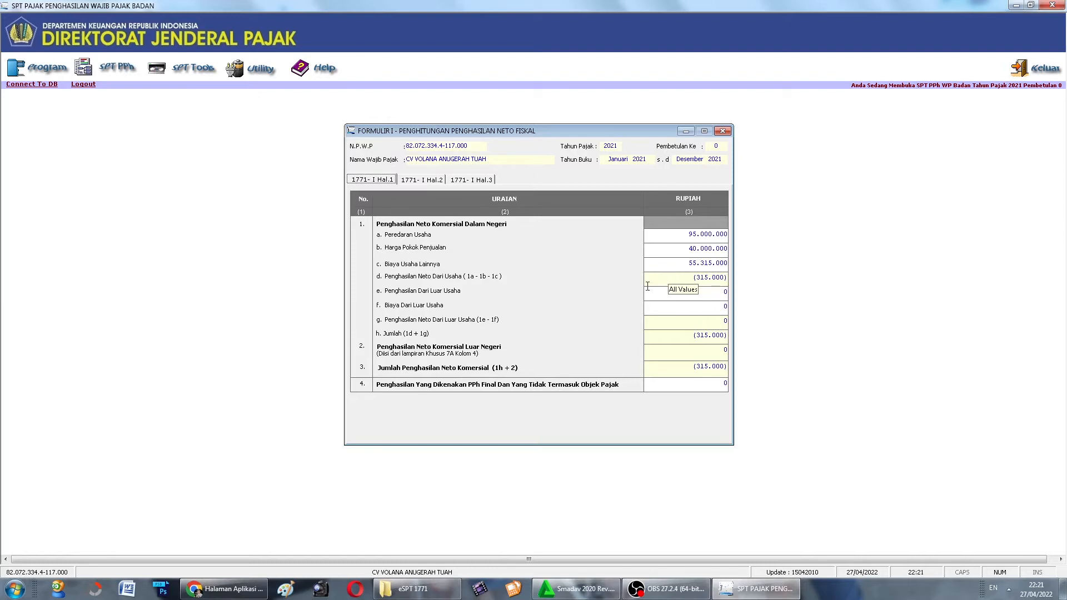
pyautogui.click(416, 589)
# - Browse D: > JVS > Volana and open the Neraca dan Rugi Laba Volana1 Excel workbook
pyautogui.click(56, 258)
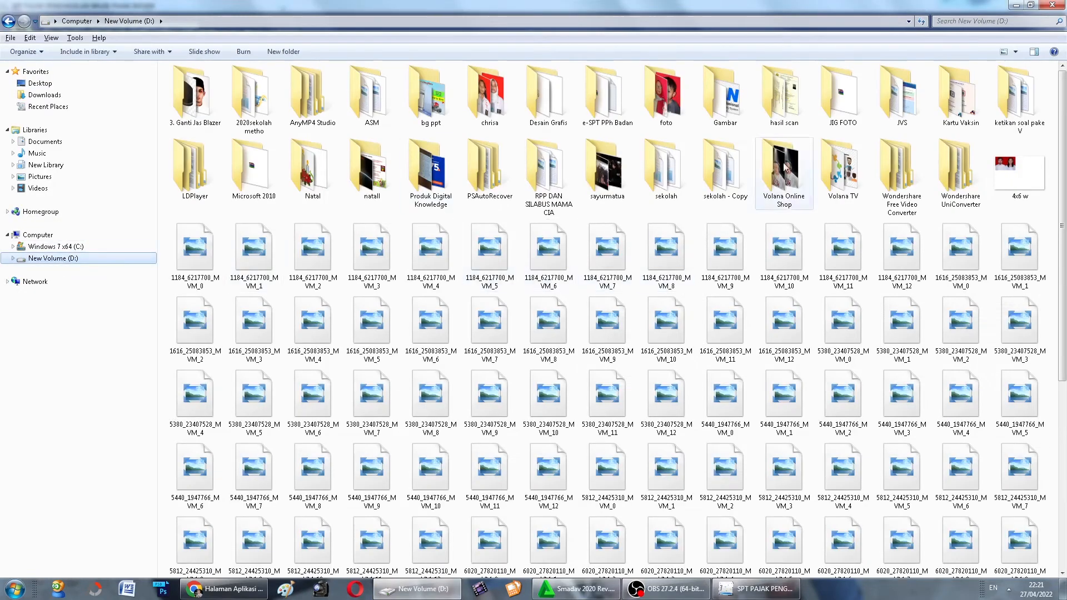
pyautogui.doubleClick(890, 100)
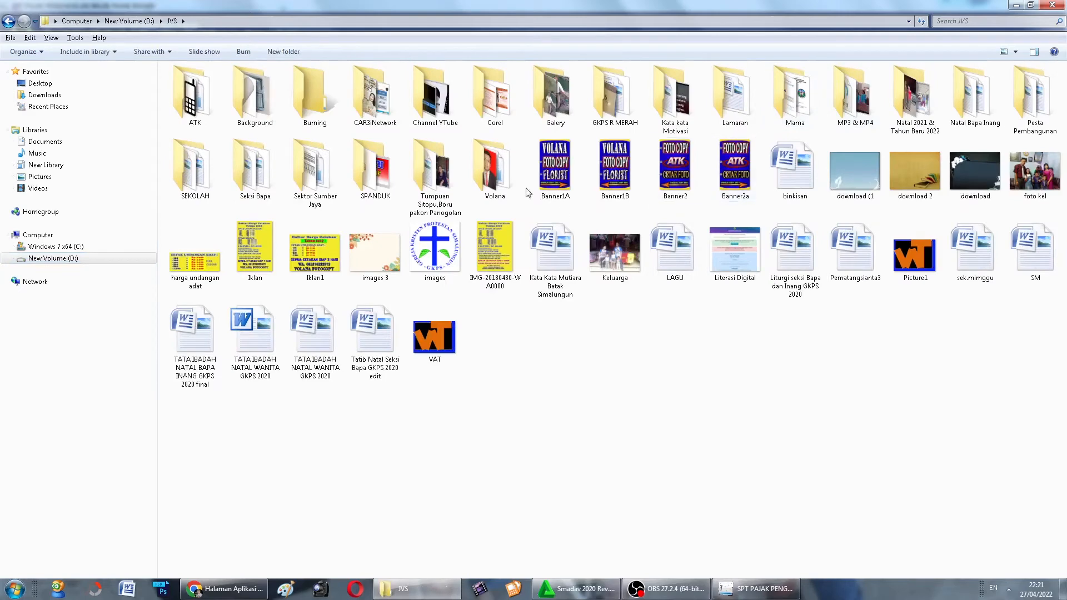
pyautogui.doubleClick(503, 187)
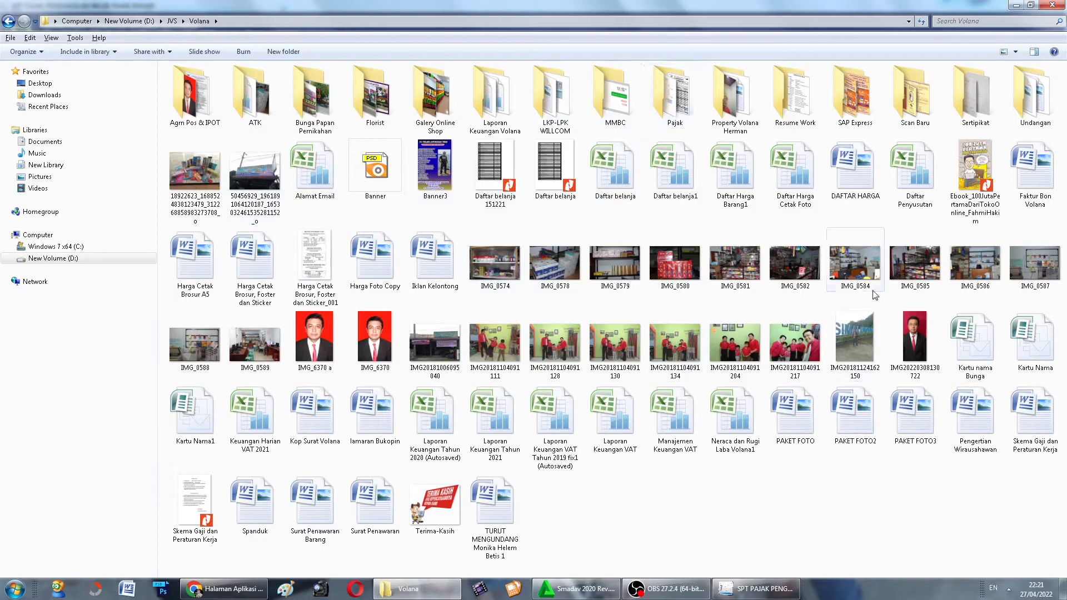
pyautogui.doubleClick(743, 448)
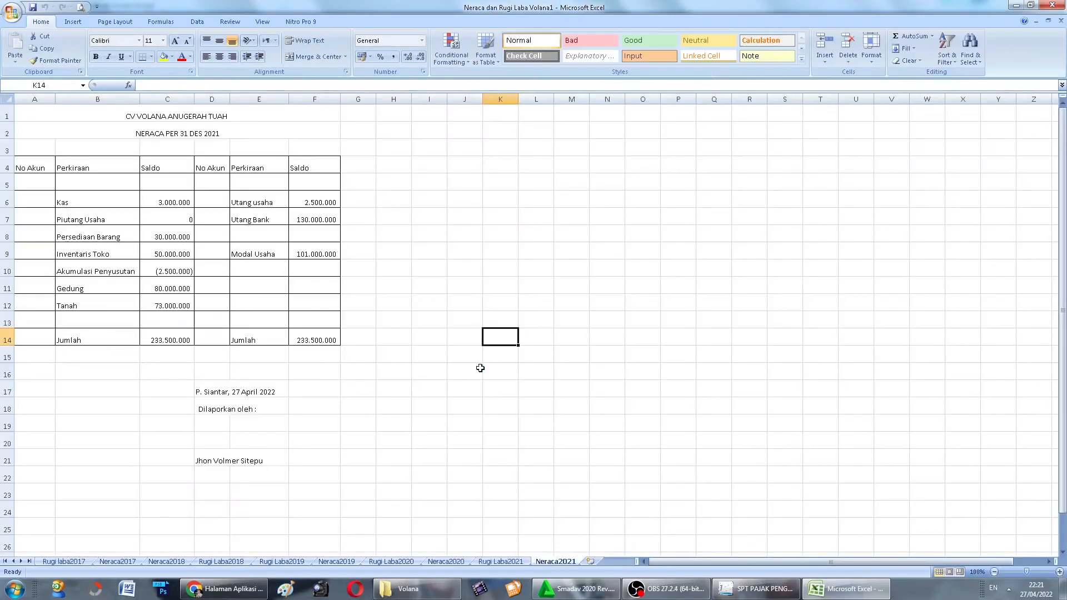
pyautogui.click(500, 562)
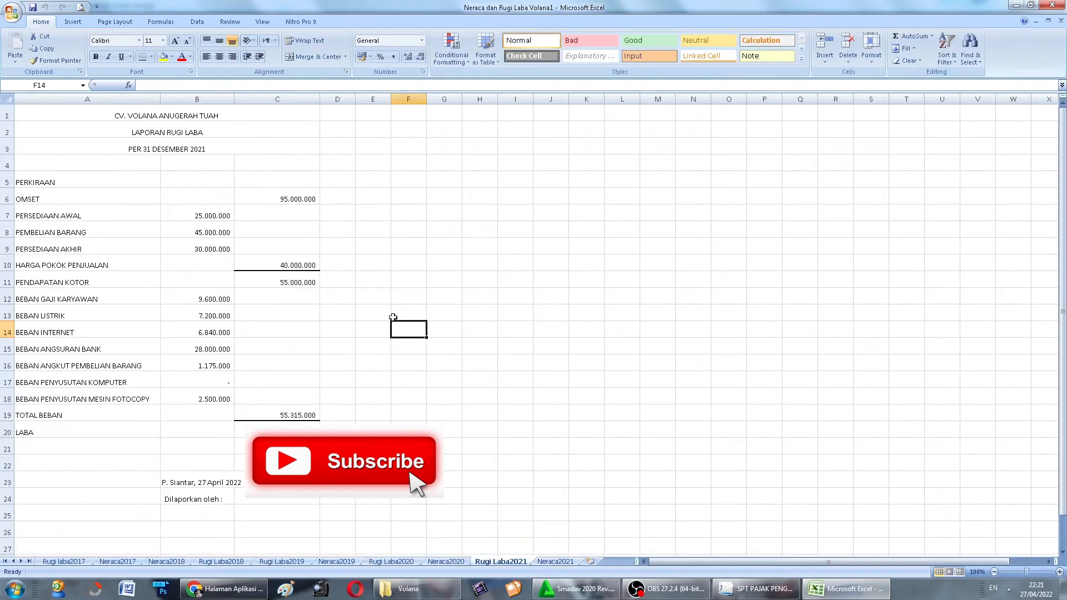
pyautogui.moveTo(113, 121); pyautogui.dragTo(278, 534)
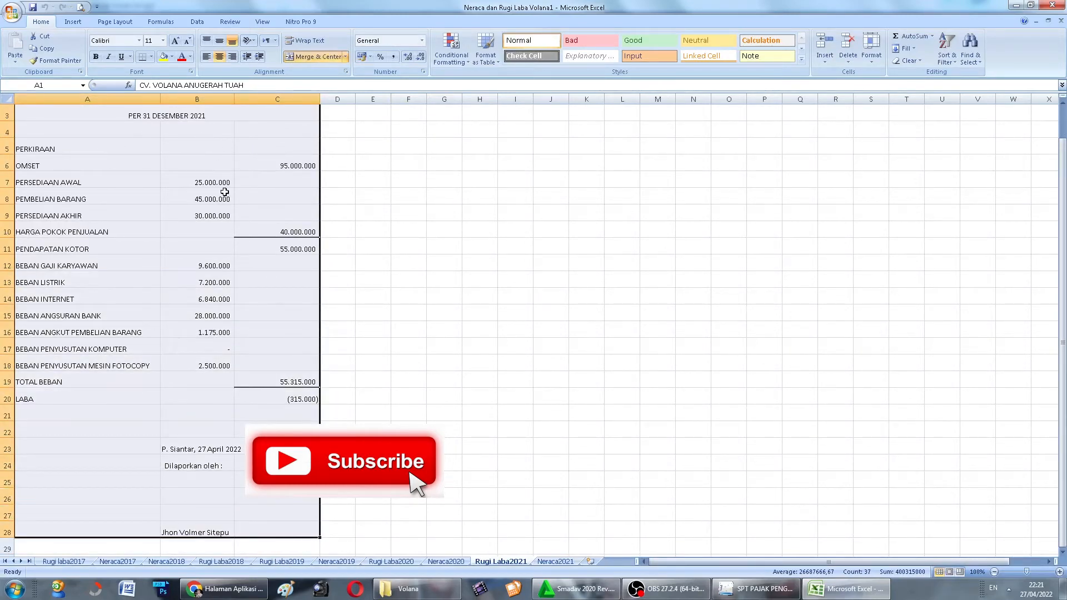
pyautogui.scroll(1, 226, 192)
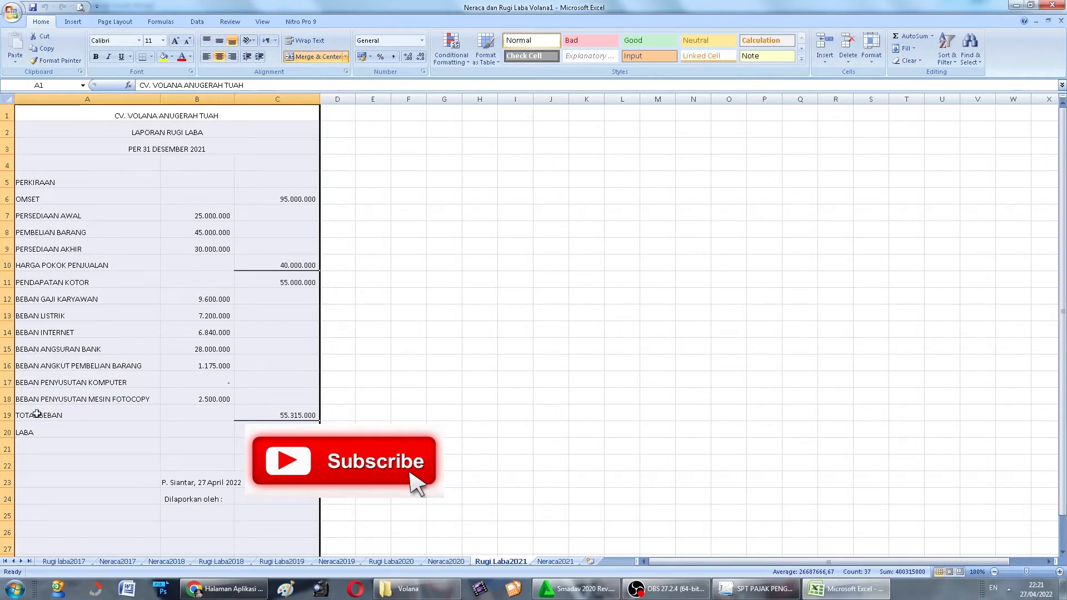
pyautogui.scroll(-2, 177, 332)
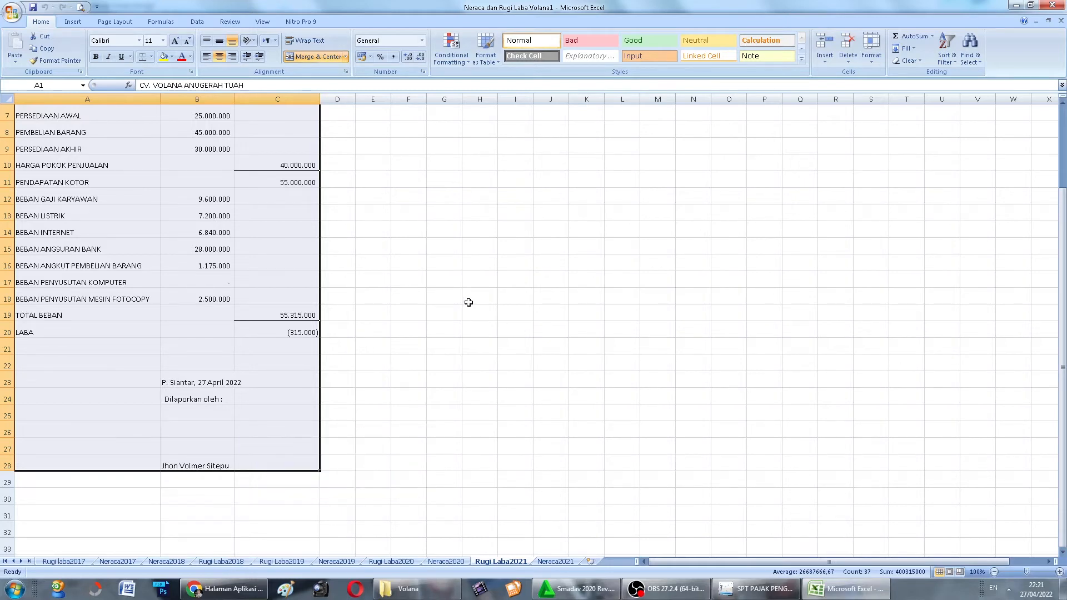
pyautogui.click(556, 562)
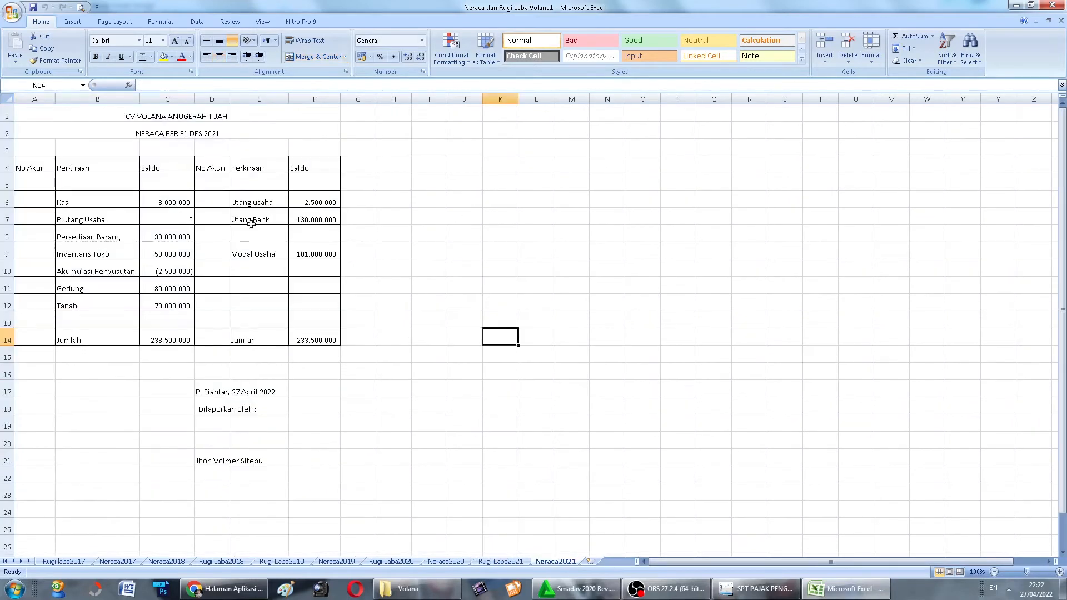
pyautogui.moveTo(127, 119); pyautogui.dragTo(283, 462)
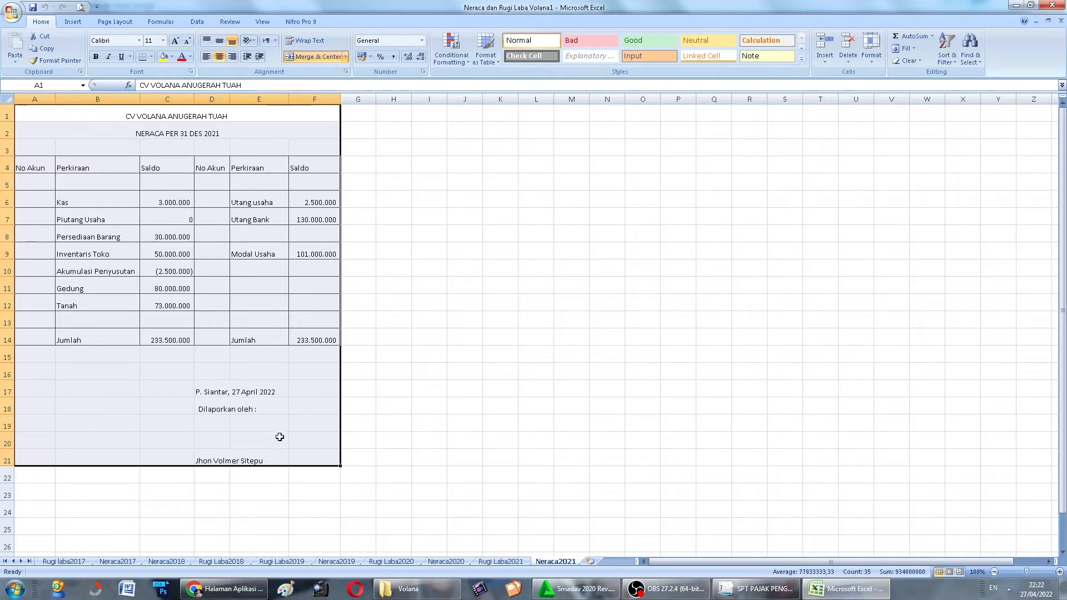
pyautogui.click(415, 394)
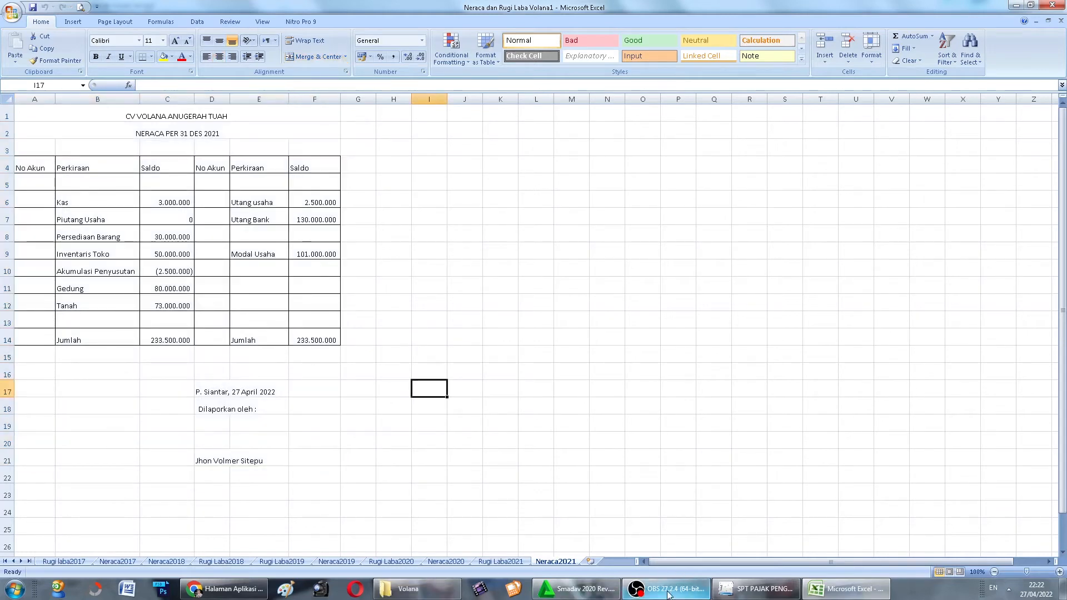
# - Review Hal.2 and Hal.3 of Formulir 1771-I, save it with net fiscal income (2.815.000), and close
pyautogui.click(768, 594)
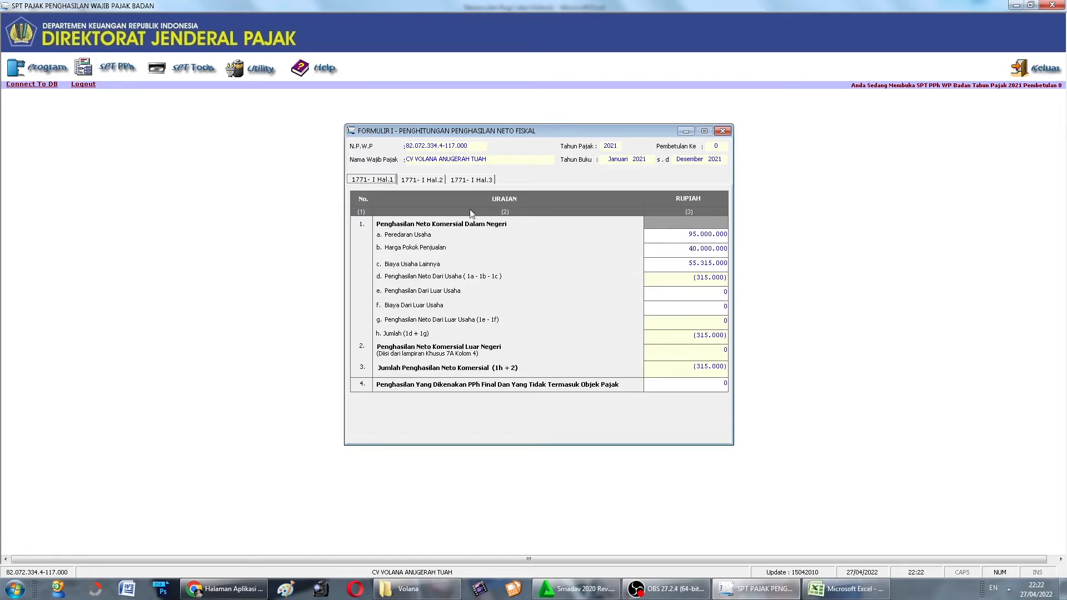
pyautogui.click(425, 182)
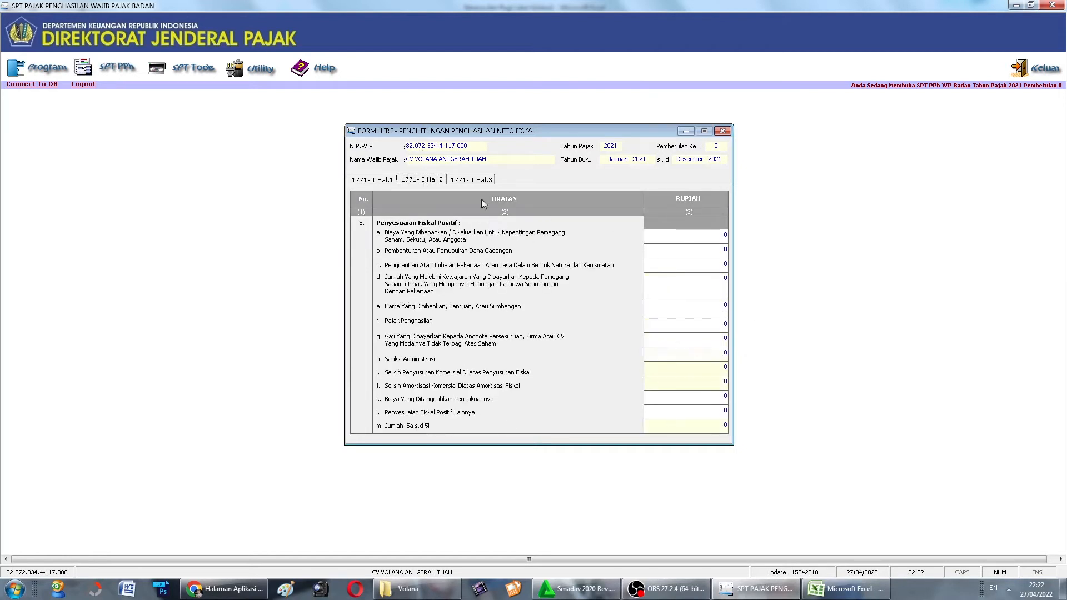
pyautogui.click(473, 180)
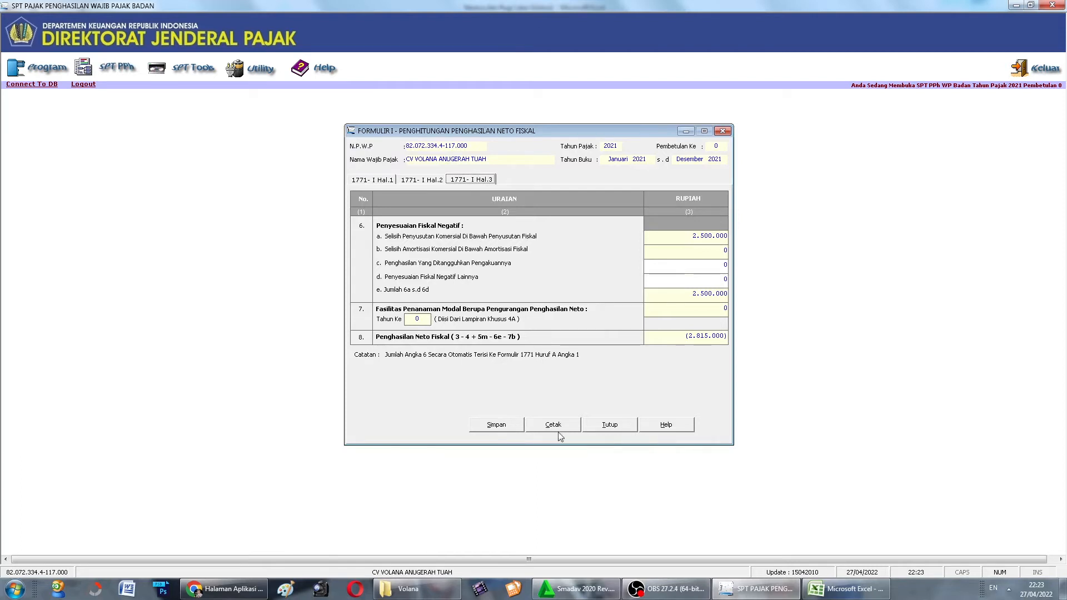
pyautogui.click(506, 427)
pyautogui.click(524, 332)
pyautogui.click(570, 335)
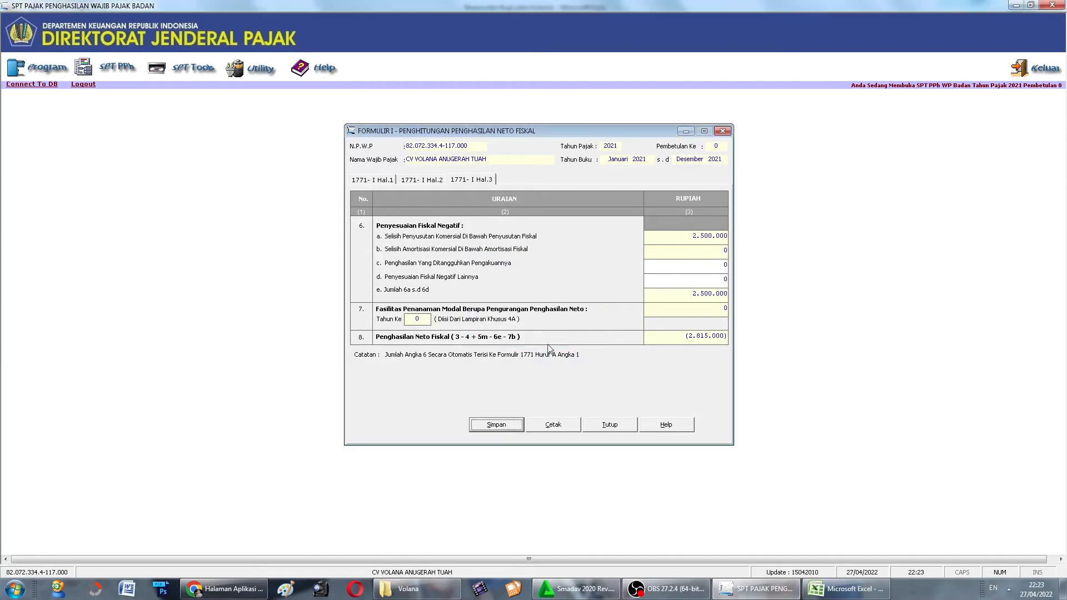
pyautogui.click(626, 424)
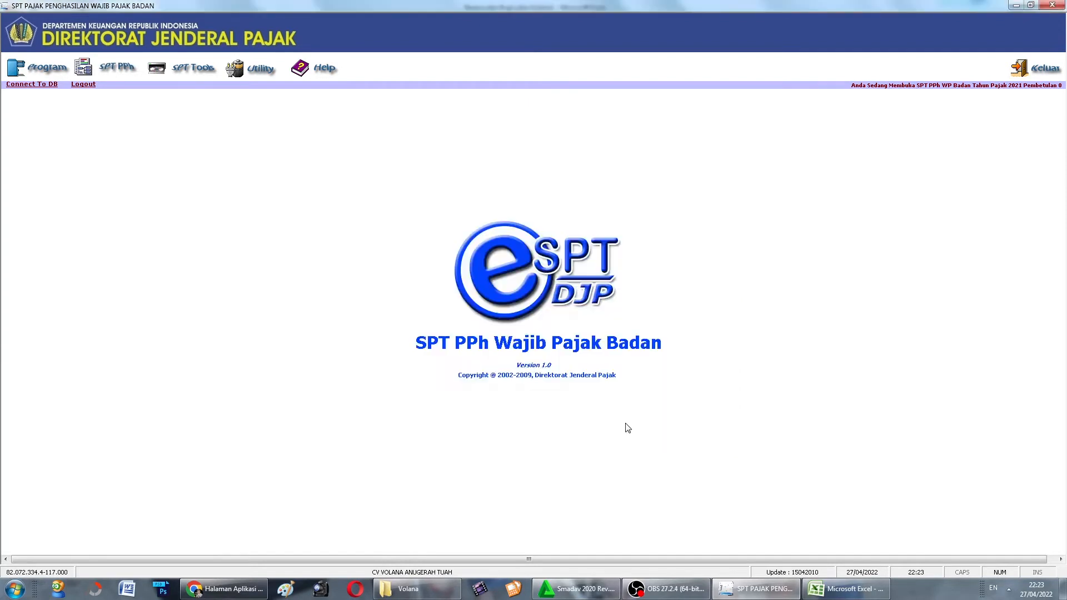
# - Review Formulir 1771-II costs totalling 95.315.000, including 40.000.000 cost of goods sold, and close it unsaved
pyautogui.click(117, 72)
pyautogui.moveTo(131, 103)
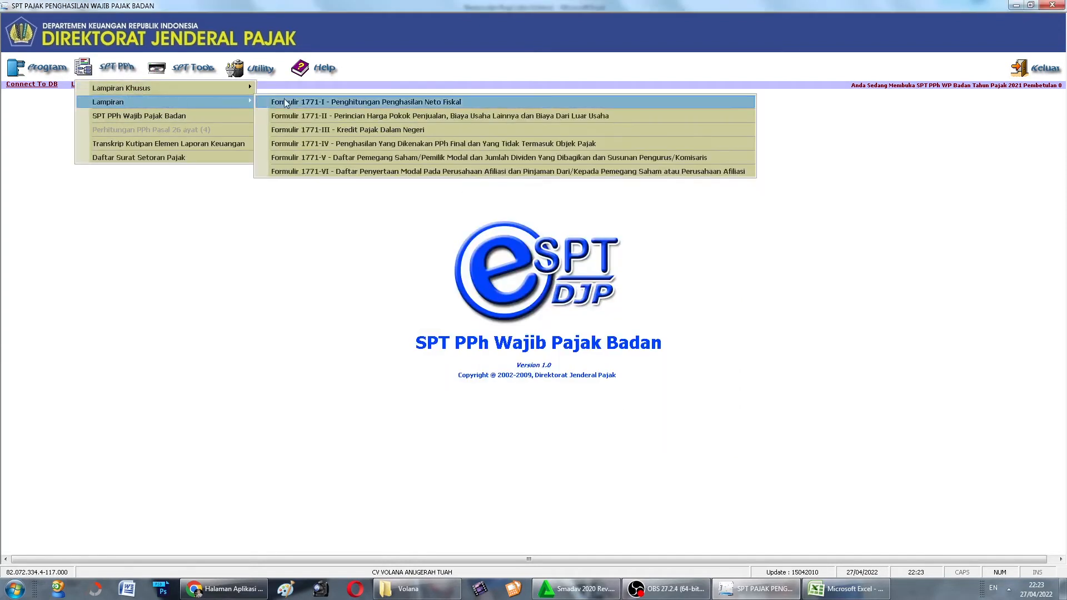
pyautogui.click(372, 118)
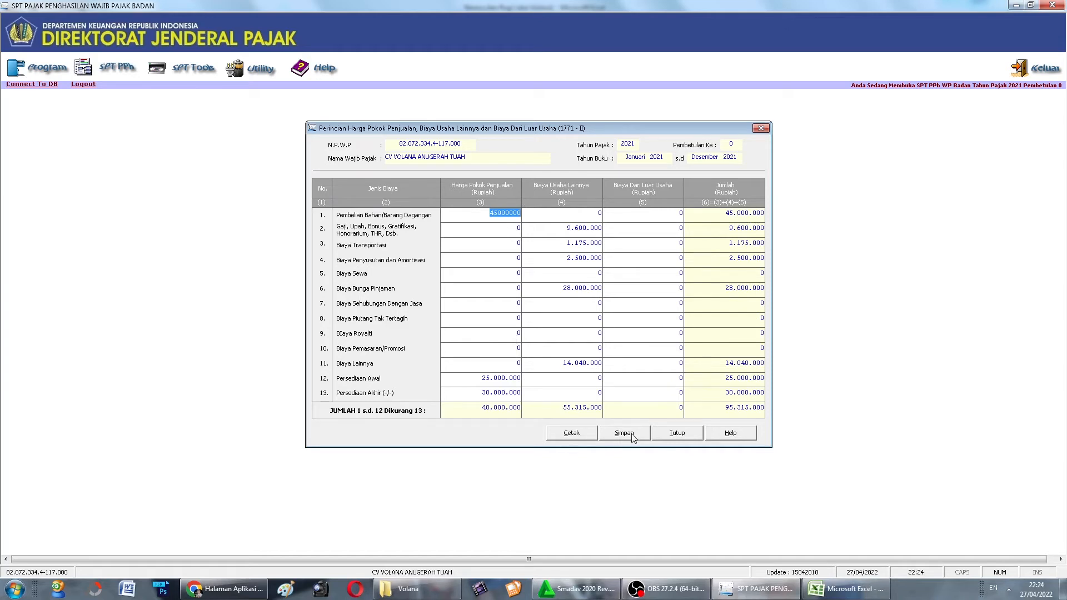
pyautogui.click(676, 436)
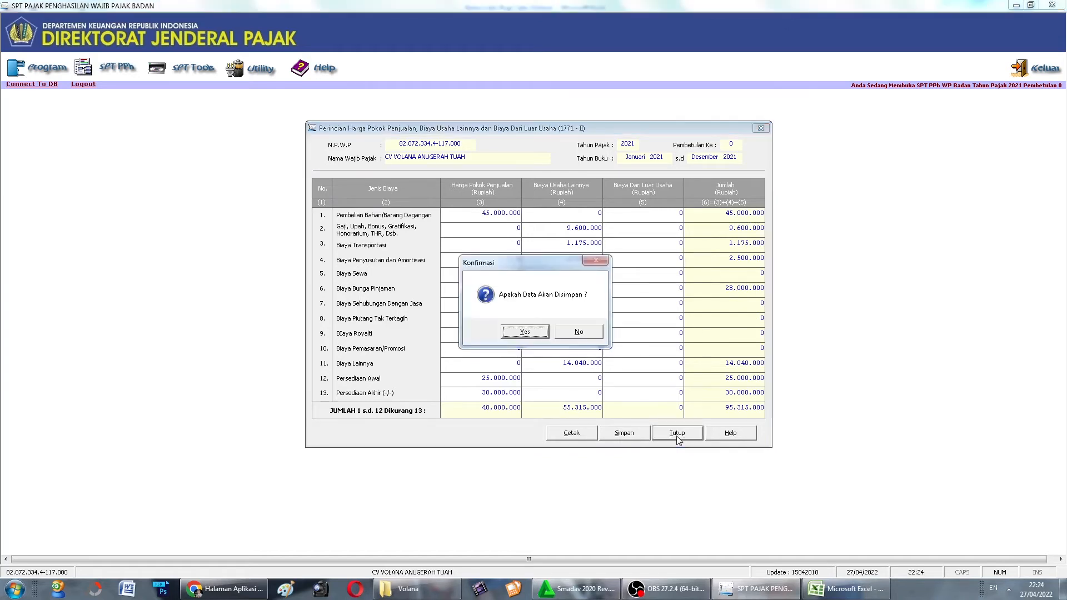
pyautogui.click(578, 332)
pyautogui.click(116, 68)
pyautogui.moveTo(140, 103)
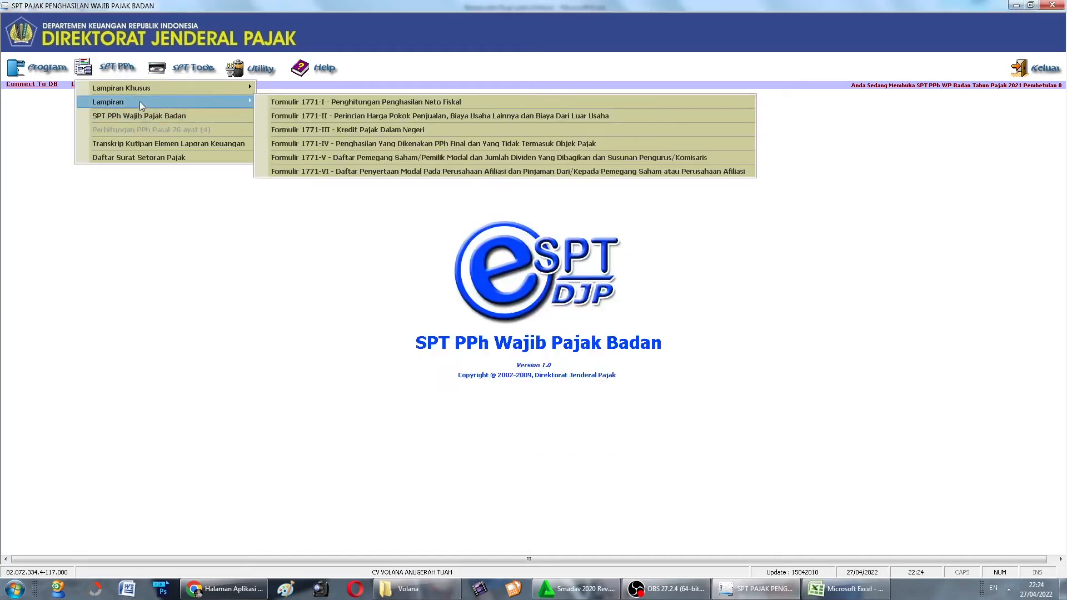
pyautogui.click(353, 132)
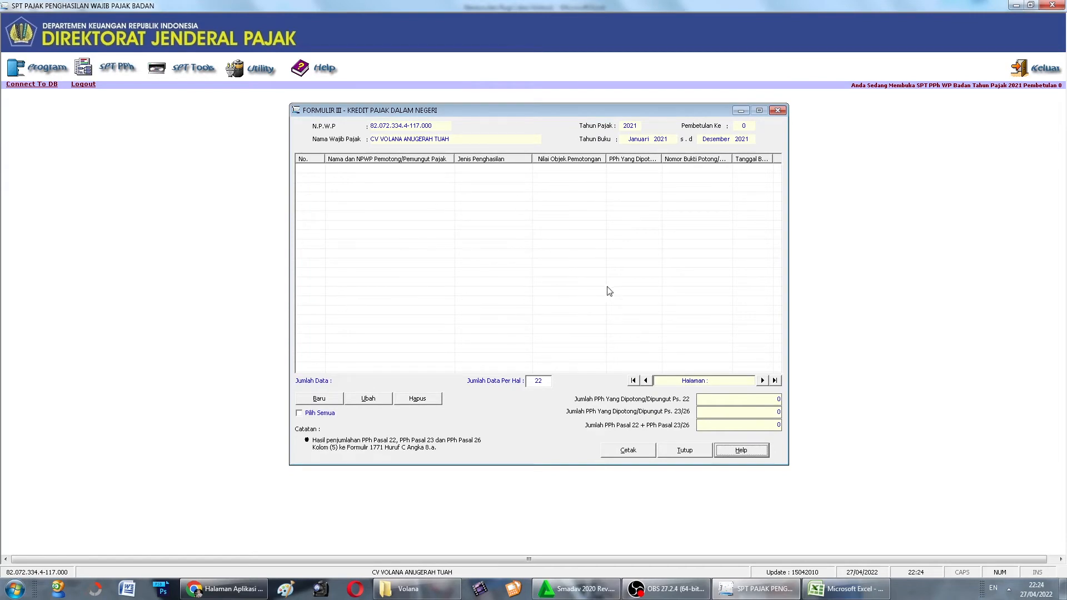
pyautogui.click(686, 451)
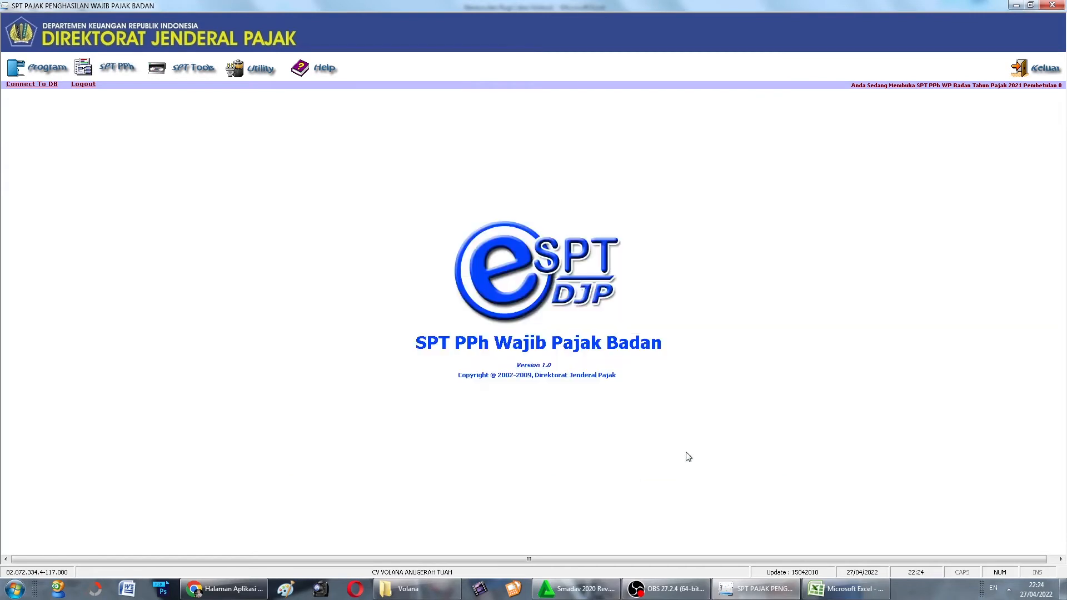
pyautogui.click(124, 70)
pyautogui.moveTo(161, 102)
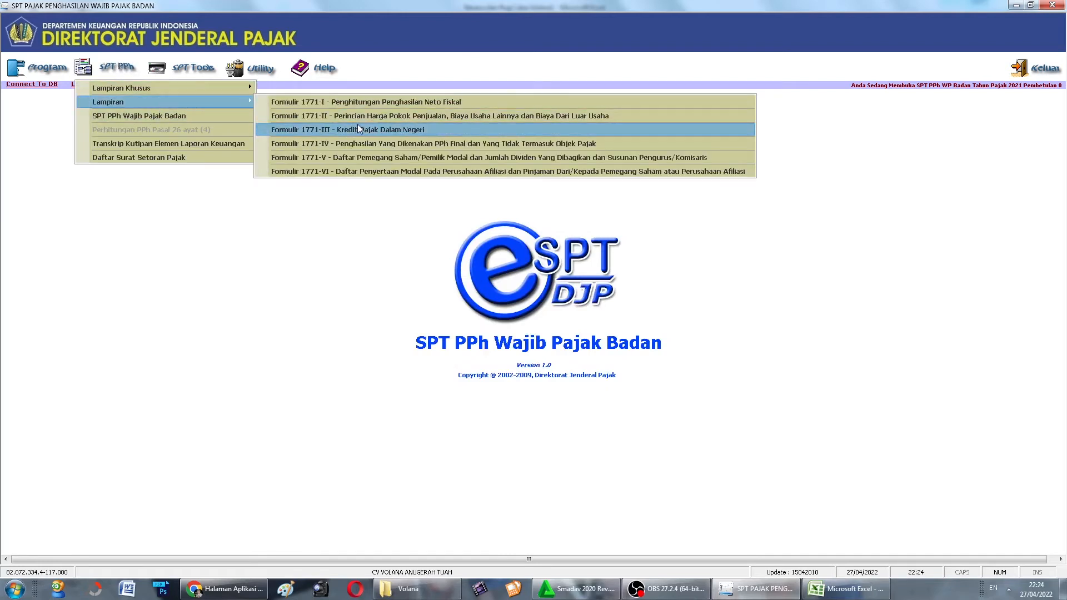
pyautogui.click(384, 145)
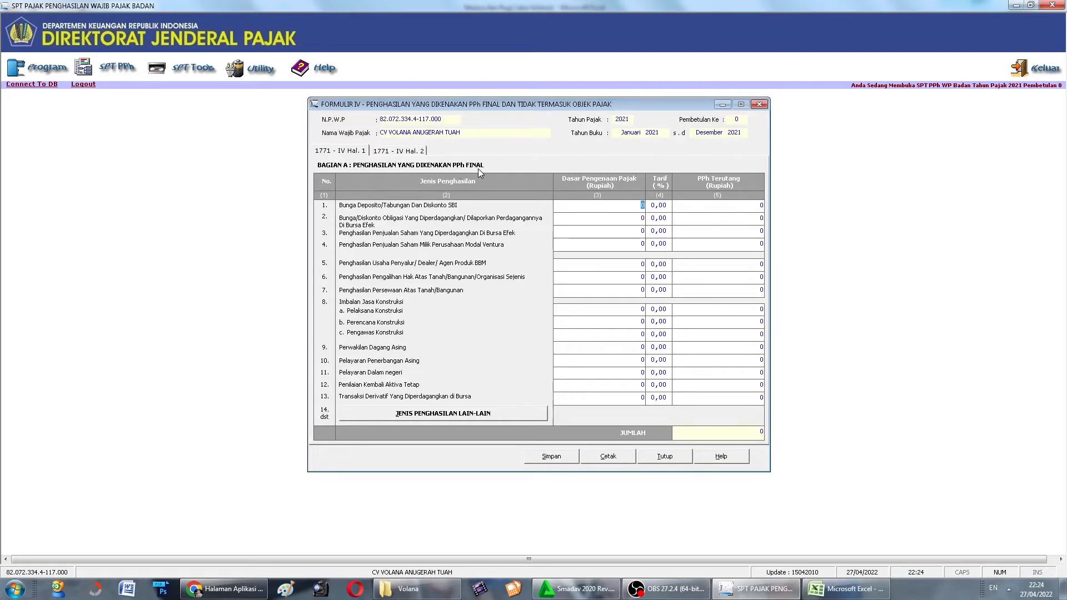
pyautogui.click(342, 155)
pyautogui.click(402, 152)
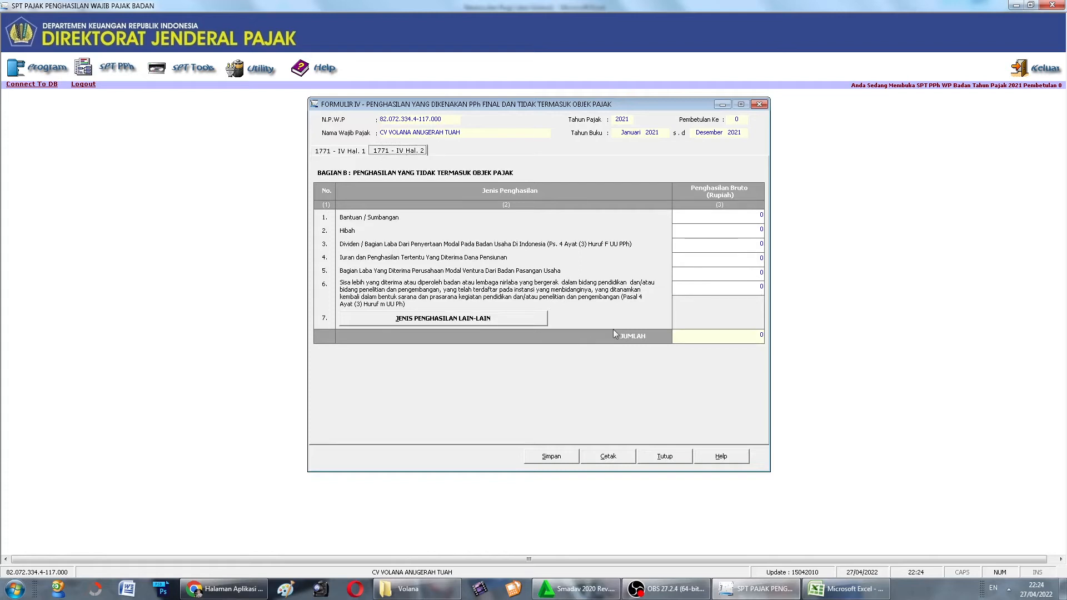
pyautogui.click(665, 457)
pyautogui.click(572, 336)
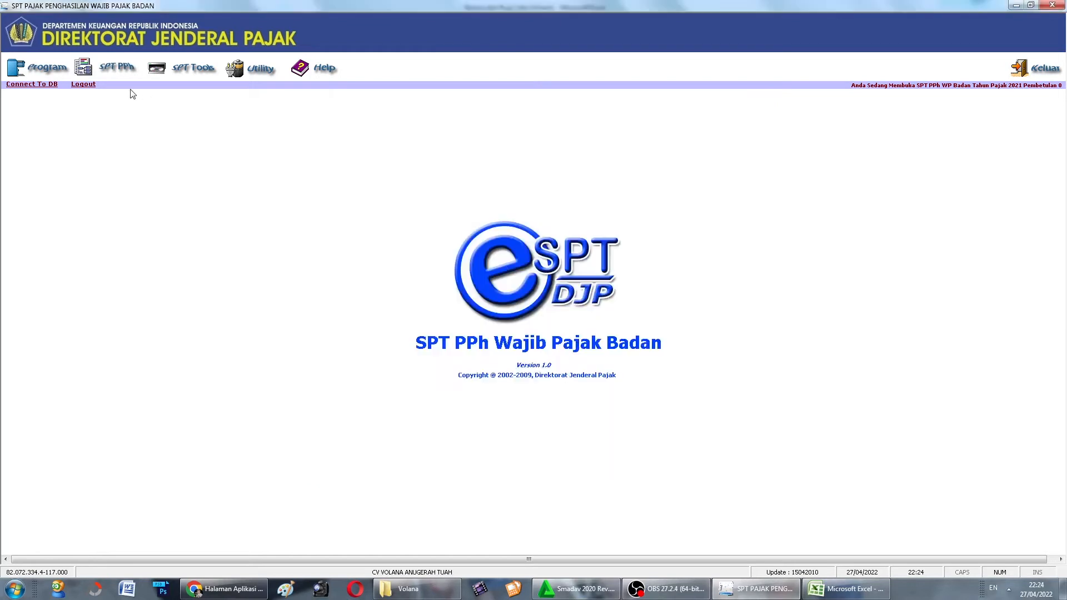
pyautogui.click(116, 71)
pyautogui.moveTo(149, 102)
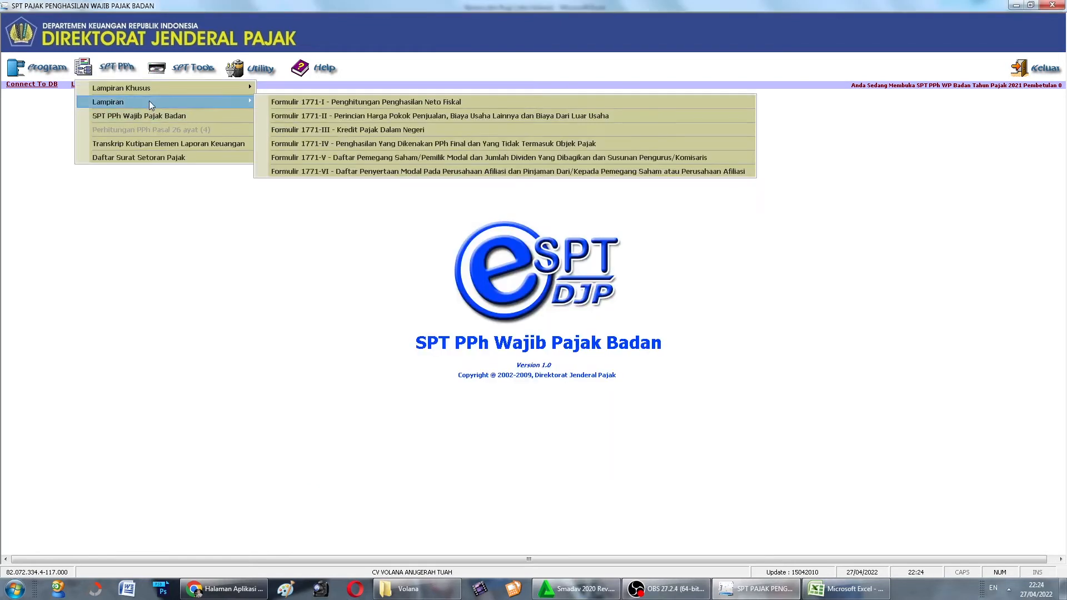
pyautogui.click(355, 159)
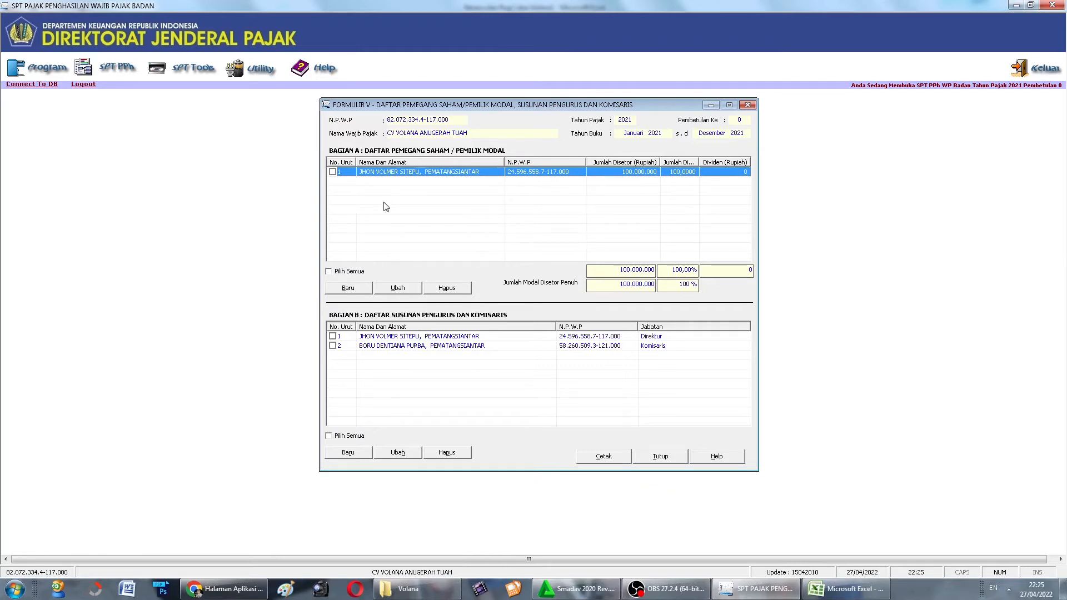
pyautogui.click(352, 289)
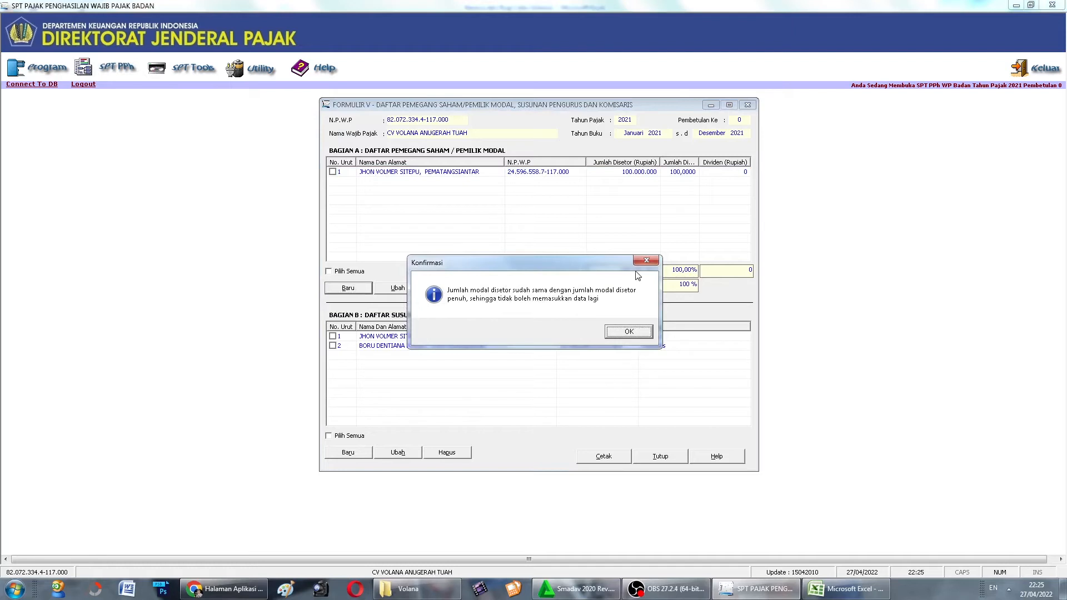
pyautogui.click(629, 332)
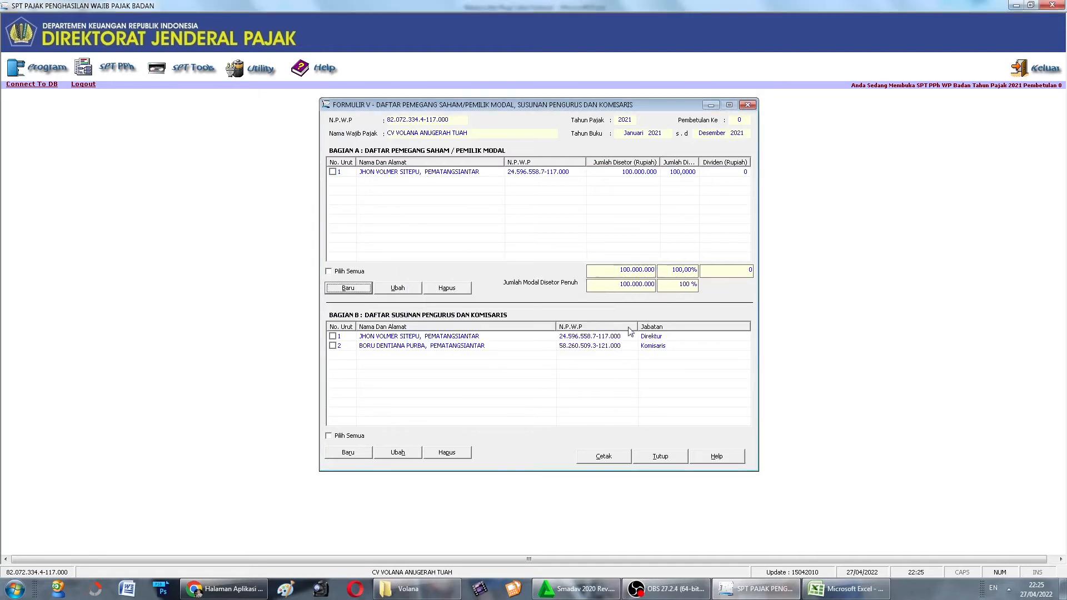
pyautogui.click(353, 456)
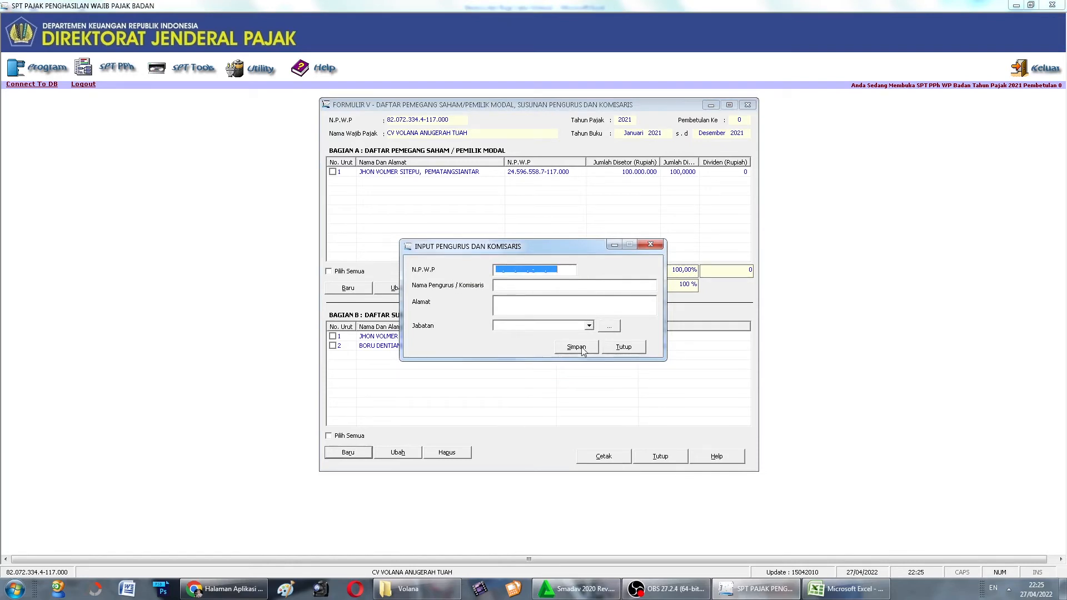
pyautogui.click(617, 349)
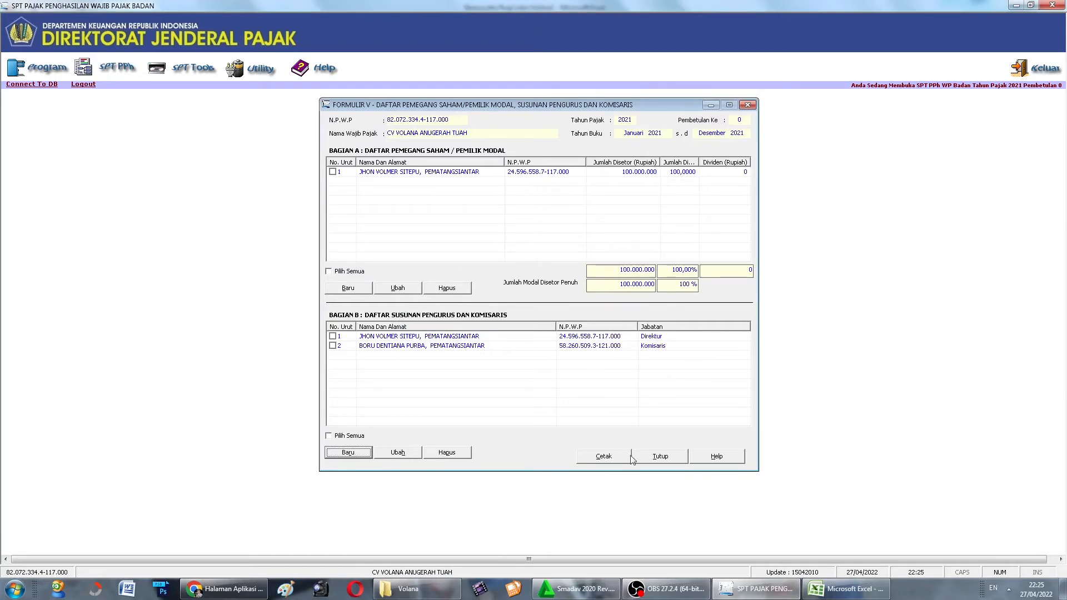
pyautogui.click(666, 461)
pyautogui.click(116, 72)
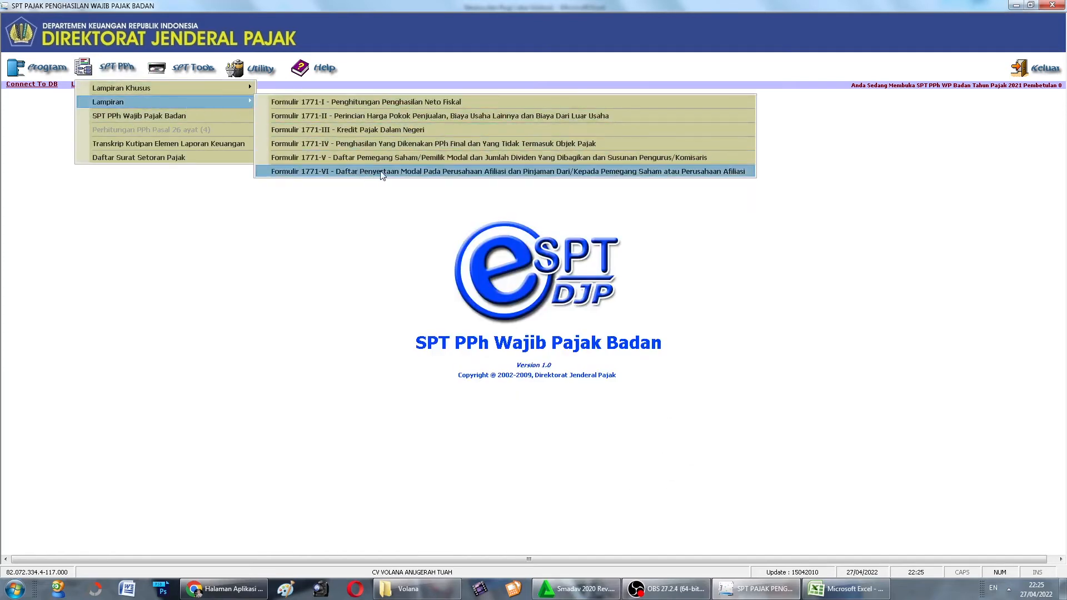
pyautogui.click(382, 172)
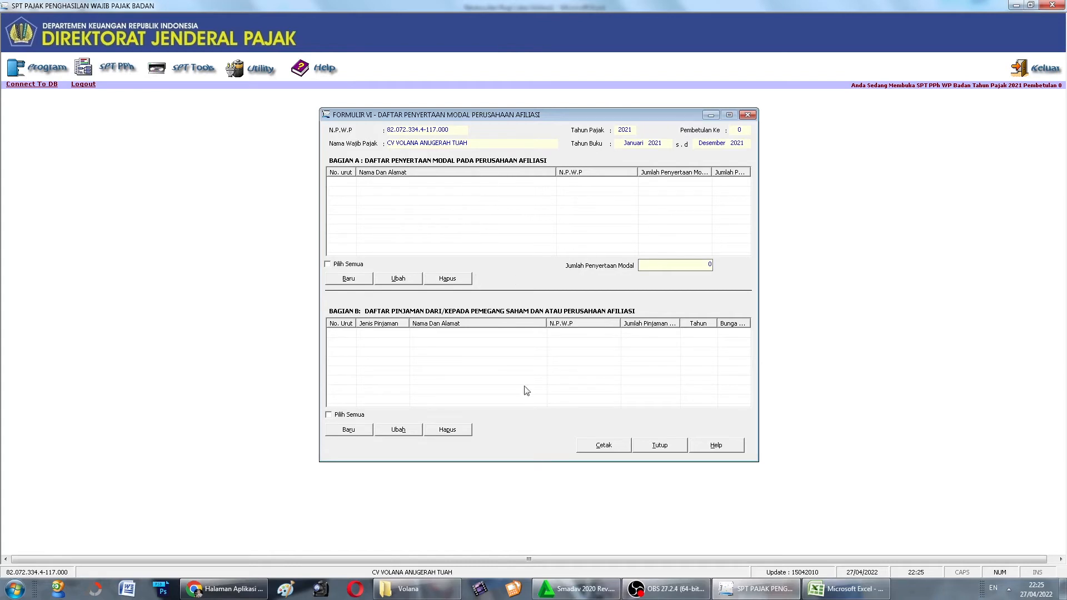
pyautogui.click(660, 446)
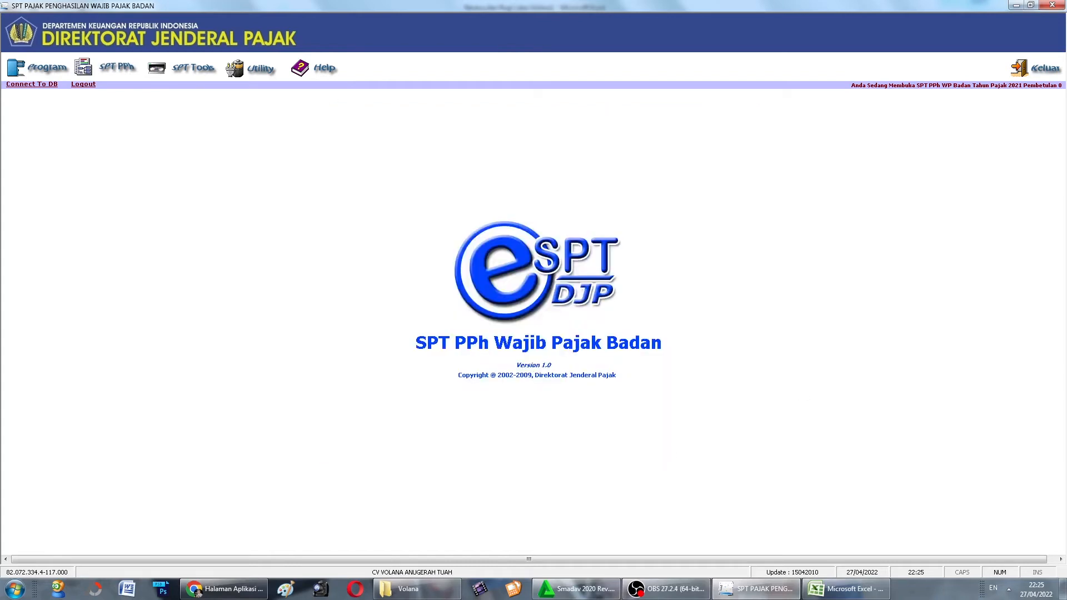
pyautogui.click(121, 68)
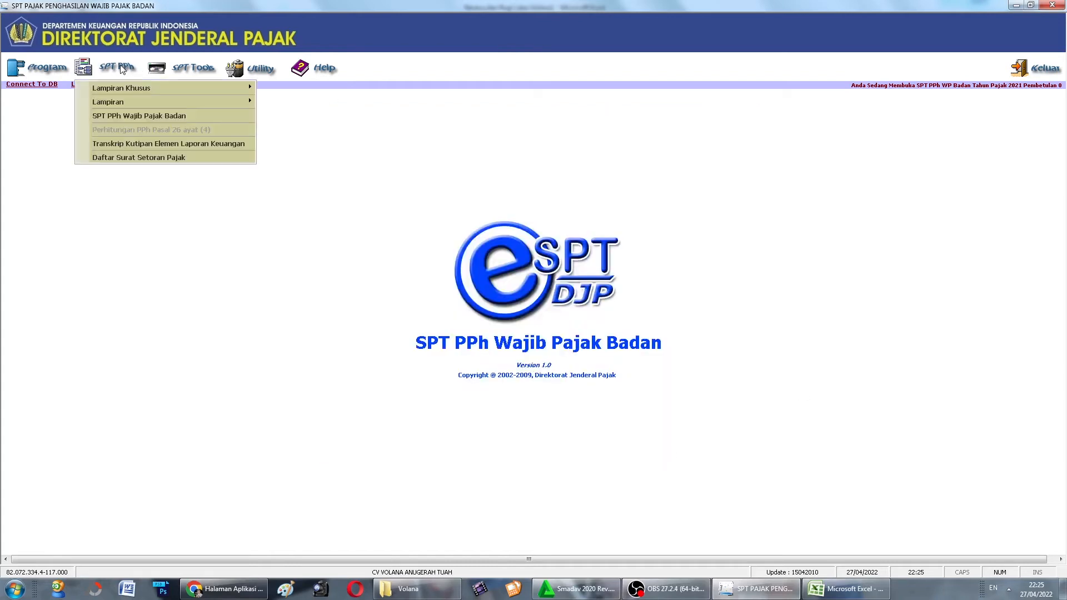
pyautogui.click(169, 117)
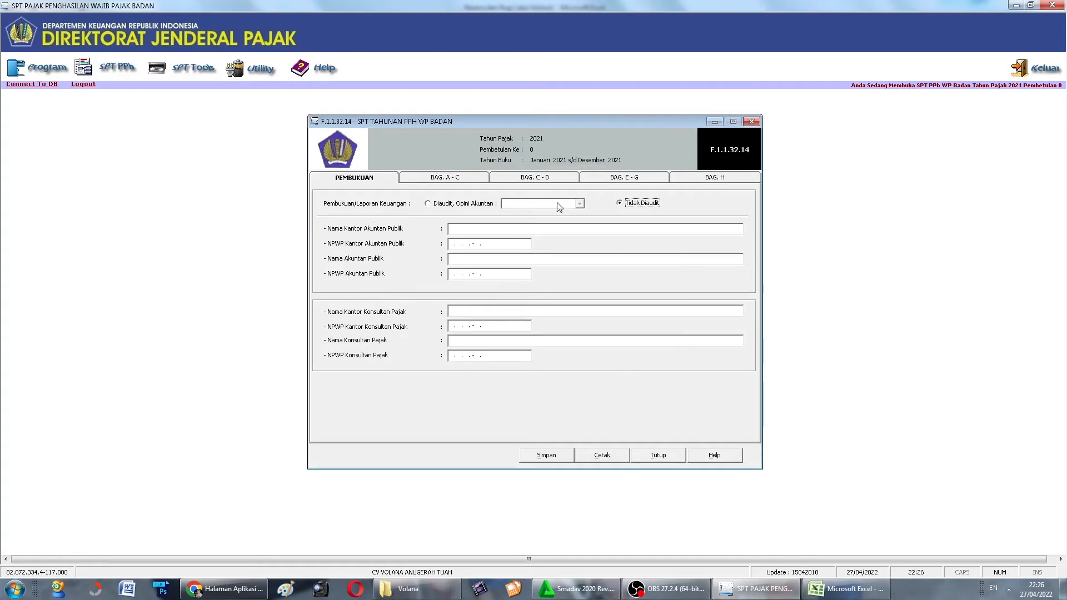
pyautogui.click(428, 203)
pyautogui.click(620, 203)
pyautogui.click(454, 183)
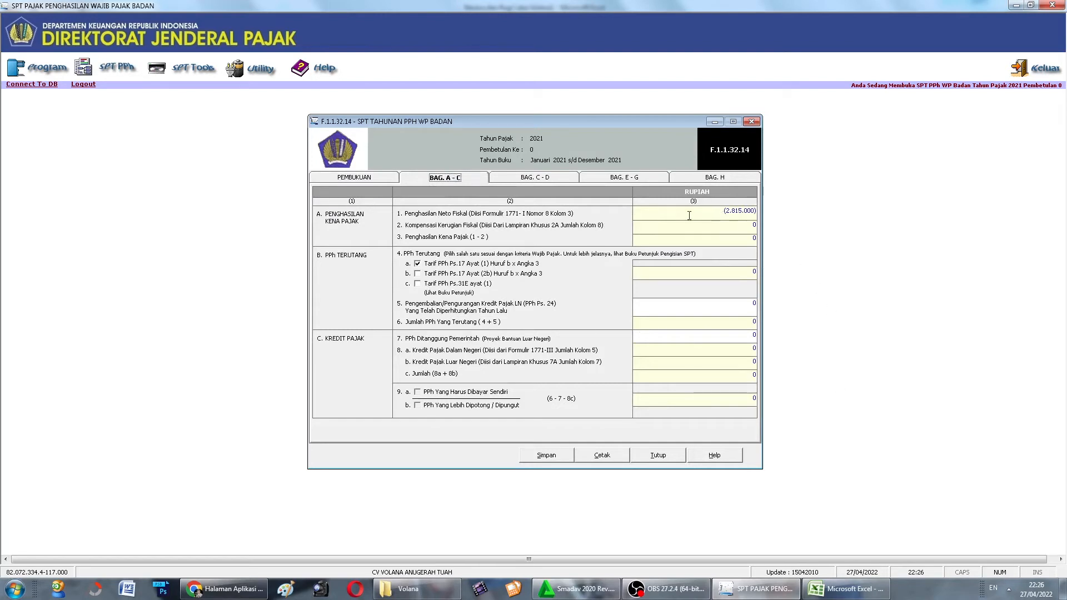
pyautogui.click(534, 179)
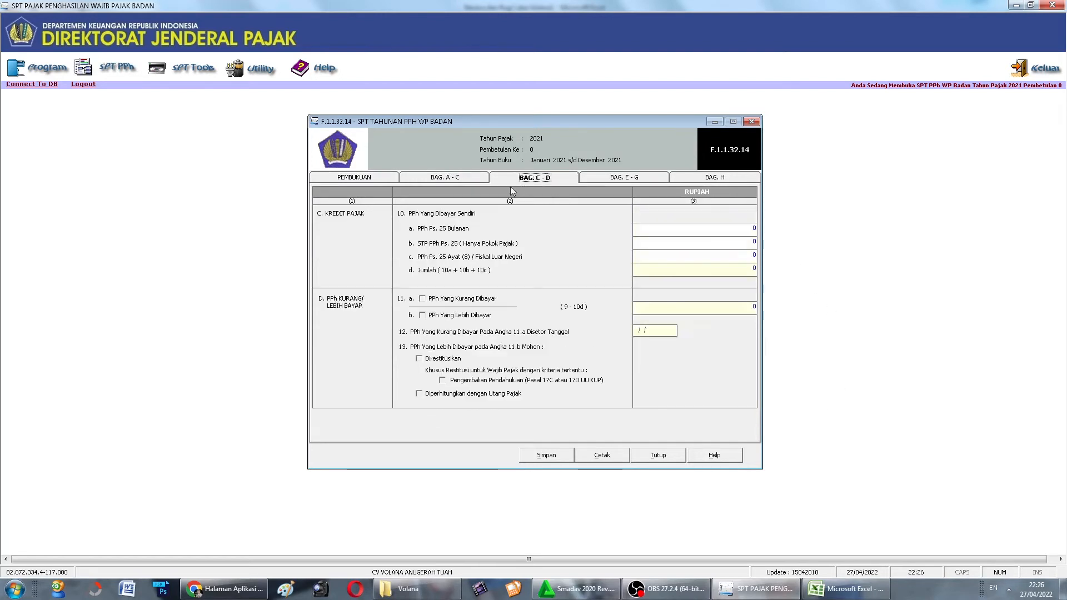
pyautogui.click(627, 178)
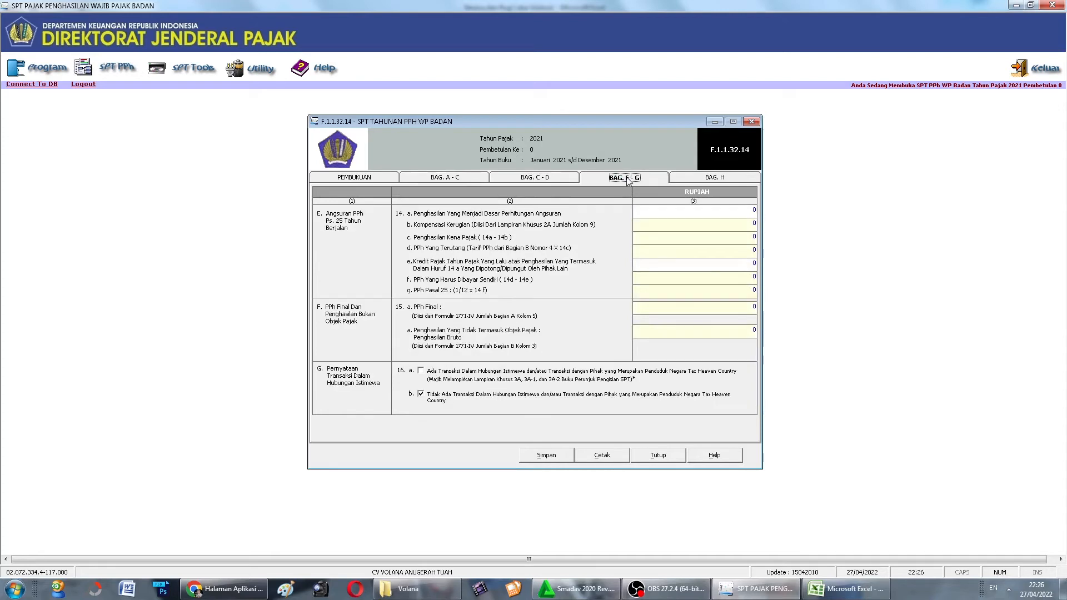
pyautogui.click(717, 179)
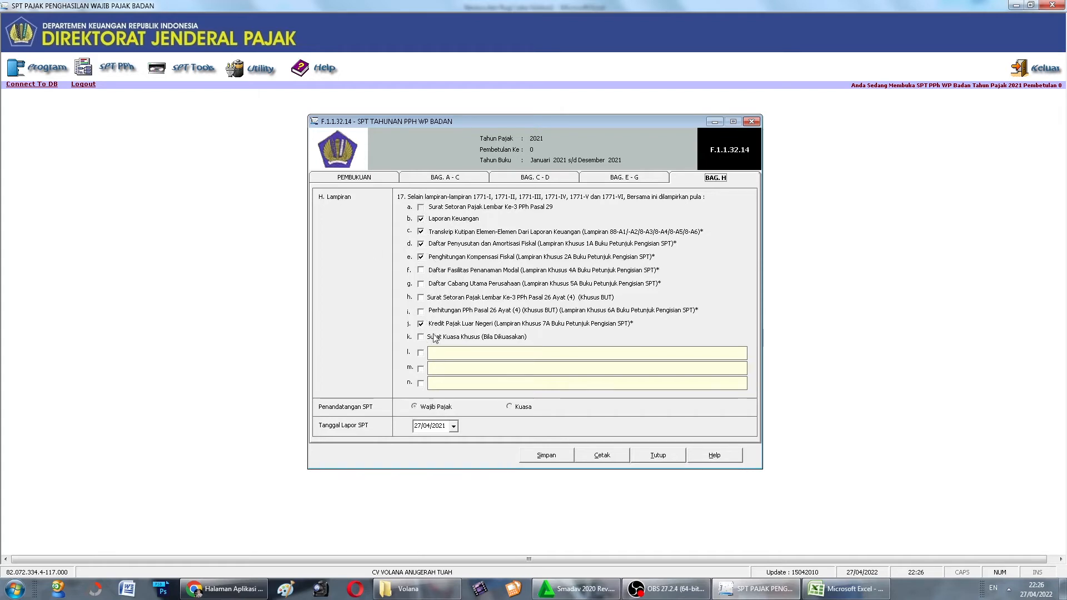
pyautogui.click(454, 427)
pyautogui.click(454, 427)
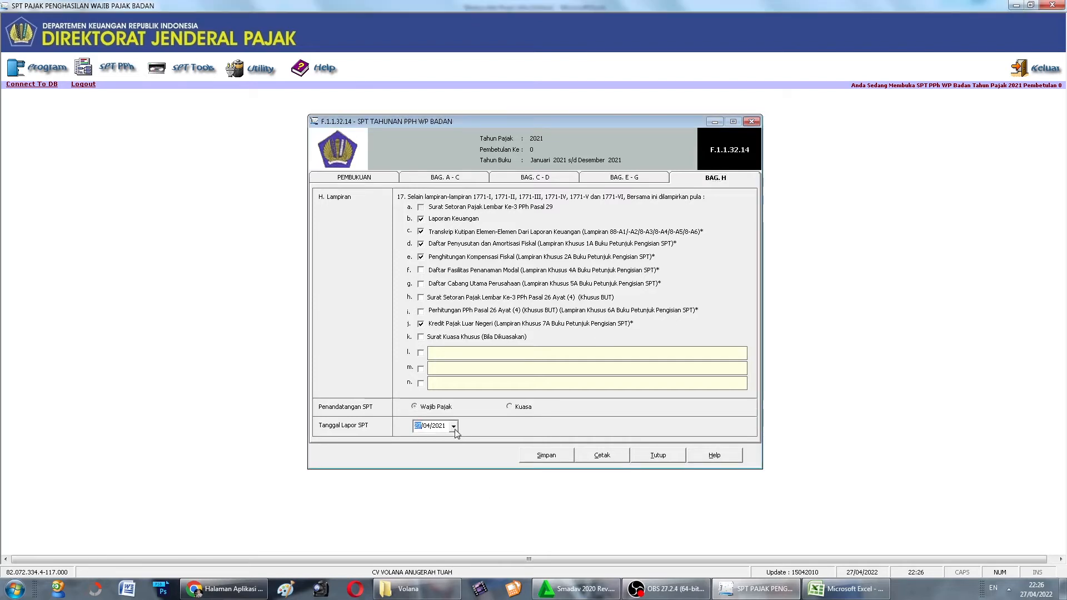
pyautogui.click(454, 428)
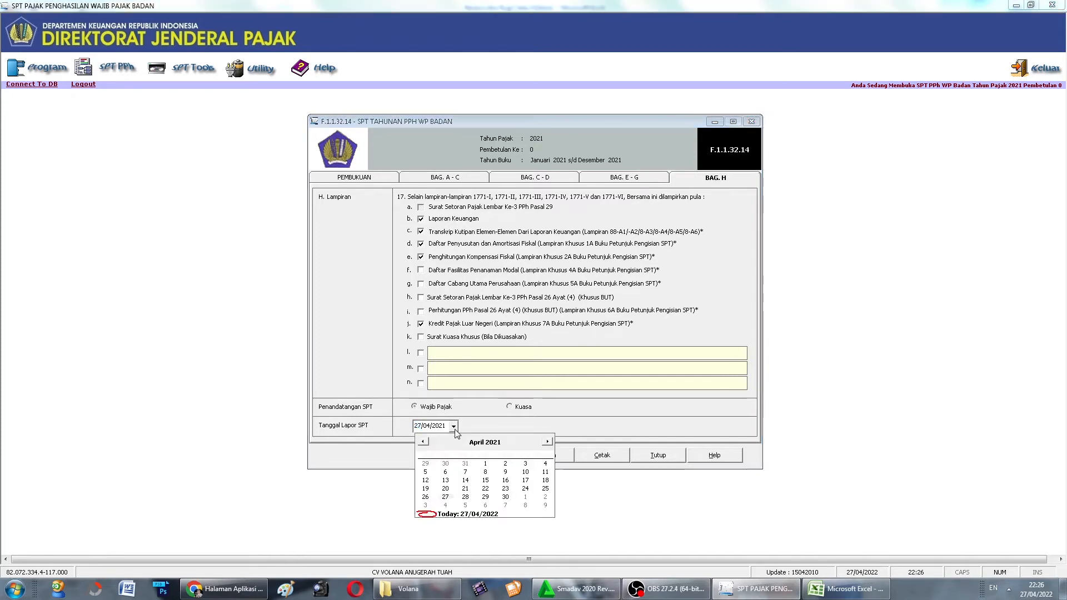
pyautogui.click(454, 427)
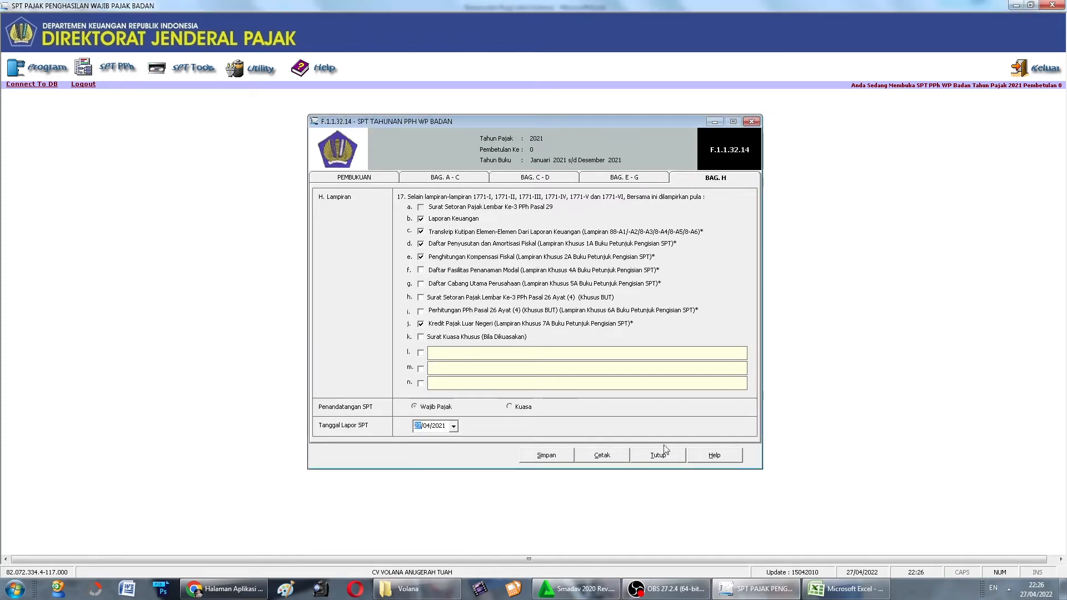
pyautogui.click(657, 457)
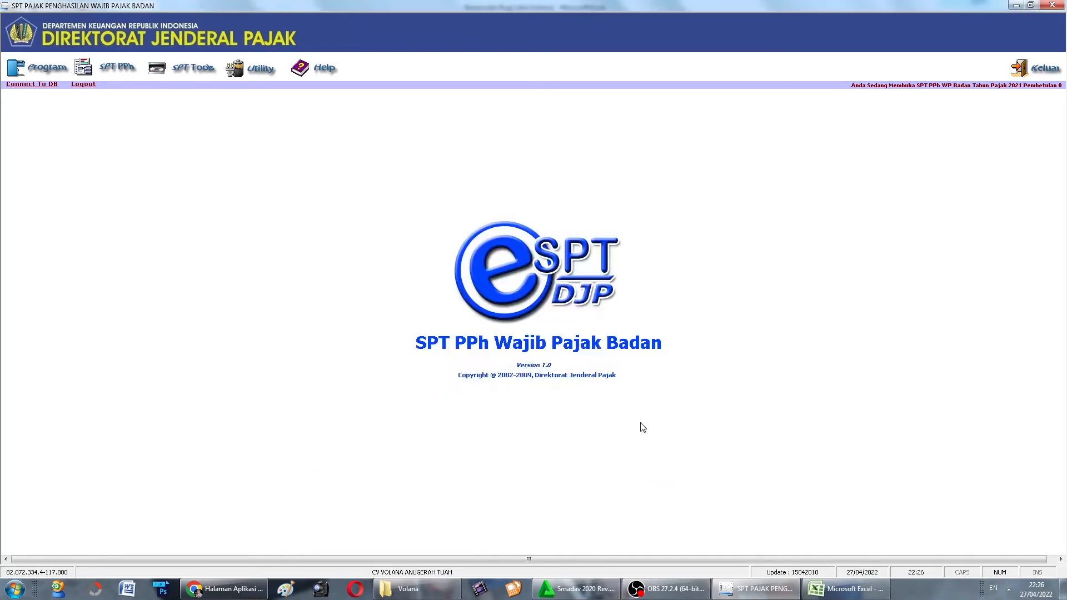
# - Open Transkrip Kutipan Elemen Laporan Keuangan to view Neraca - Aktiva assets totalling 233.500.000
pyautogui.click(115, 68)
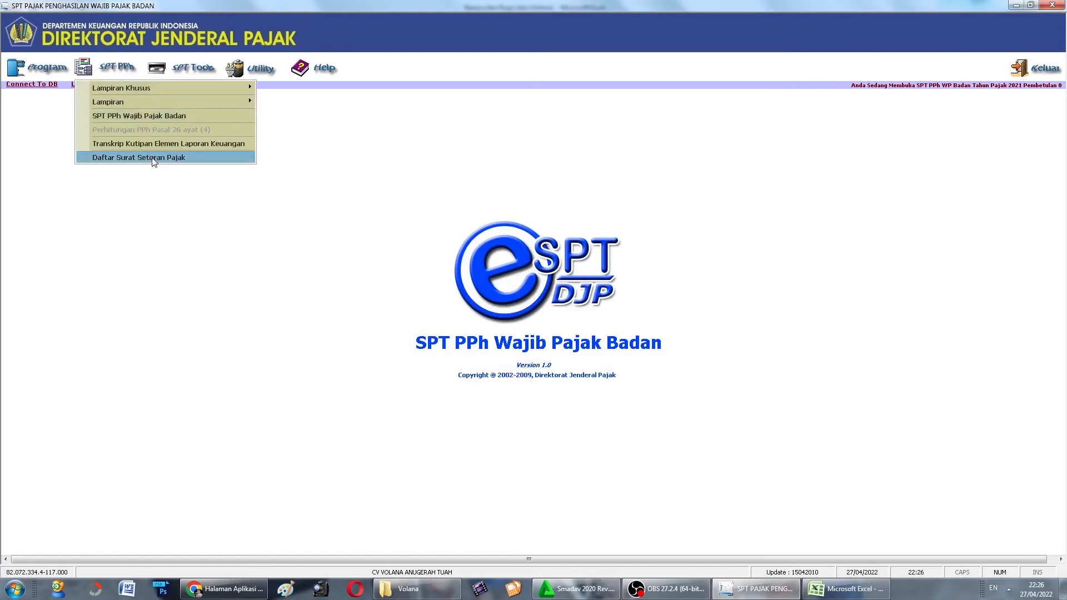
pyautogui.click(193, 144)
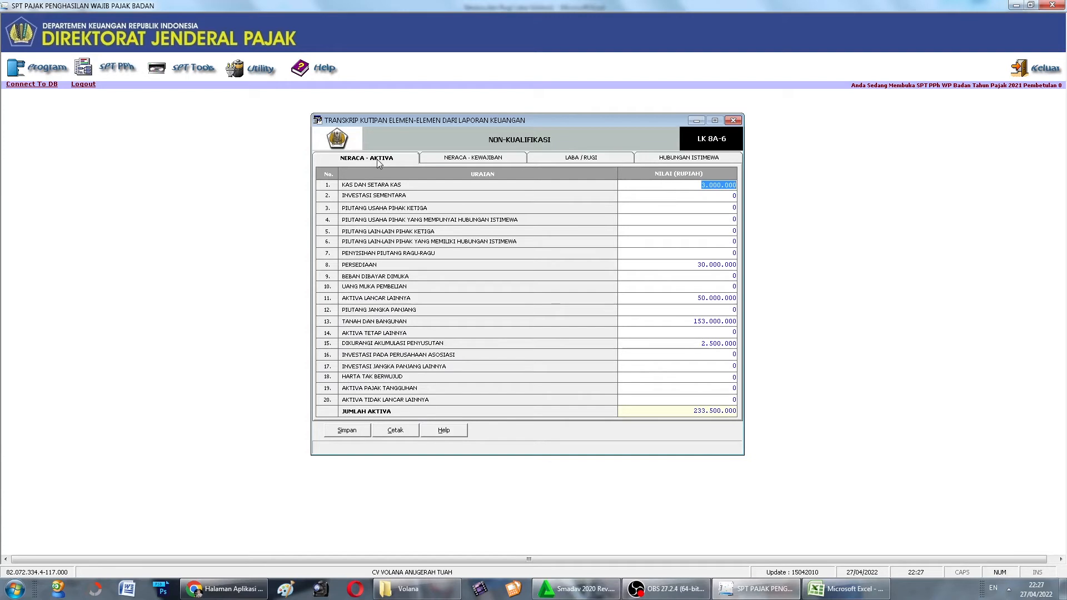
# - Review the transcript's Neraca - Kewajiban, Laba / Rugi and Hubungan Istimewa tabs
pyautogui.click(470, 159)
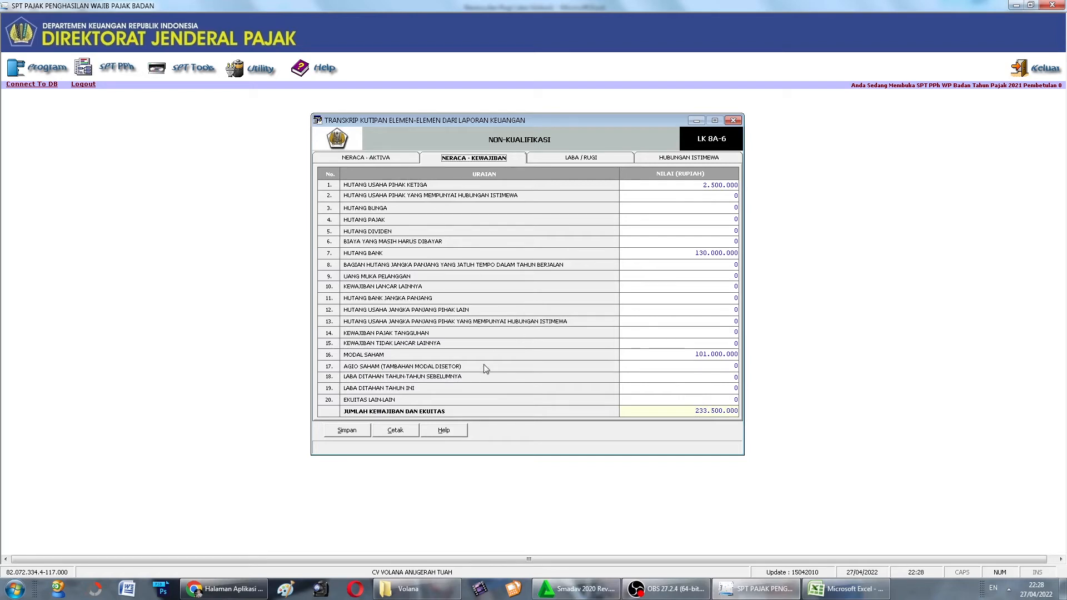
pyautogui.click(587, 161)
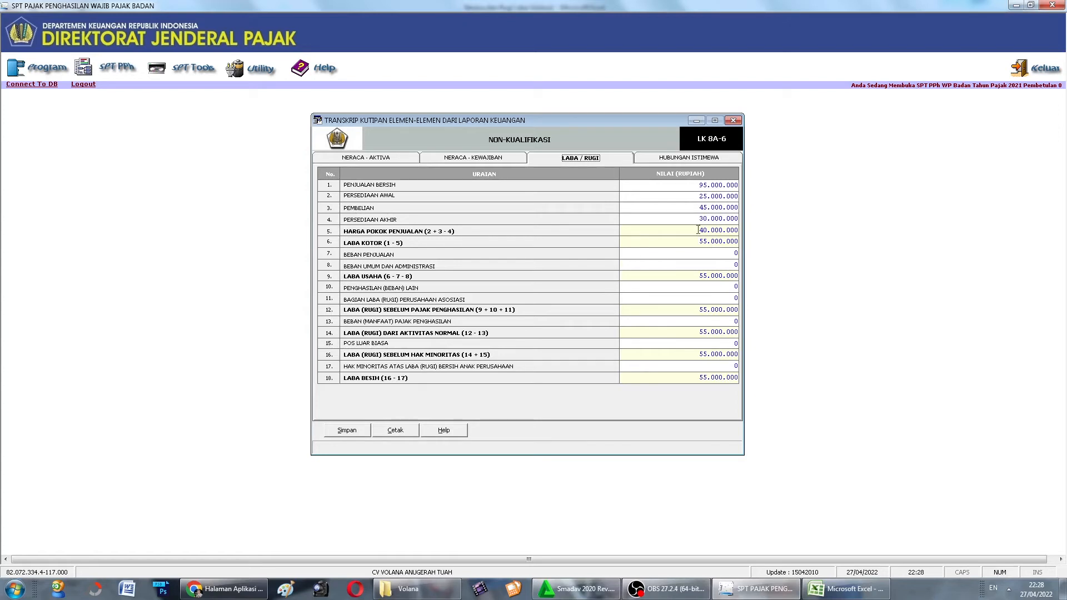
pyautogui.click(668, 160)
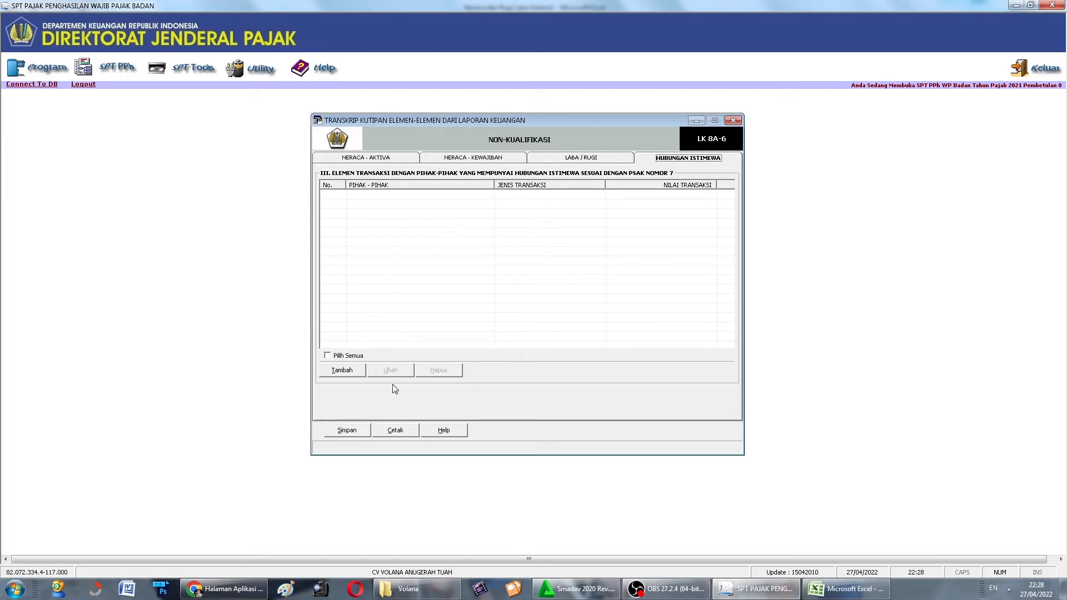
# - Close the transcript, check the Daftar SSP payment list showing total 0, then exit it
pyautogui.click(734, 121)
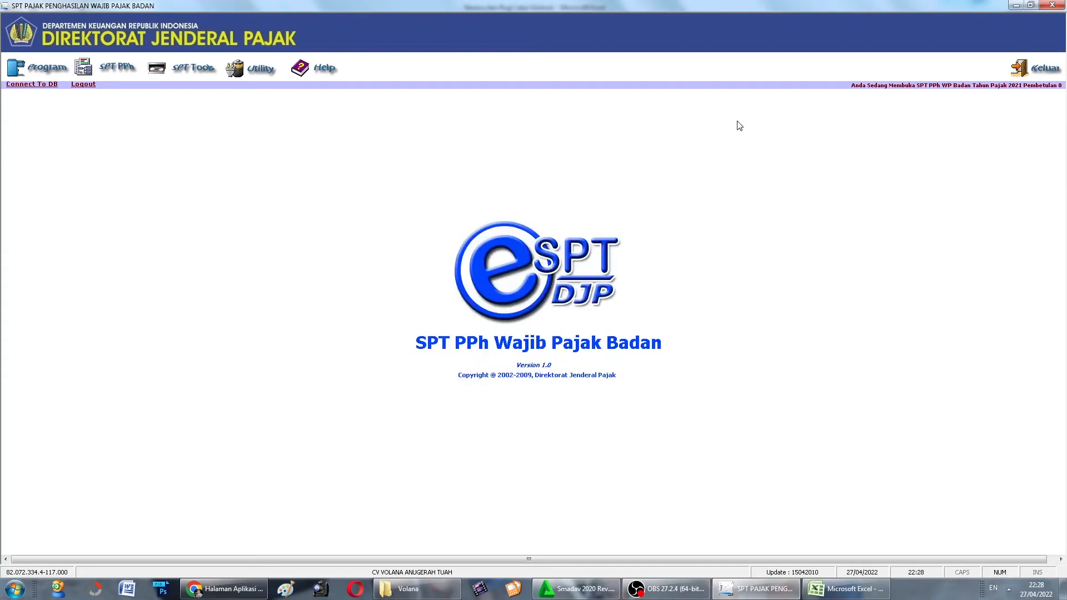
pyautogui.click(116, 68)
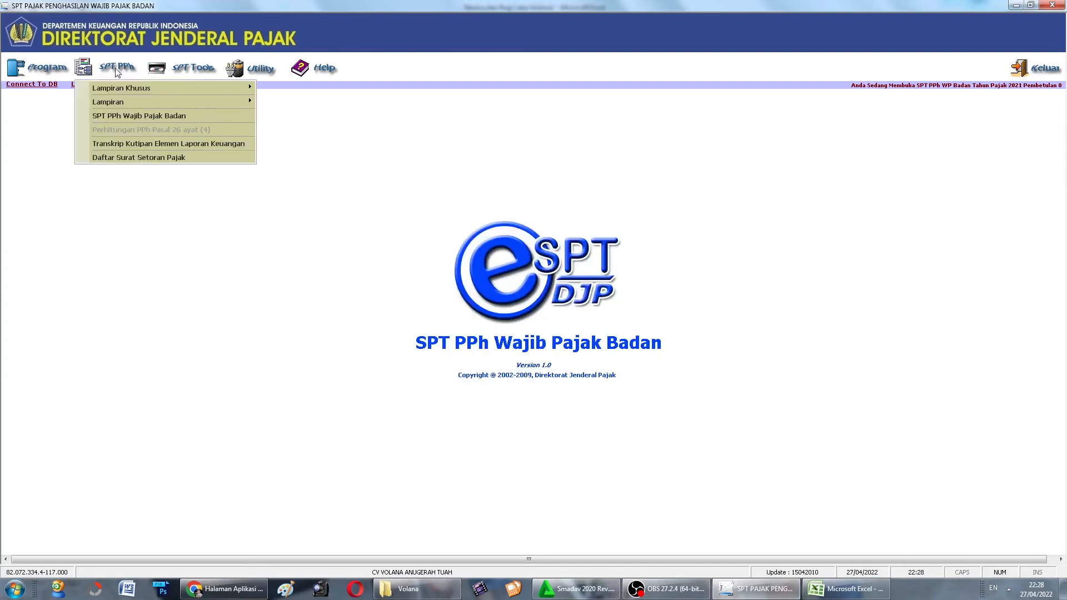
pyautogui.click(139, 158)
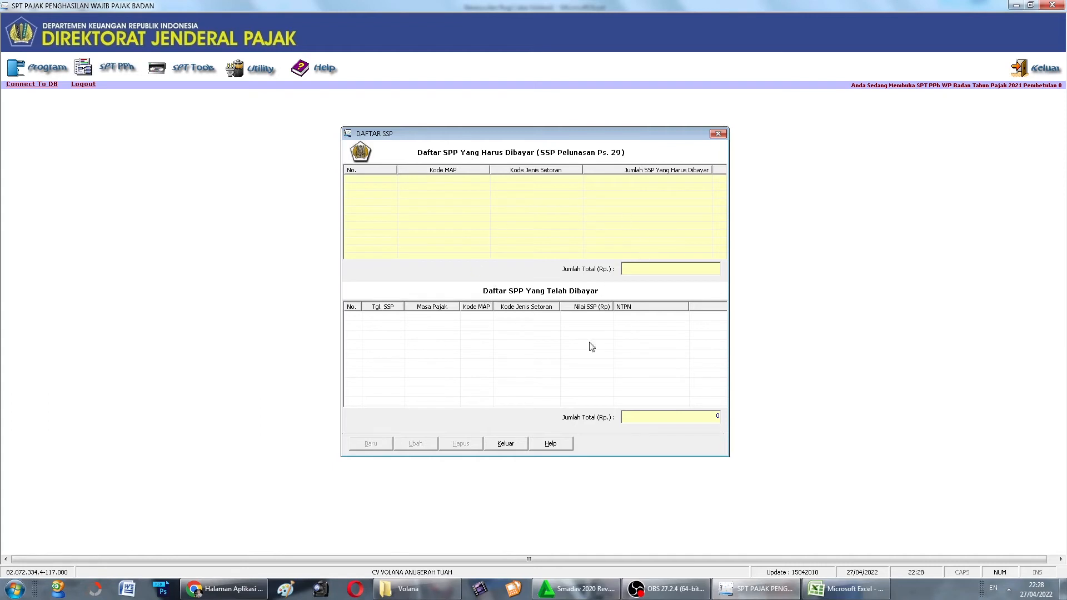
pyautogui.click(516, 445)
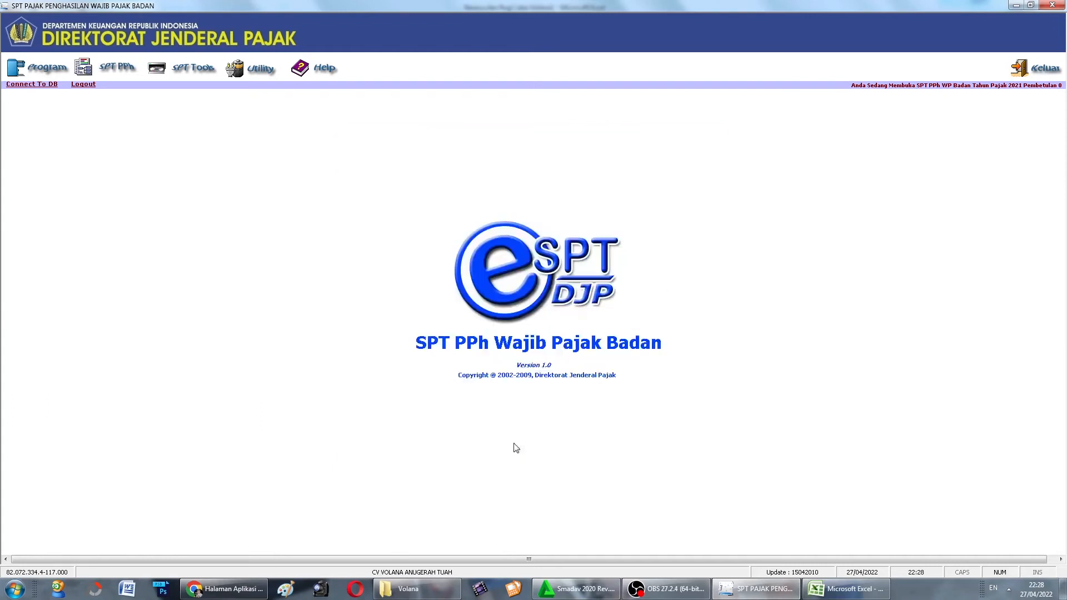
pyautogui.click(190, 69)
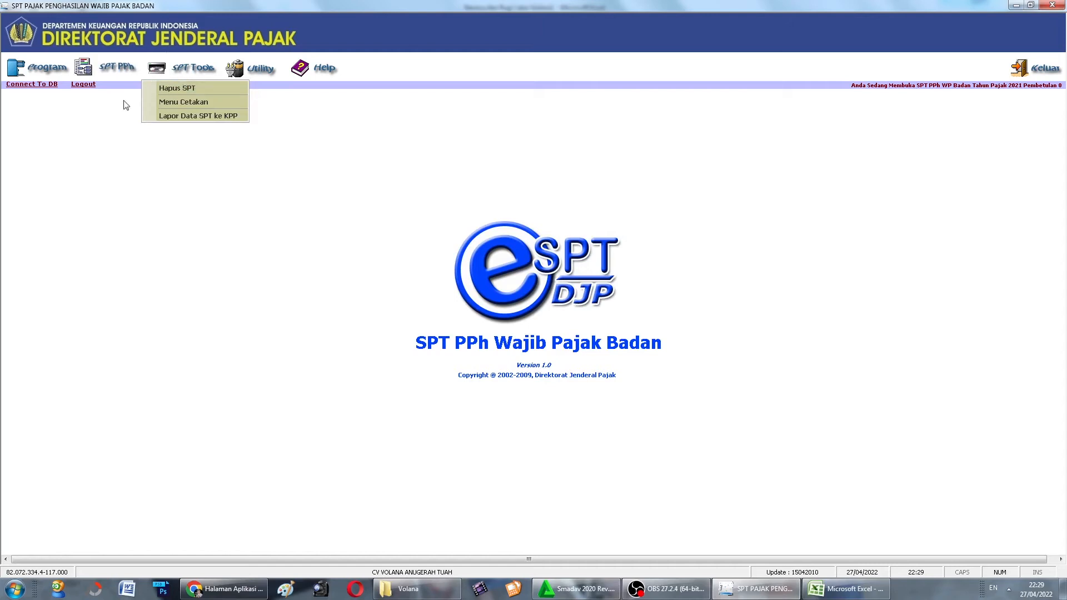
pyautogui.click(122, 88)
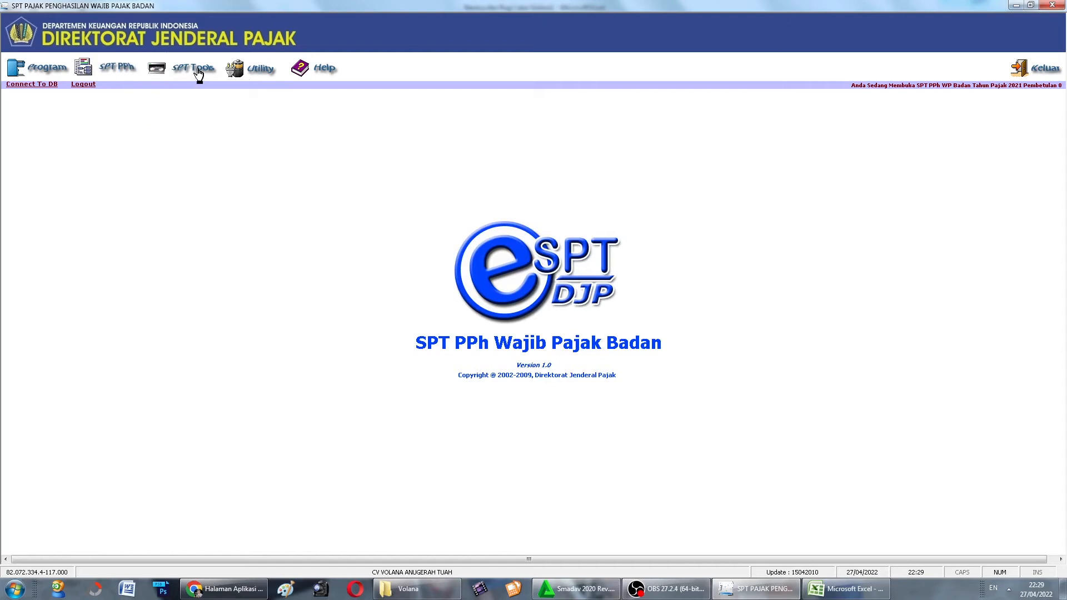
pyautogui.click(198, 74)
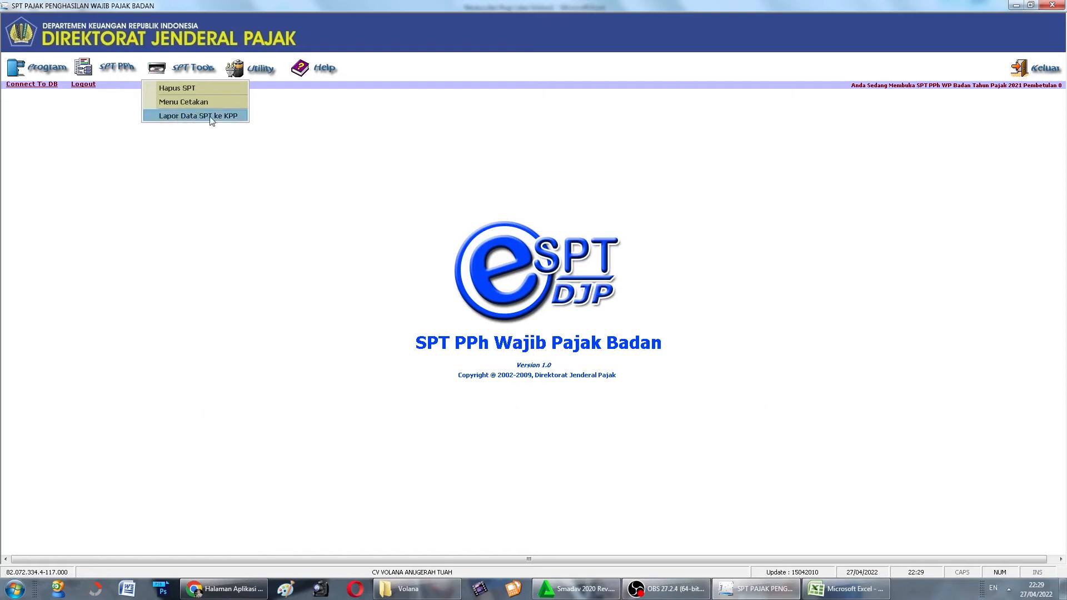
pyautogui.click(219, 147)
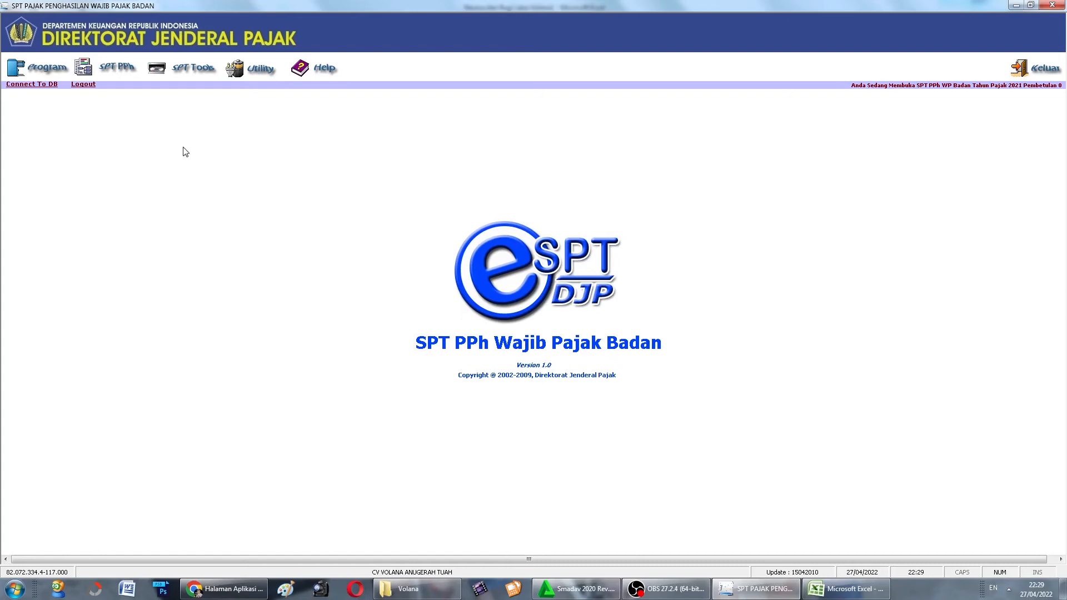
# - Browse C: > Program Files (x86) > DJP > eSPT 1771 2010 and run espt pph 1771 2010 v1.2
pyautogui.click(422, 592)
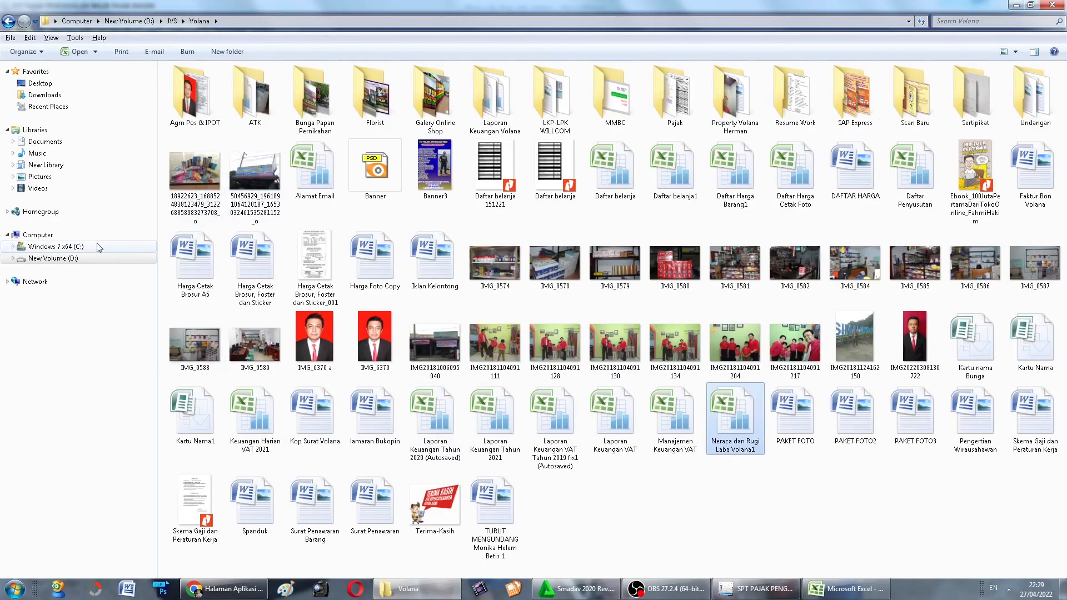
pyautogui.click(74, 250)
pyautogui.doubleClick(561, 121)
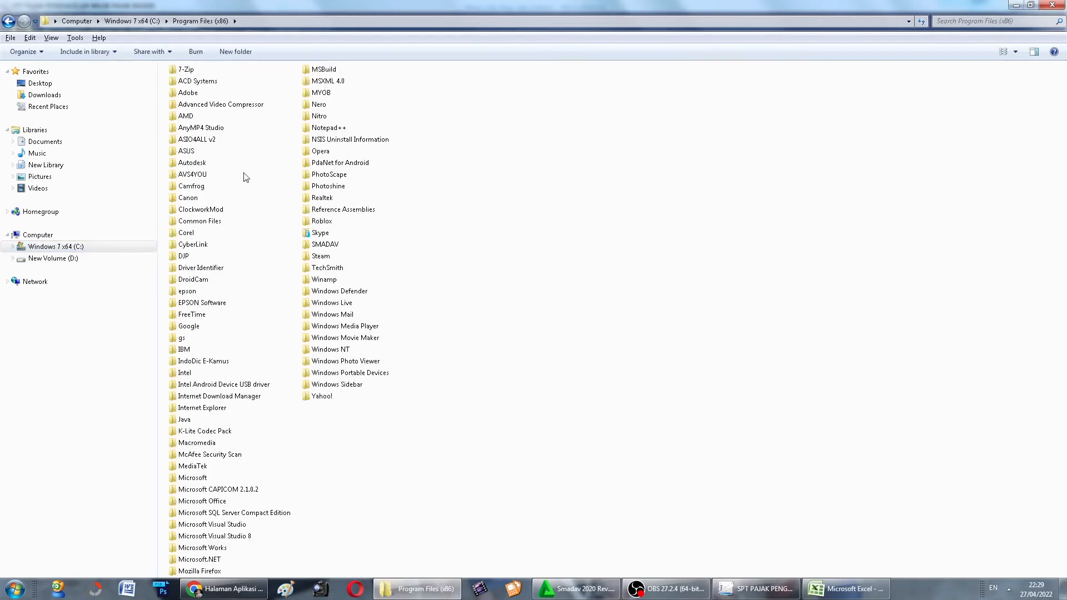
pyautogui.doubleClick(184, 257)
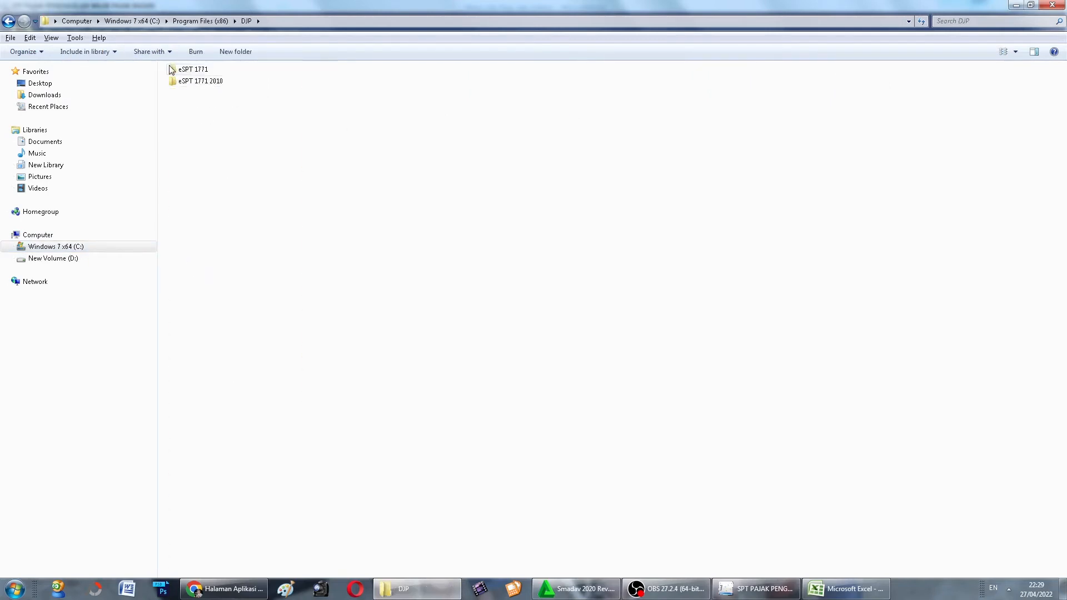
pyautogui.doubleClick(212, 85)
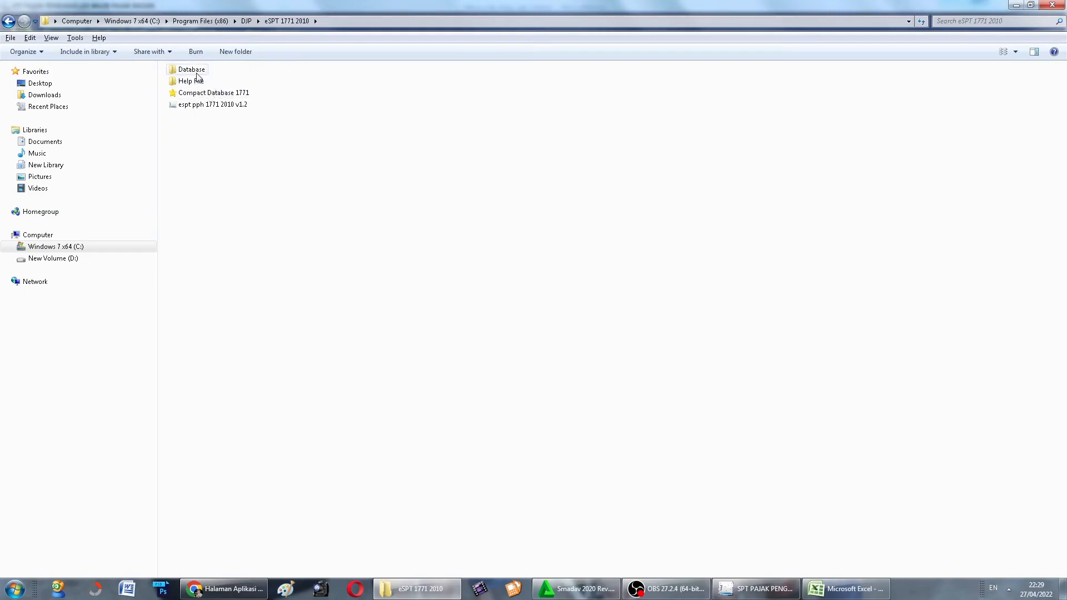
pyautogui.doubleClick(201, 107)
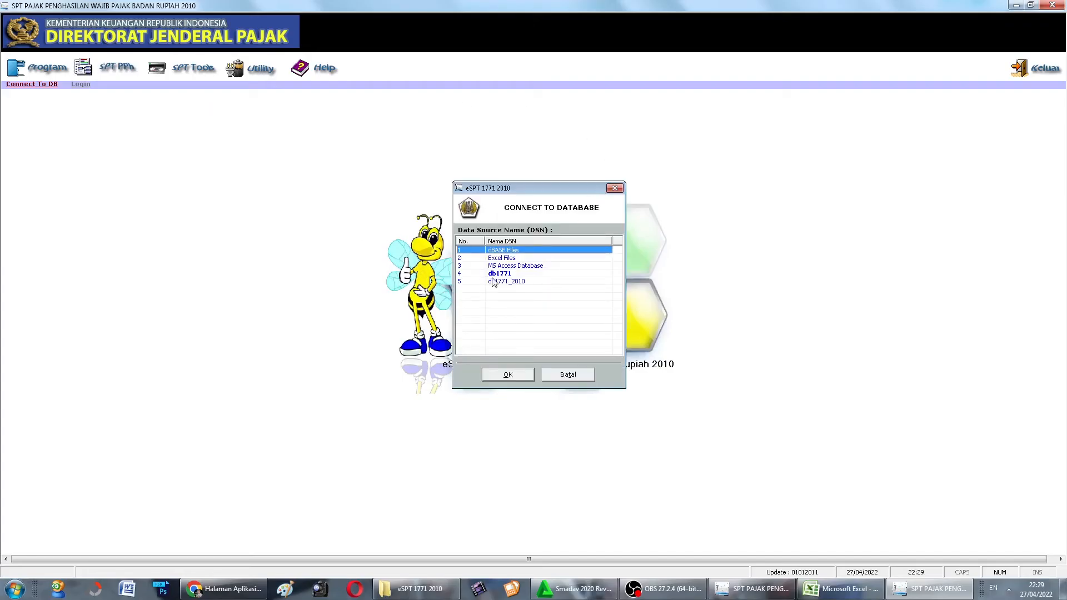
# - Connect to the db1771 database and log in with the administrator account
pyautogui.click(501, 274)
pyautogui.click(508, 374)
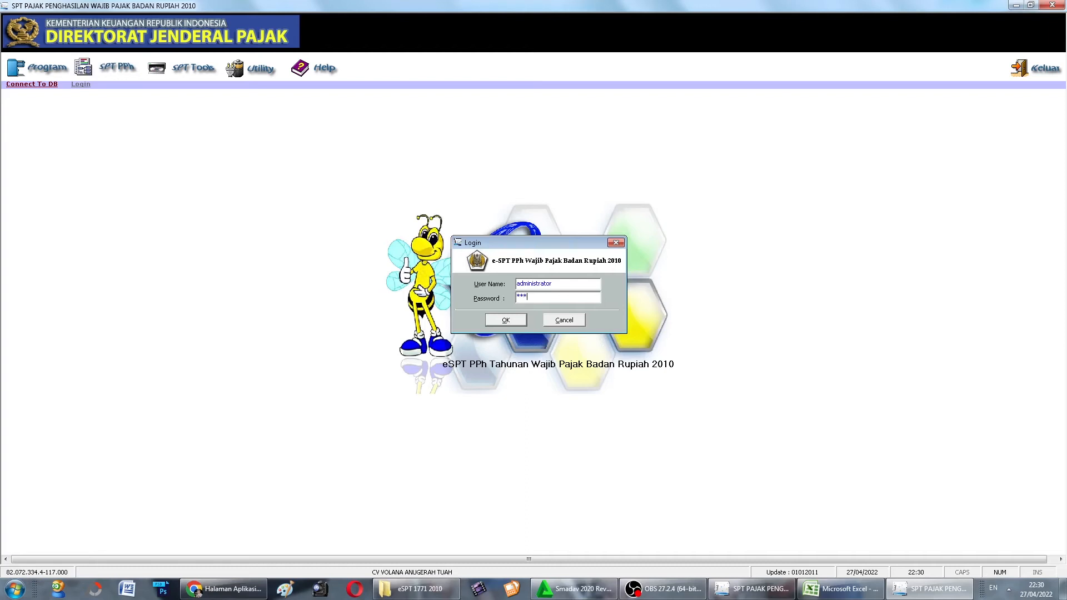
pyautogui.click(506, 320)
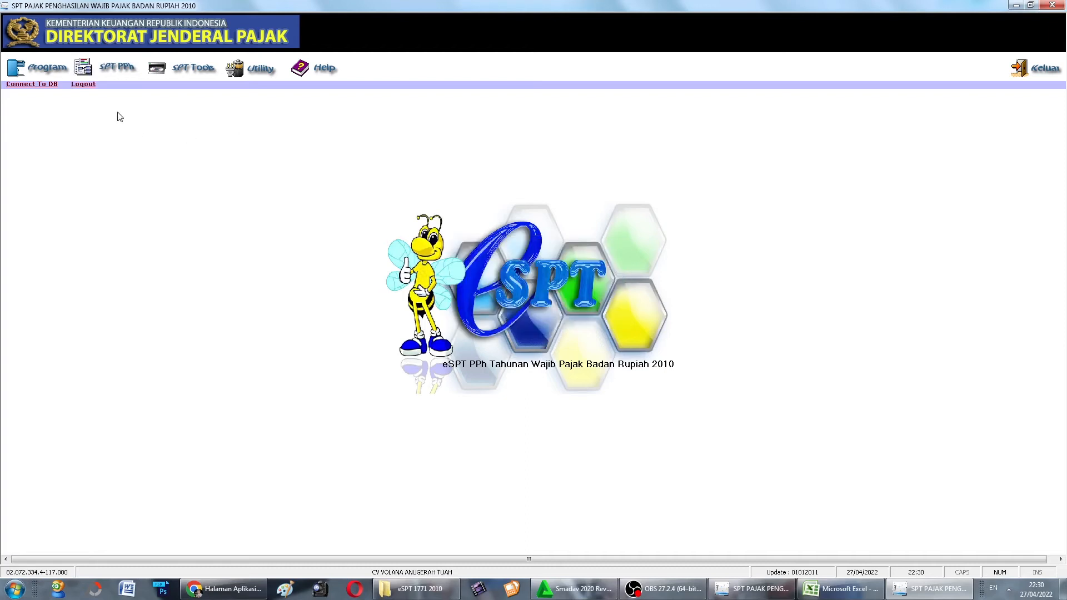
# - Start creating a new SPT twice, then cancel each time without saving it
pyautogui.click(43, 73)
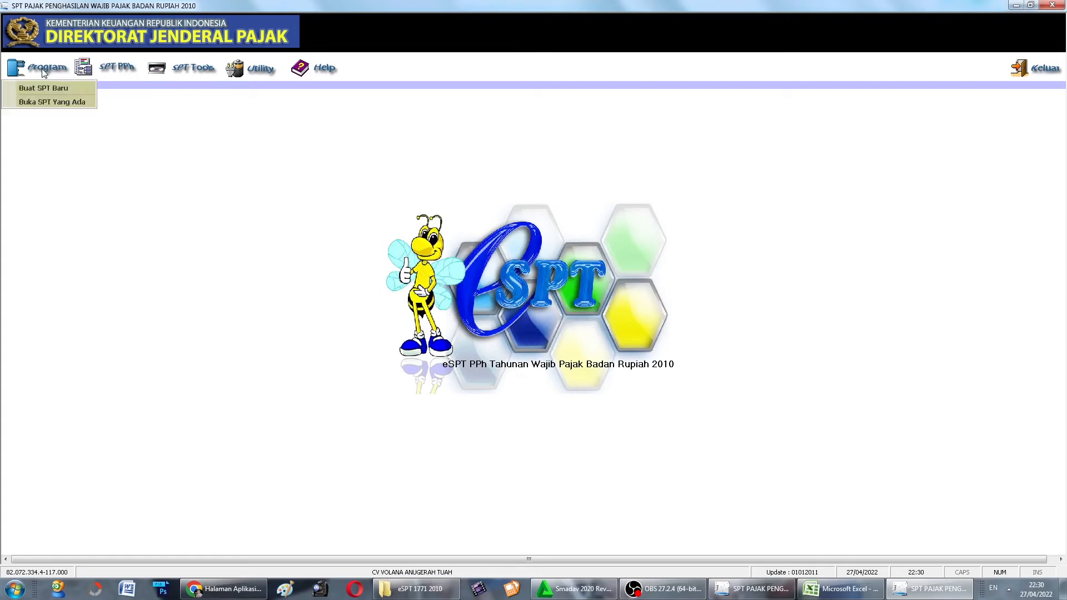
pyautogui.click(56, 91)
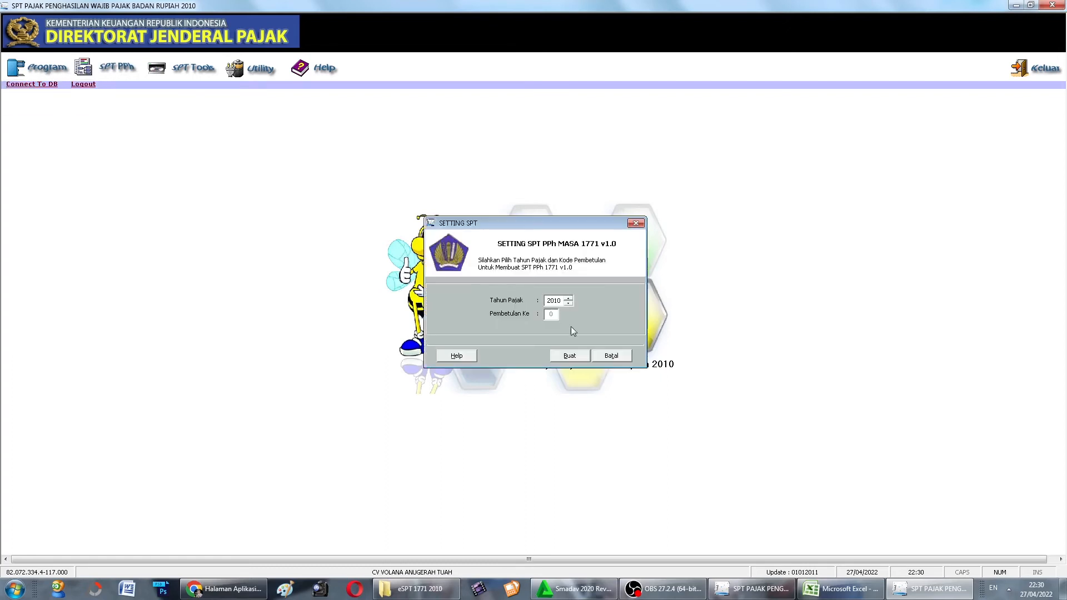
pyautogui.click(570, 299)
pyautogui.click(568, 299)
pyautogui.click(569, 299)
pyautogui.click(611, 360)
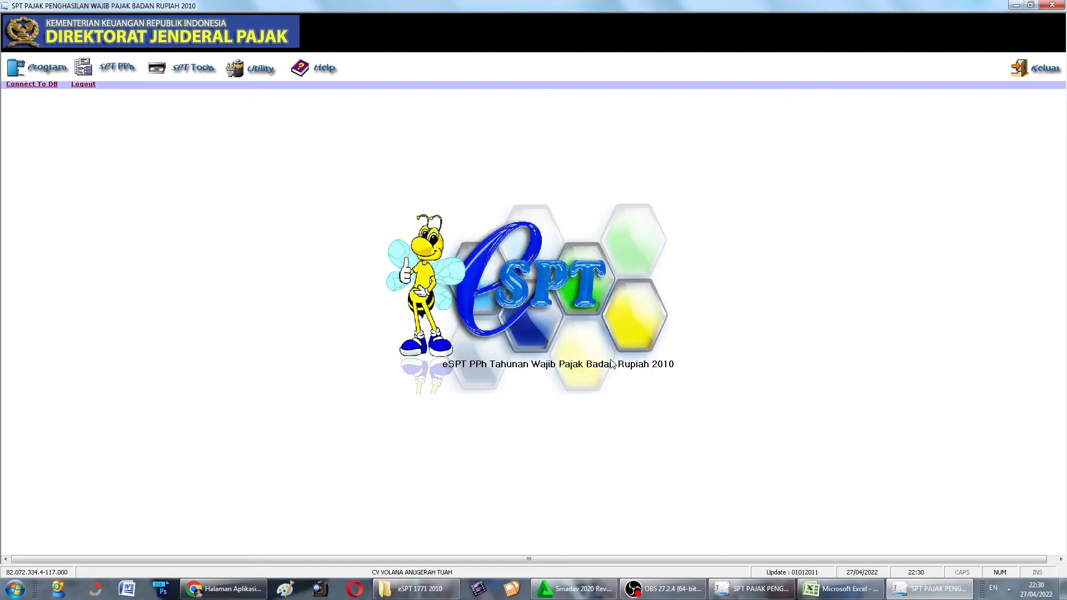
pyautogui.click(38, 72)
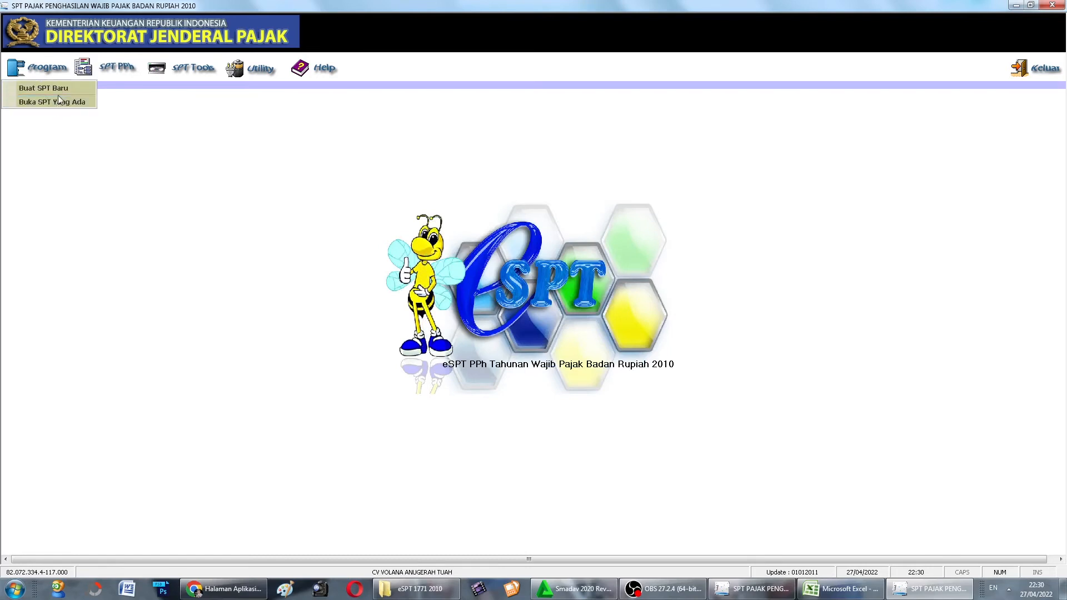
pyautogui.click(55, 89)
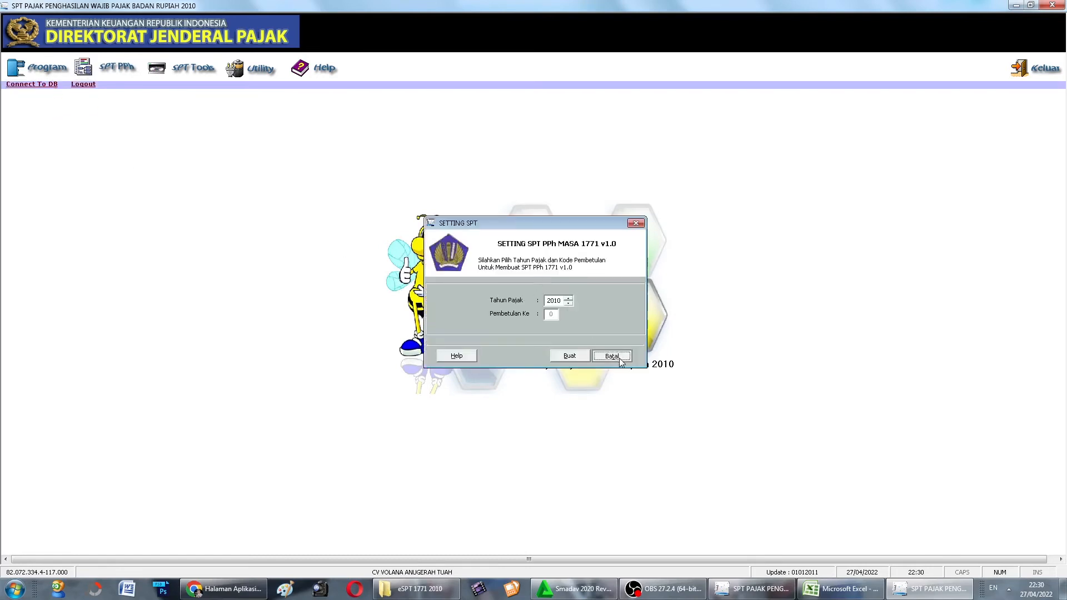
pyautogui.click(618, 357)
# - Open the existing 2021 SPT (Pembetulan 0) for editing again
pyautogui.click(37, 72)
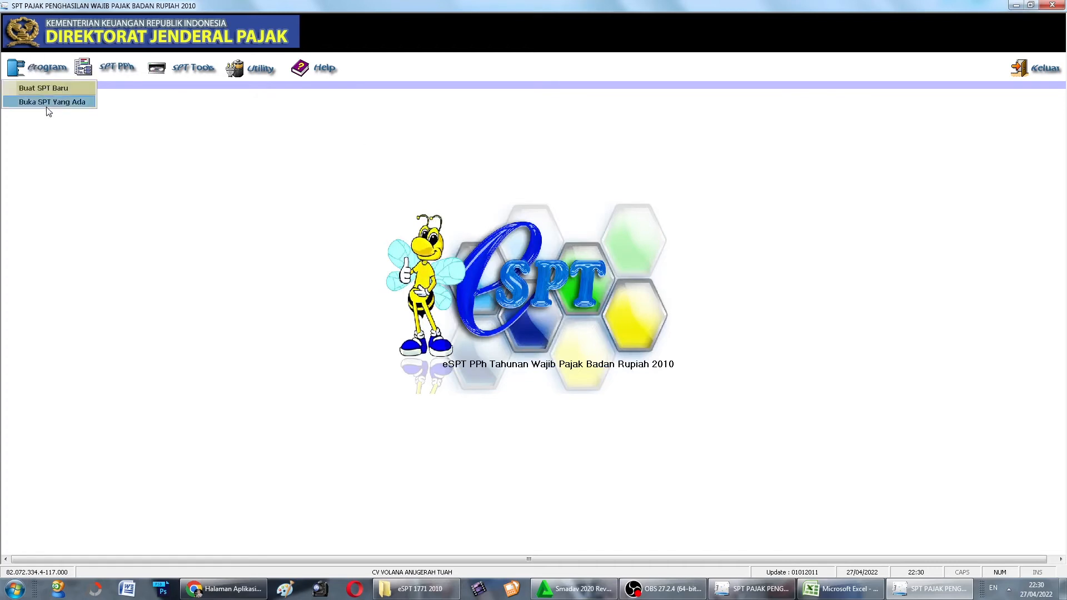
pyautogui.click(48, 106)
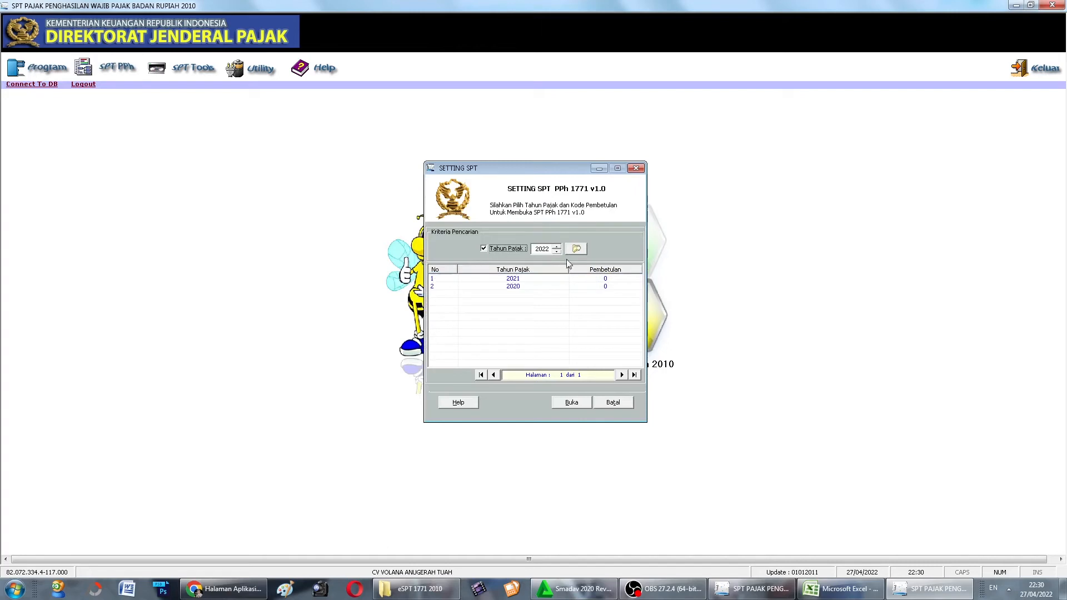
pyautogui.click(555, 253)
pyautogui.click(518, 280)
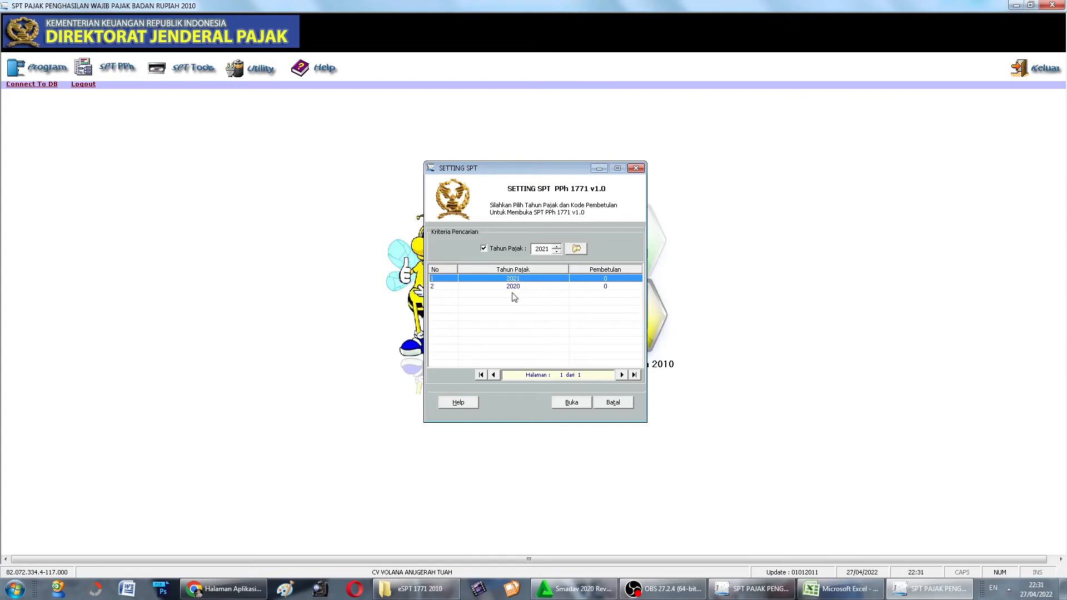
pyautogui.click(586, 407)
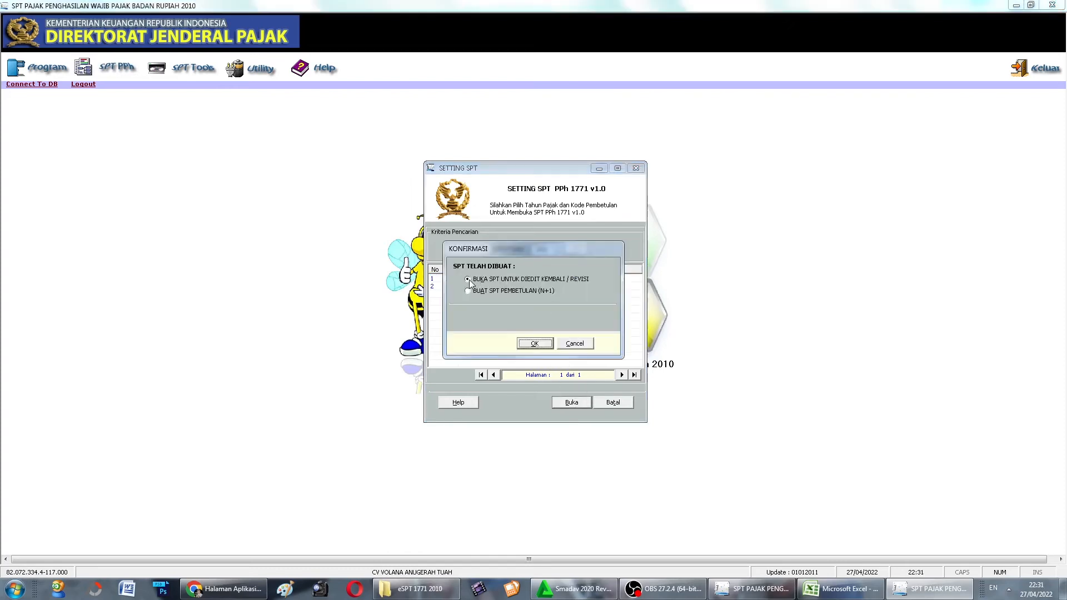
pyautogui.click(536, 344)
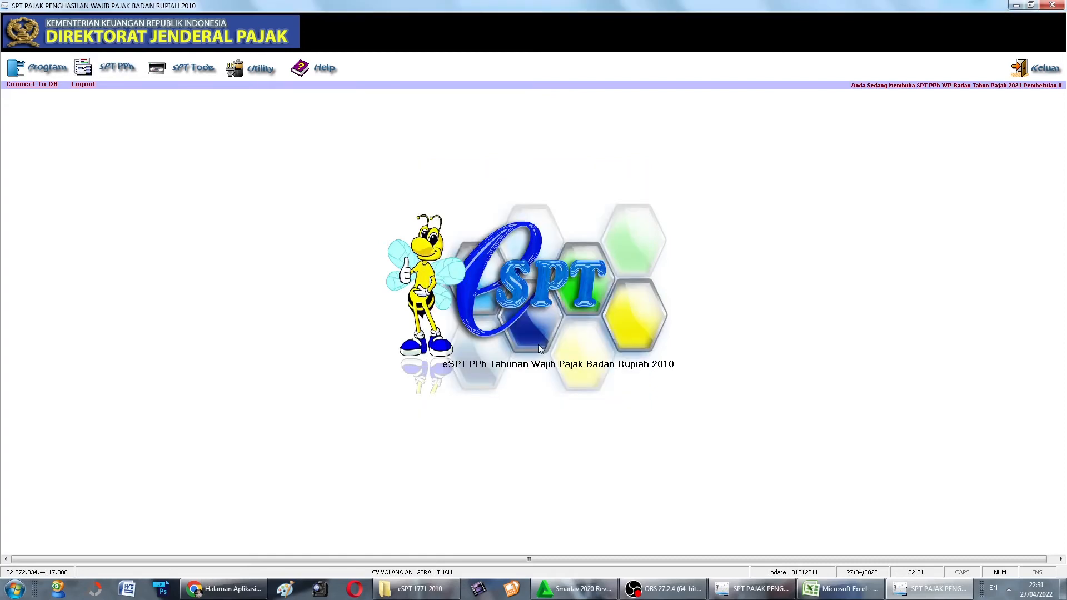
# - Look through the SPT forms and attachments menu without choosing anything
pyautogui.click(113, 71)
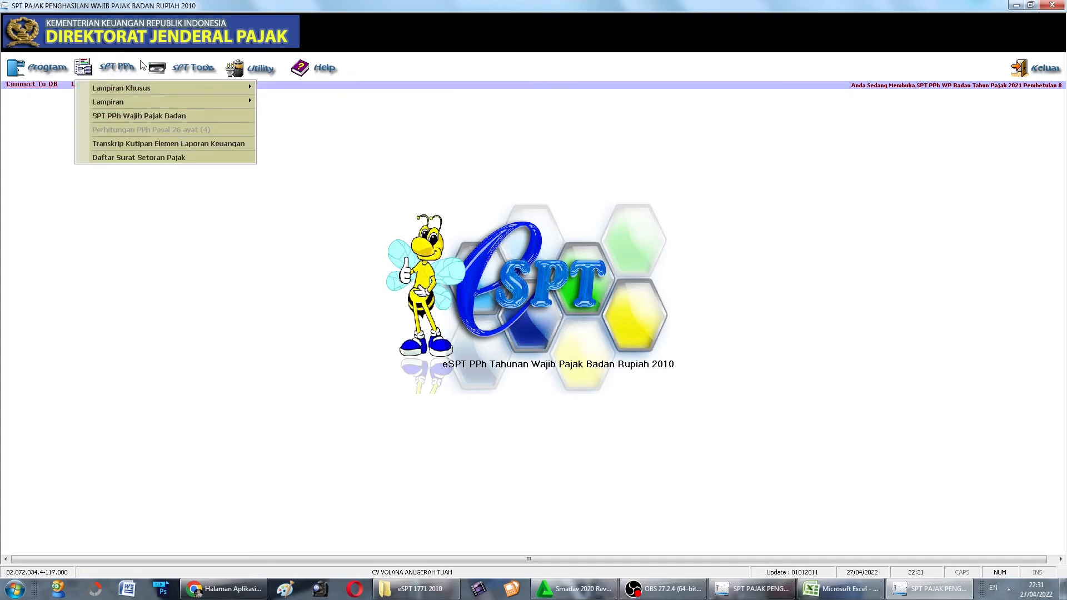
pyautogui.moveTo(218, 90)
pyautogui.click(179, 256)
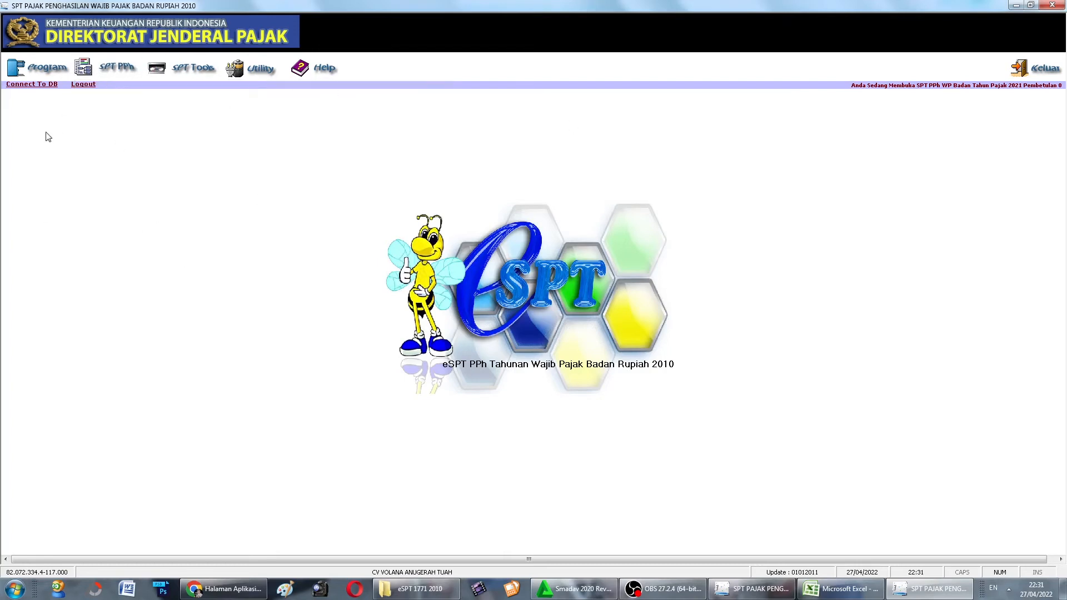
pyautogui.click(118, 69)
pyautogui.moveTo(232, 105)
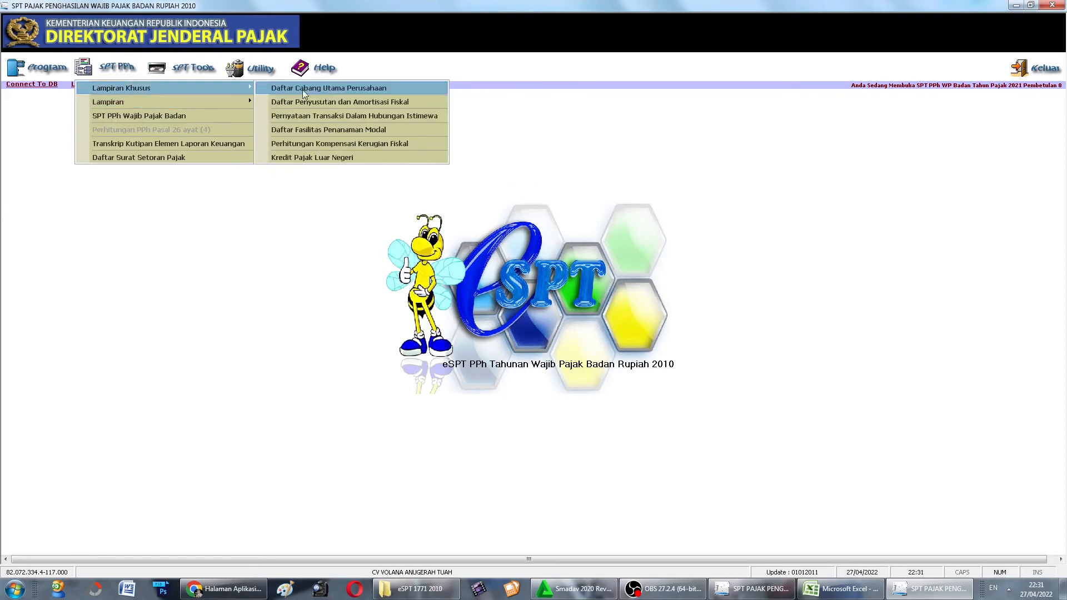
pyautogui.click(214, 213)
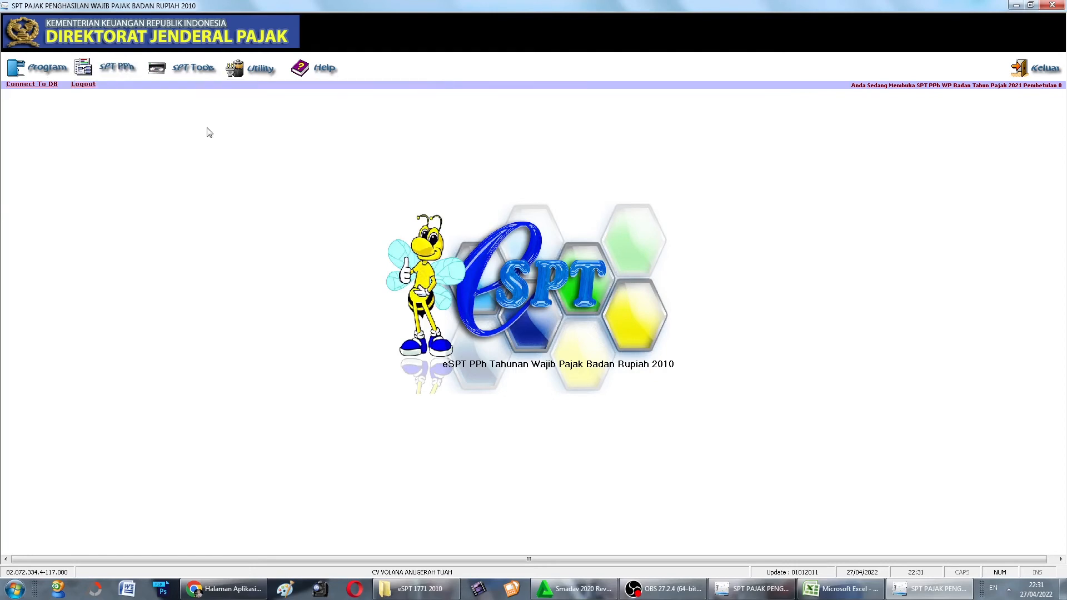
# - Choose Lapor Data SPT ke KPP from the SPT Tools menu
pyautogui.click(193, 73)
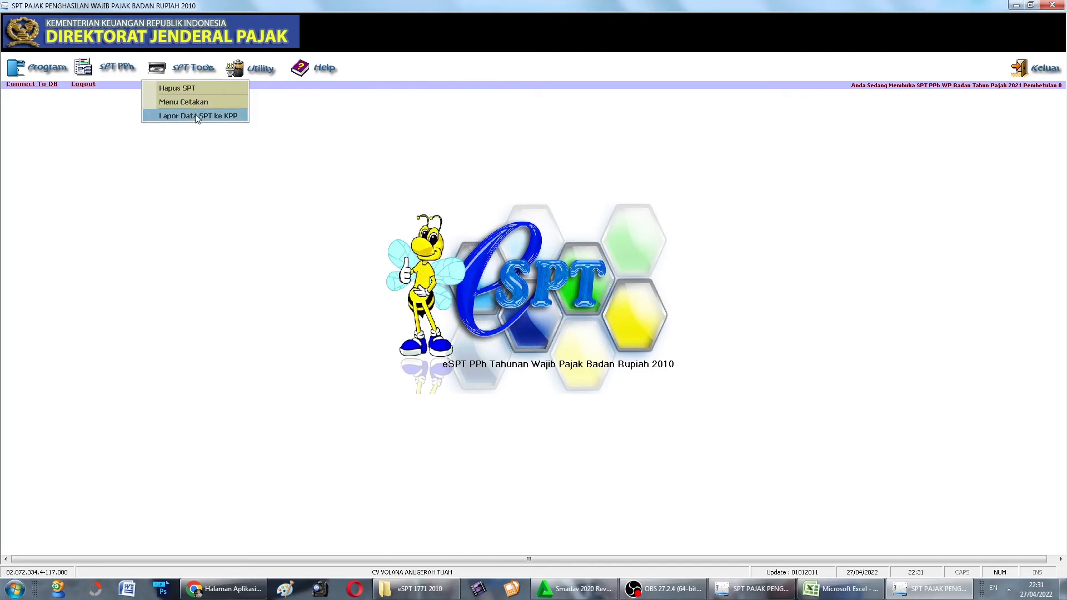
pyautogui.click(178, 166)
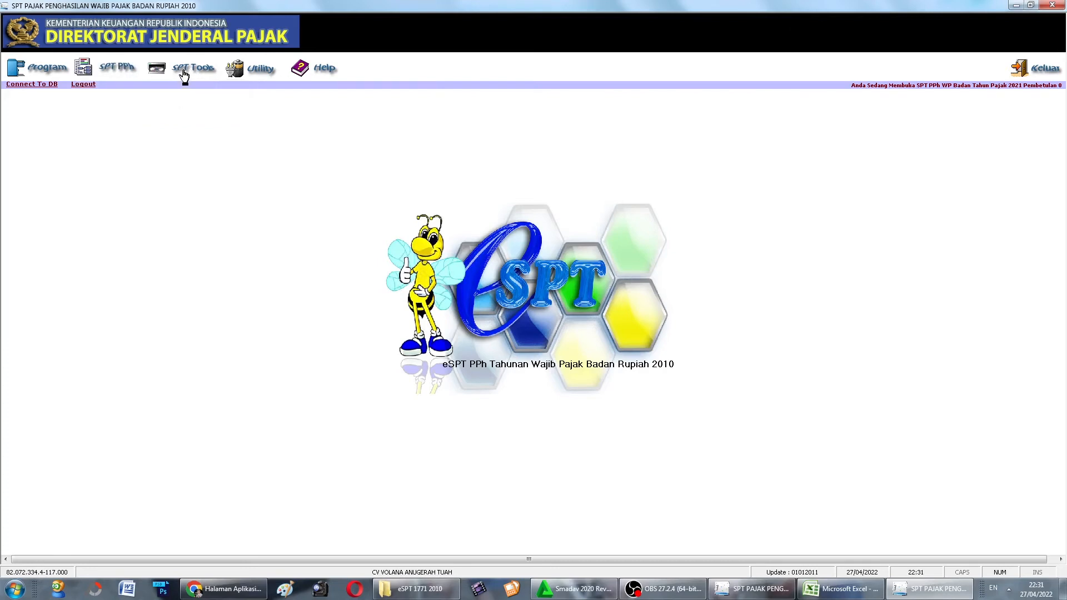
pyautogui.click(183, 70)
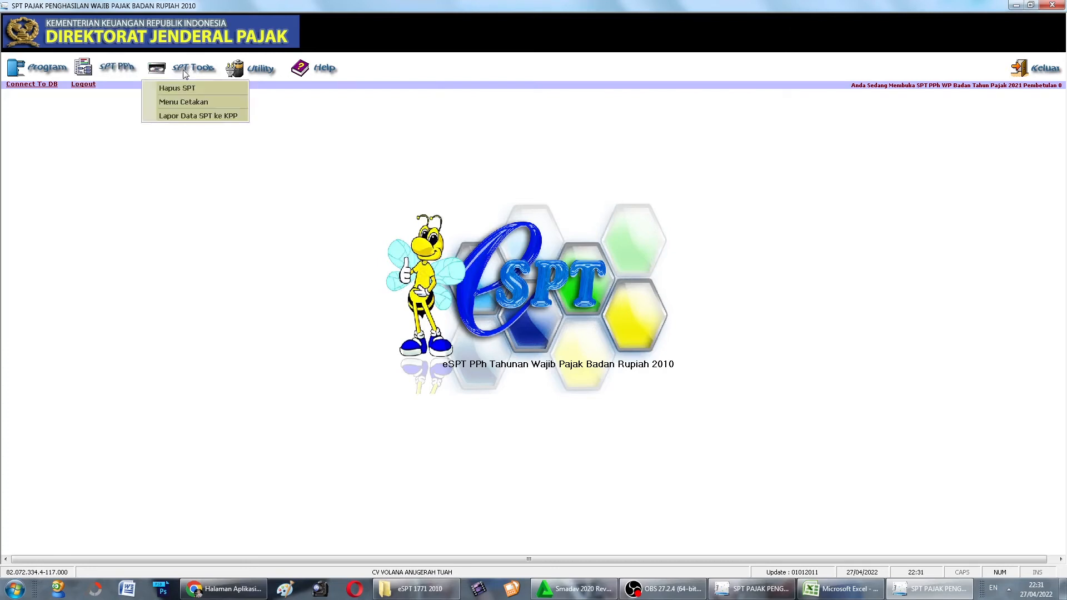
pyautogui.click(199, 117)
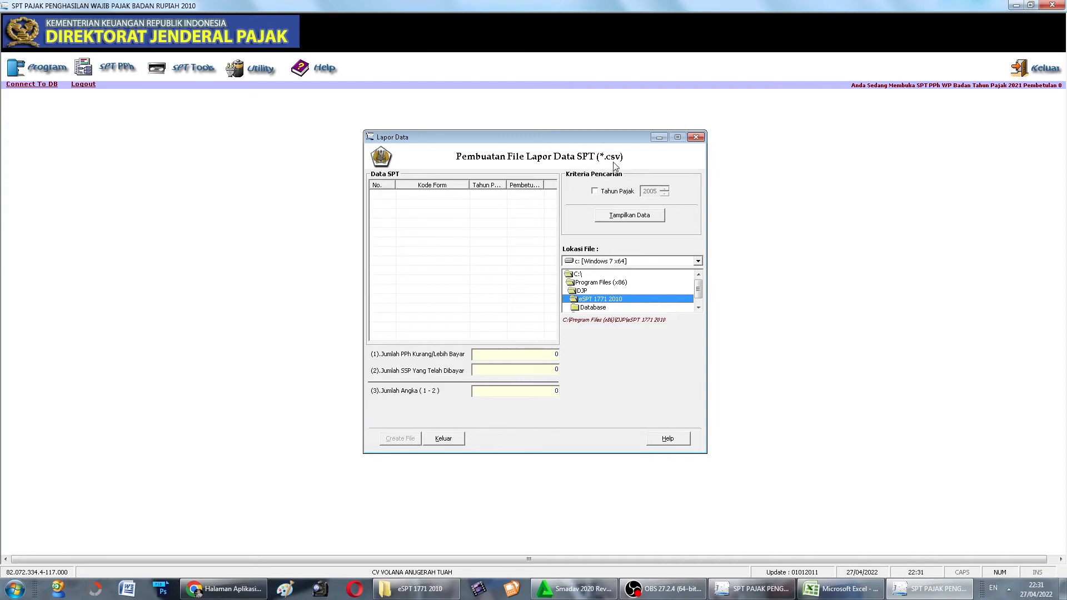
# - Filter by tax year 2021, list the returns, and check the 2021 F113214 return
pyautogui.click(598, 192)
pyautogui.click(664, 194)
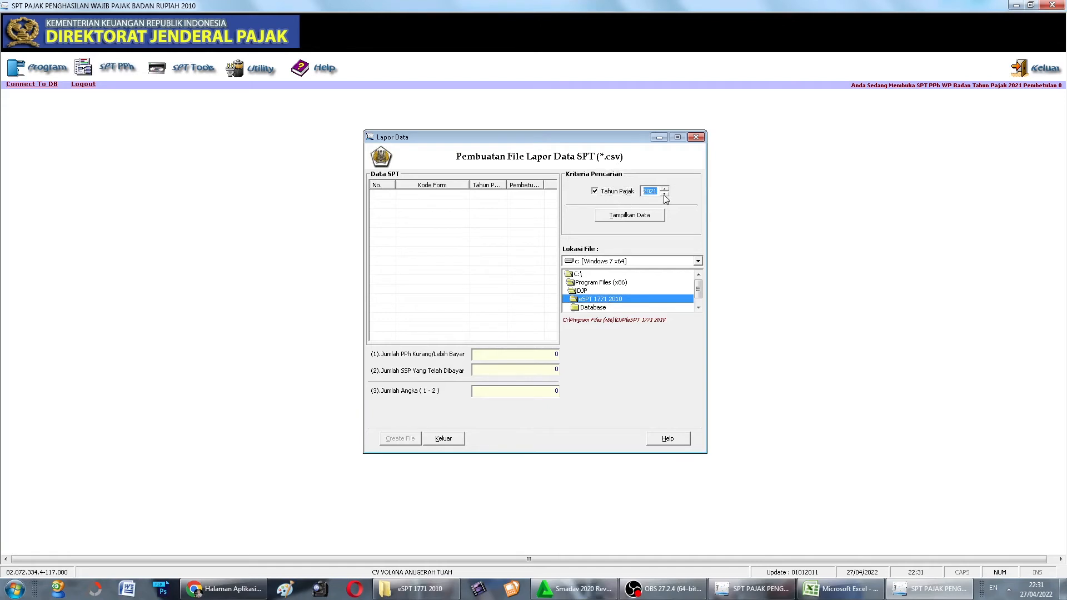
pyautogui.click(648, 219)
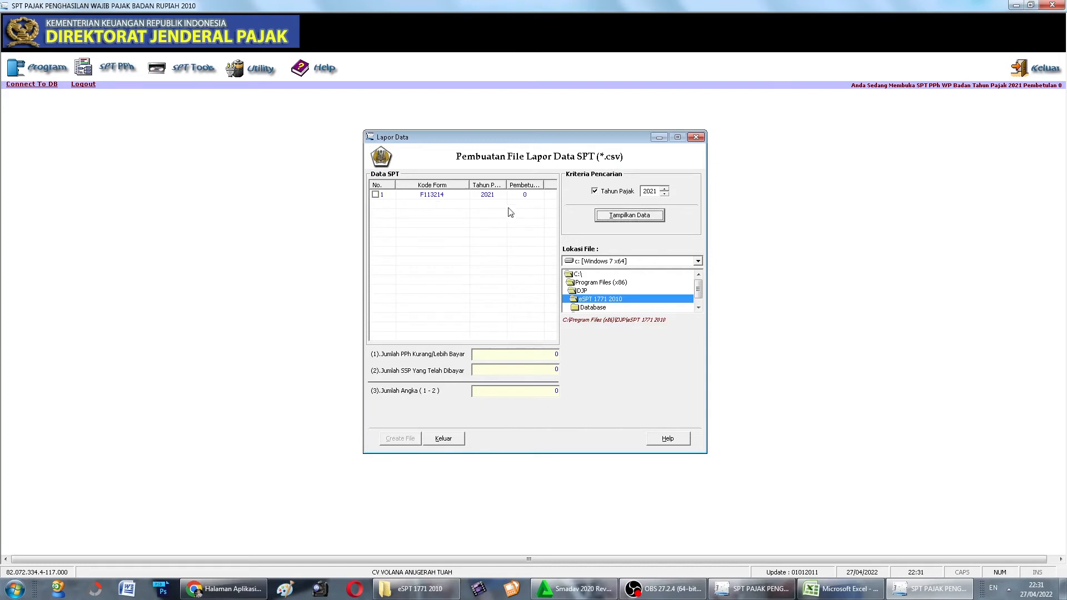
pyautogui.click(428, 197)
pyautogui.click(428, 198)
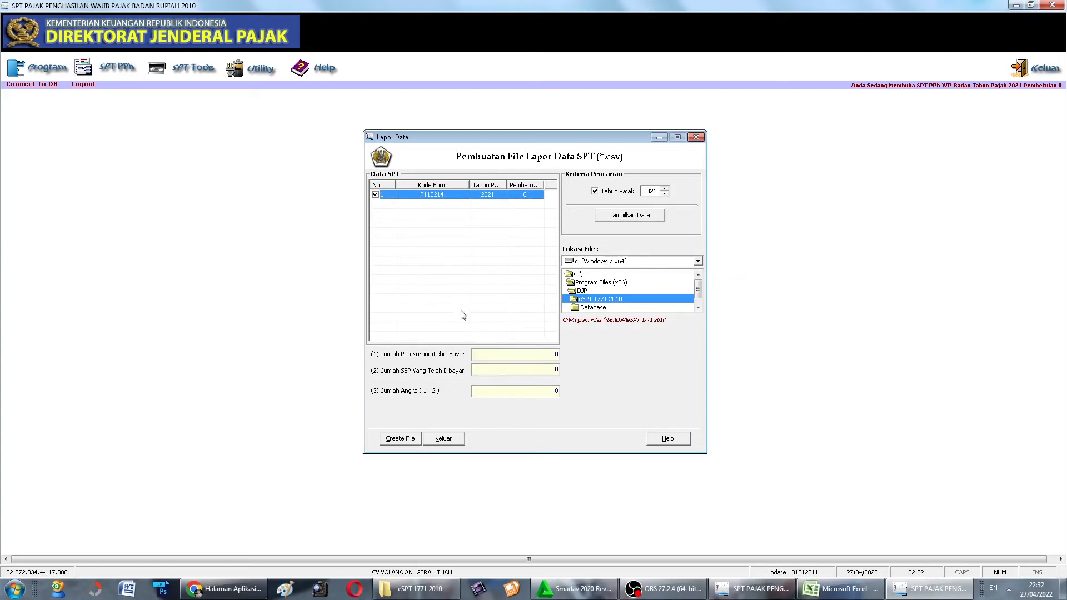
# - Set the save location to C:\Program Files (x86)\DJP\eSPT 1771 2010\Database
pyautogui.click(698, 261)
pyautogui.click(623, 282)
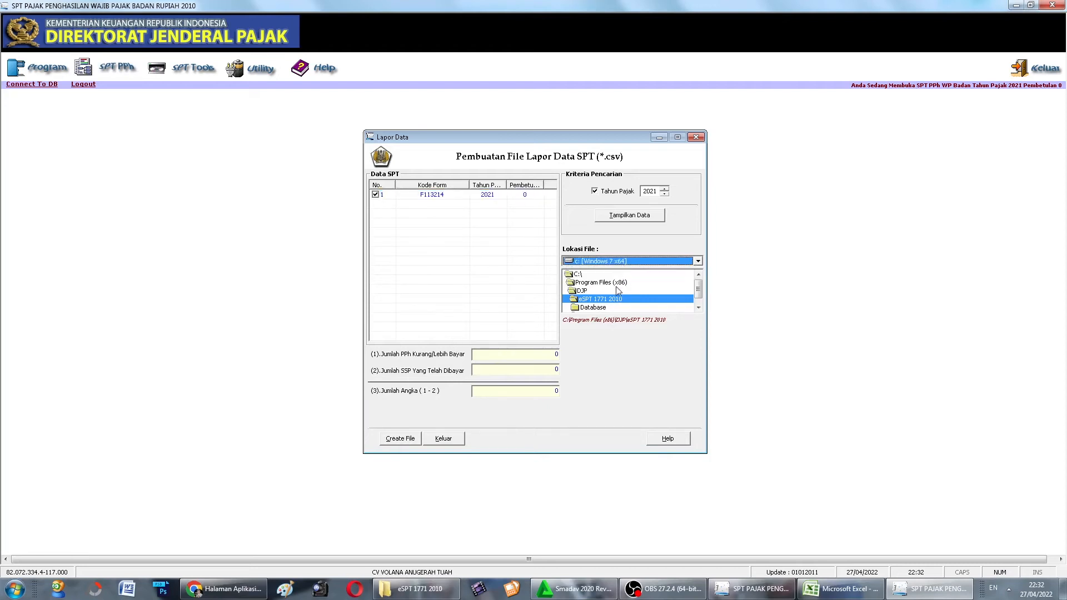
pyautogui.doubleClick(600, 284)
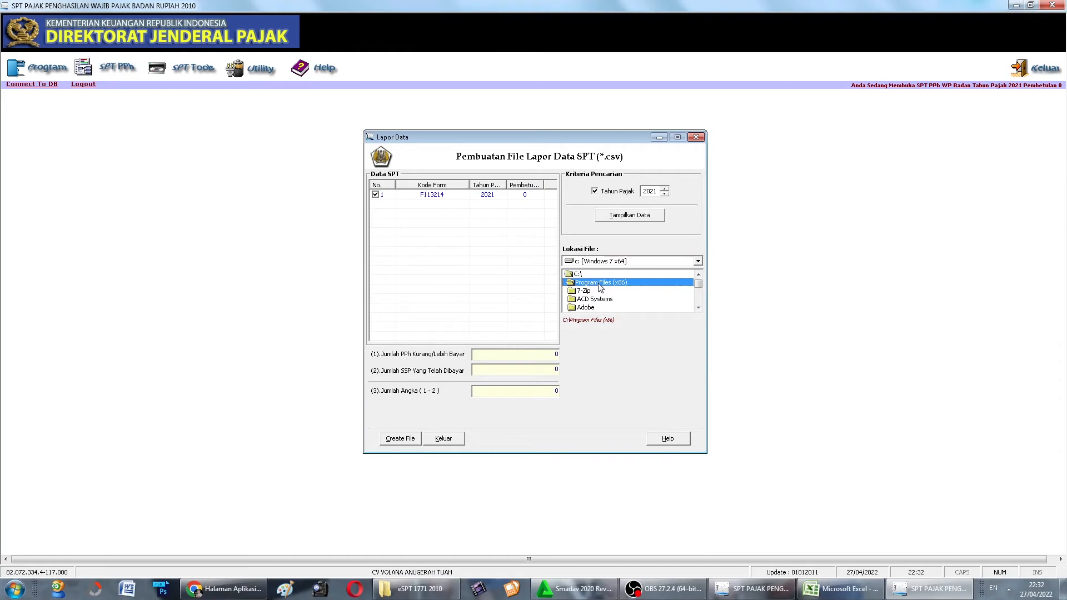
pyautogui.click(631, 299)
pyautogui.scroll(-3, 634, 300)
pyautogui.scroll(-3, 636, 303)
pyautogui.doubleClick(585, 299)
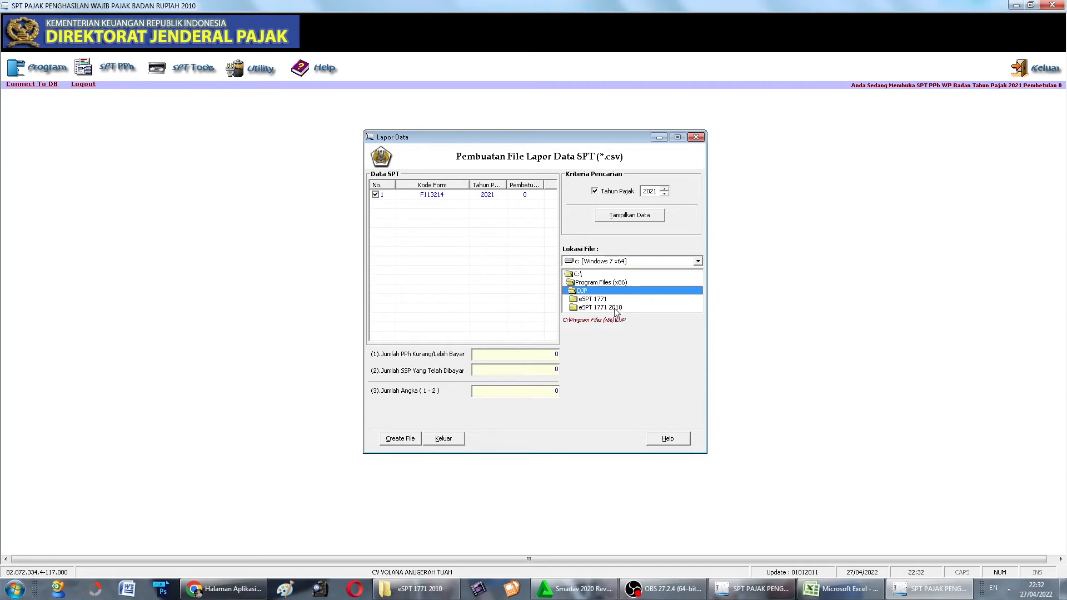
pyautogui.doubleClick(615, 309)
pyautogui.doubleClick(598, 309)
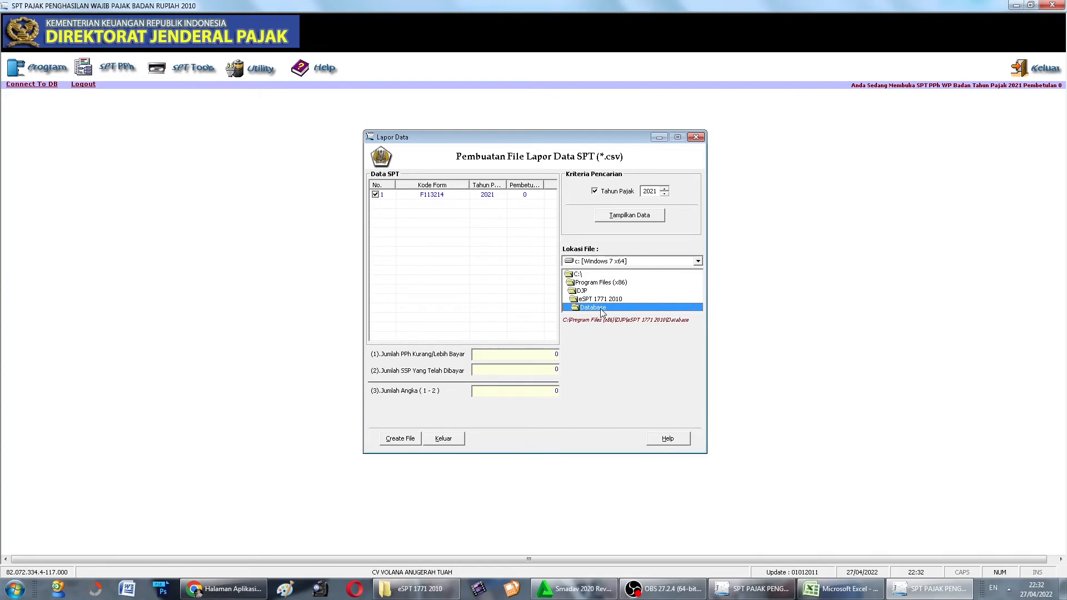
# - Create the CSV report file, acknowledge the confirmation, and exit the window
pyautogui.click(402, 442)
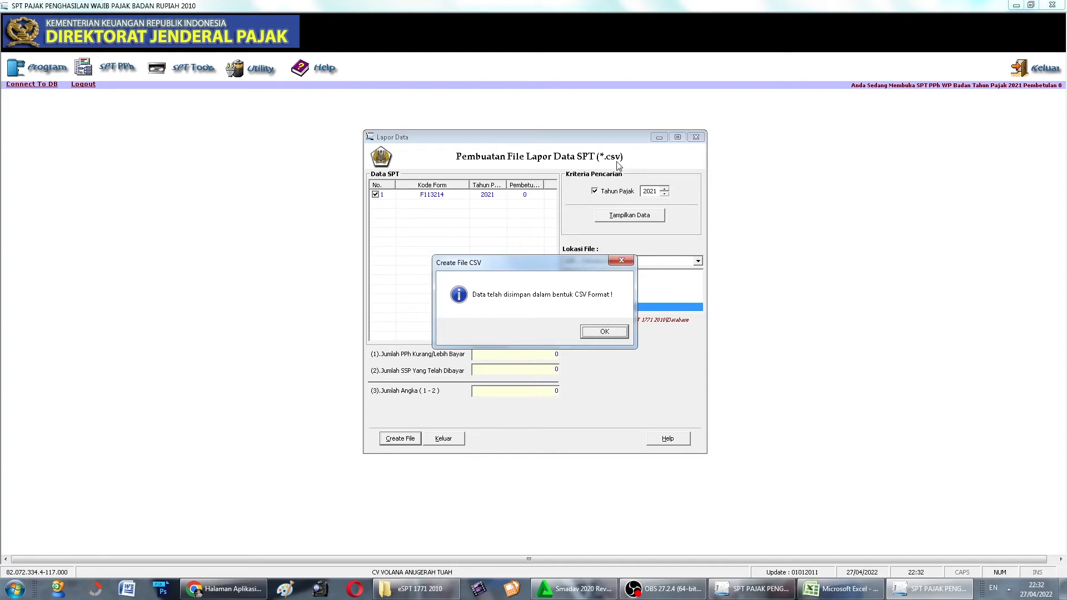
pyautogui.click(605, 334)
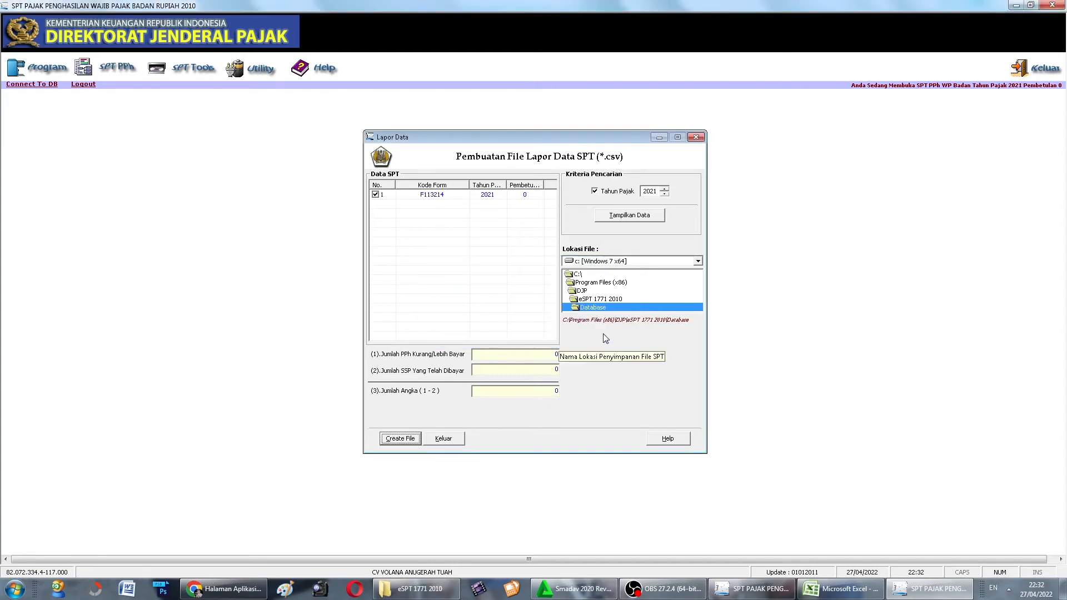
pyautogui.click(452, 444)
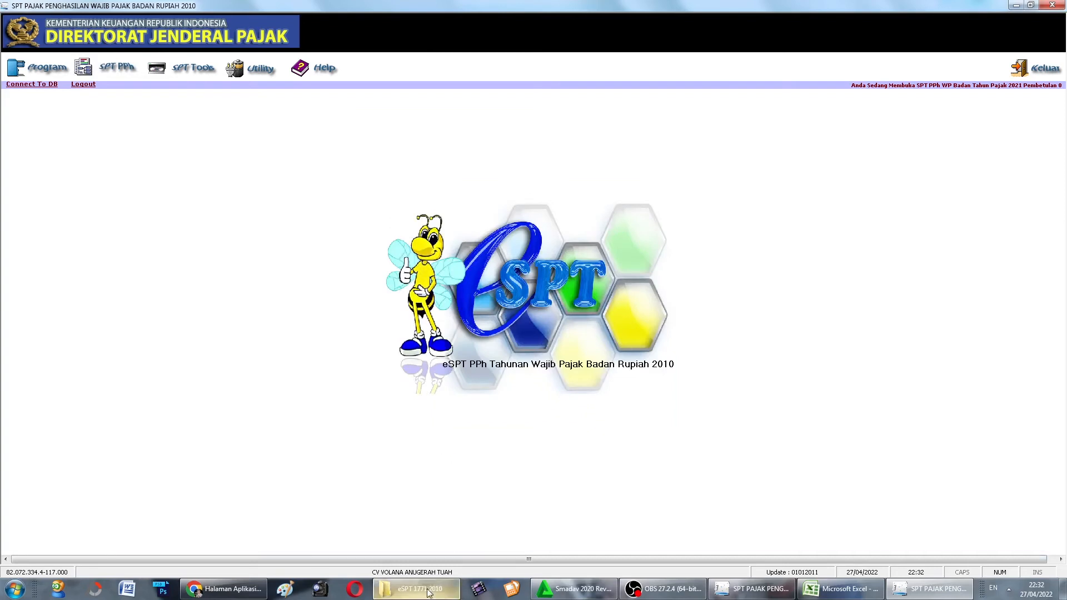
# - Navigate Explorer to C:\Program Files (x86)\DJP\eSPT 1771 2010\Database
pyautogui.moveTo(423, 596)
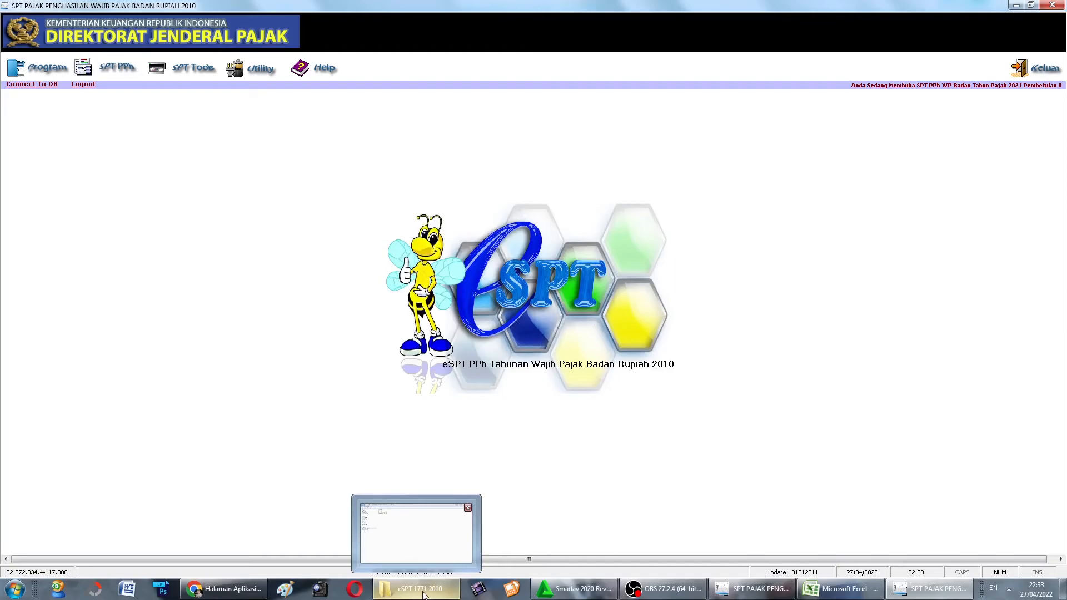
pyautogui.click(424, 591)
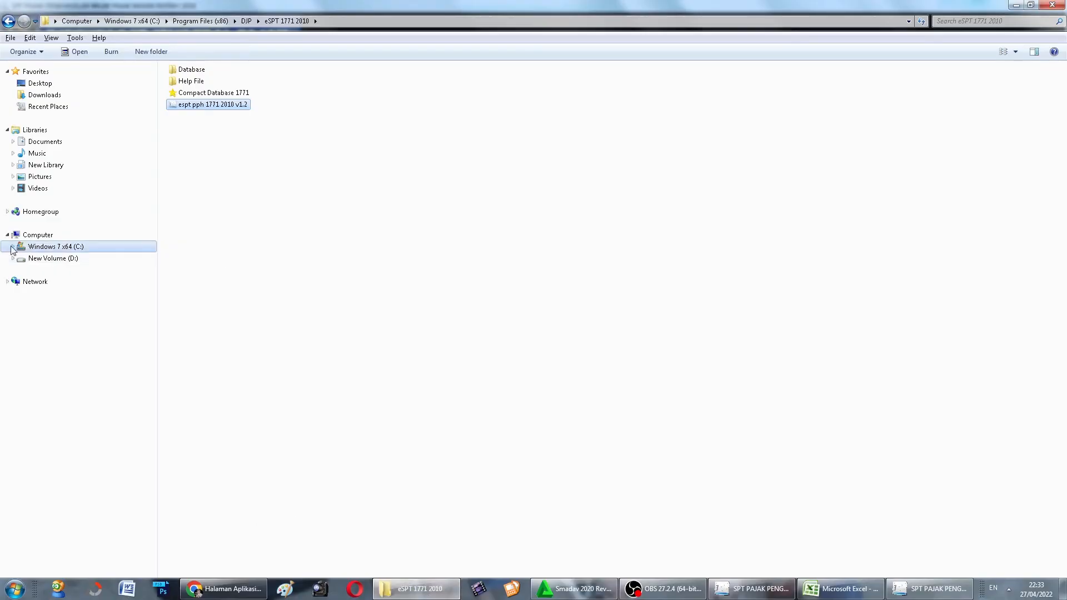
pyautogui.click(72, 250)
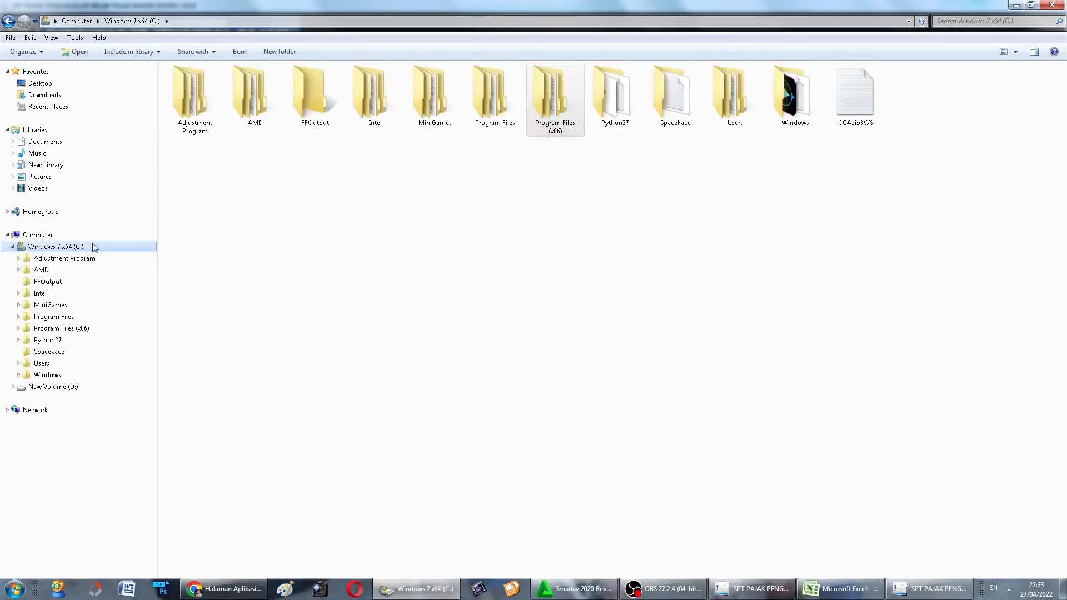
pyautogui.doubleClick(553, 126)
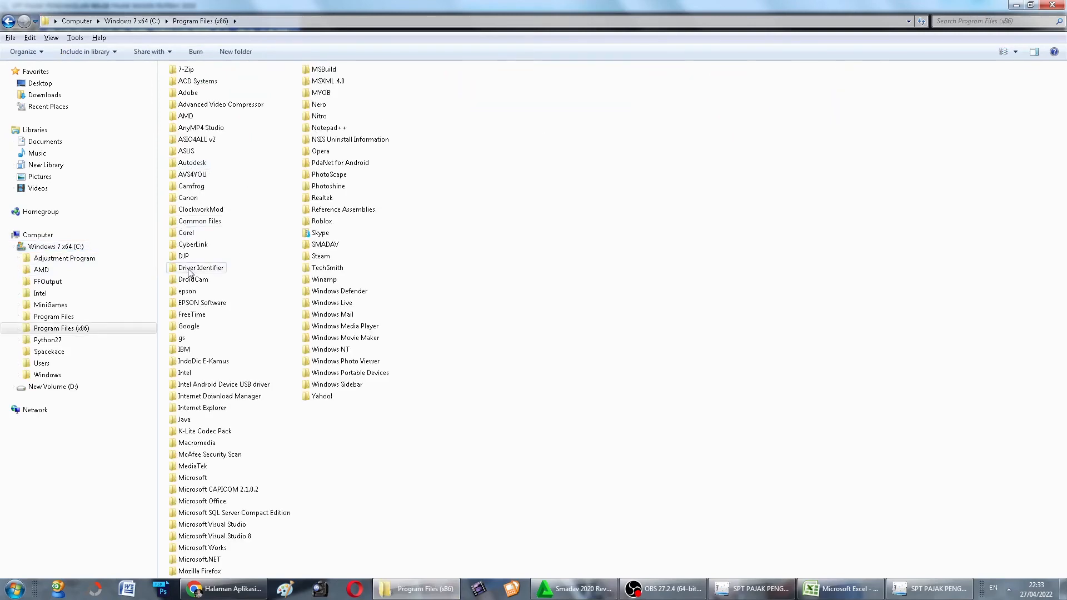
pyautogui.doubleClick(184, 256)
pyautogui.click(206, 82)
pyautogui.doubleClick(206, 82)
pyautogui.doubleClick(189, 69)
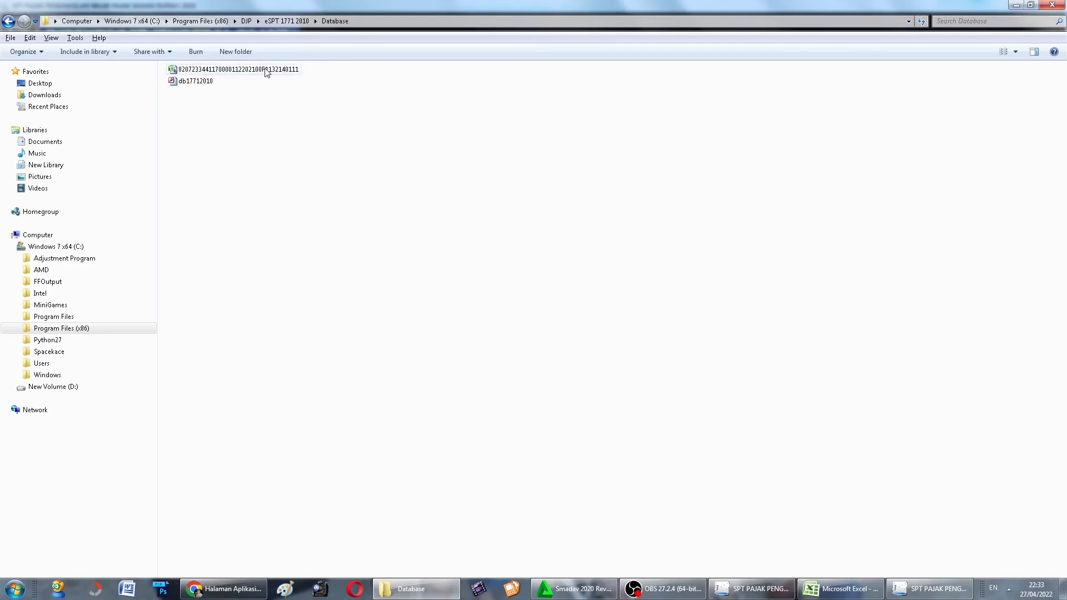
# - Select the new CSV report file beside db17712010
pyautogui.click(266, 72)
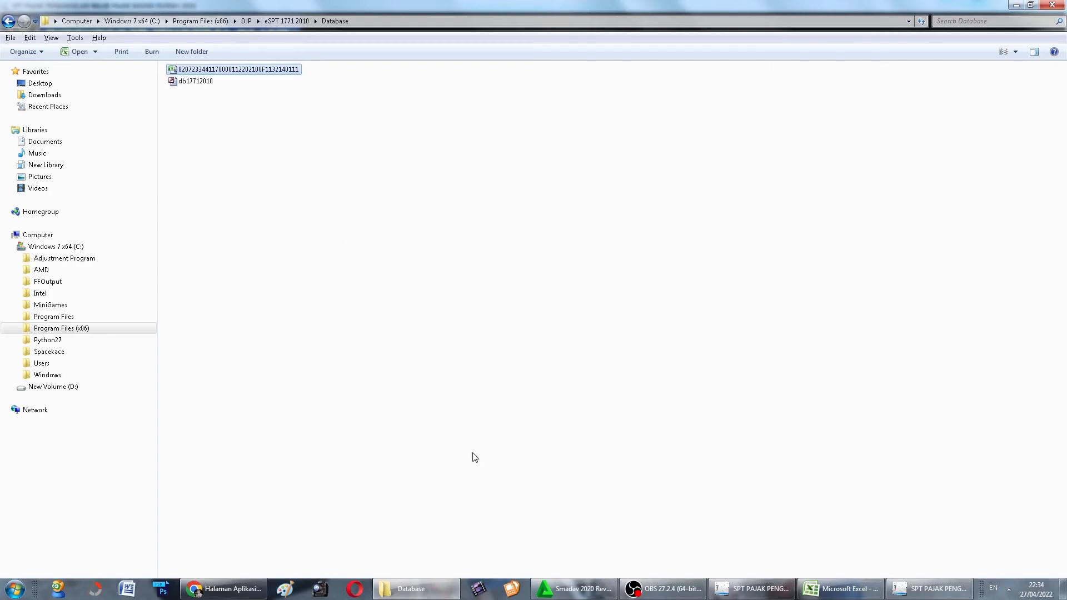
pyautogui.click(437, 595)
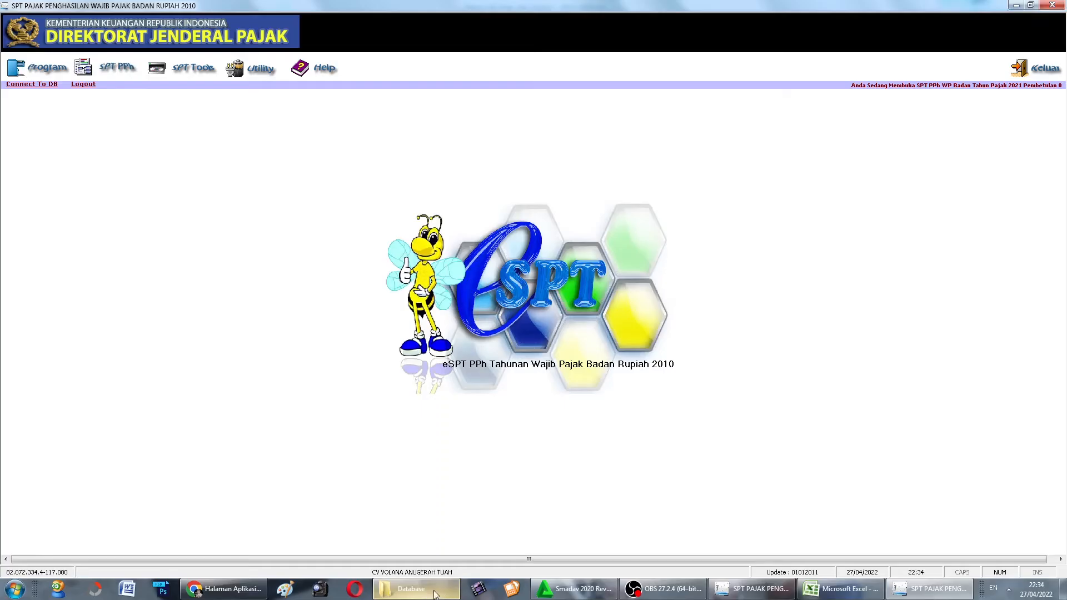
pyautogui.click(410, 590)
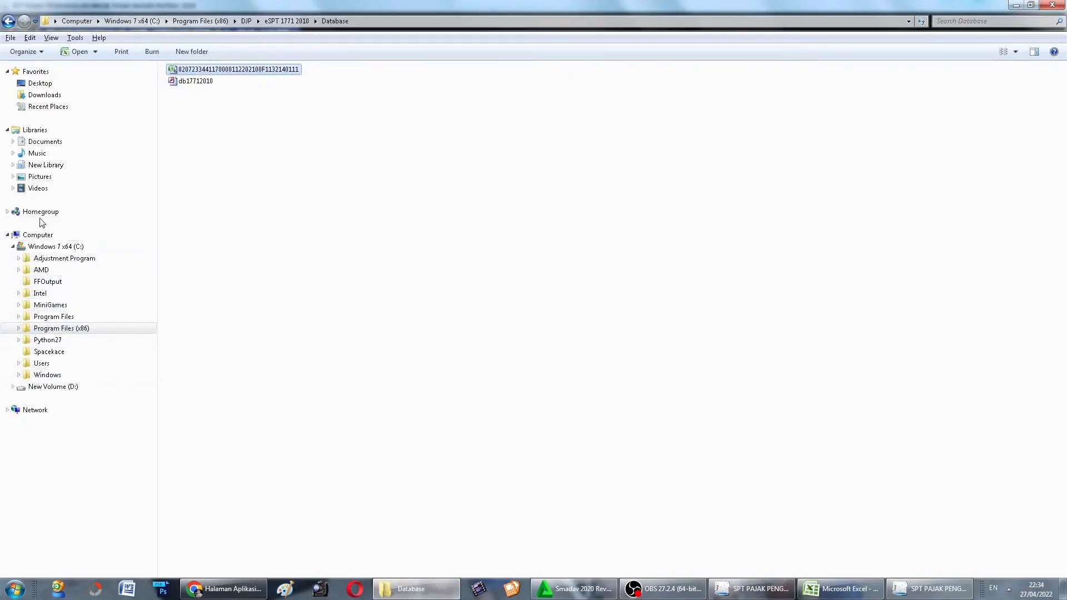
# - Navigate Explorer to D:\JVS\Volana\Pajak\2021
pyautogui.click(53, 389)
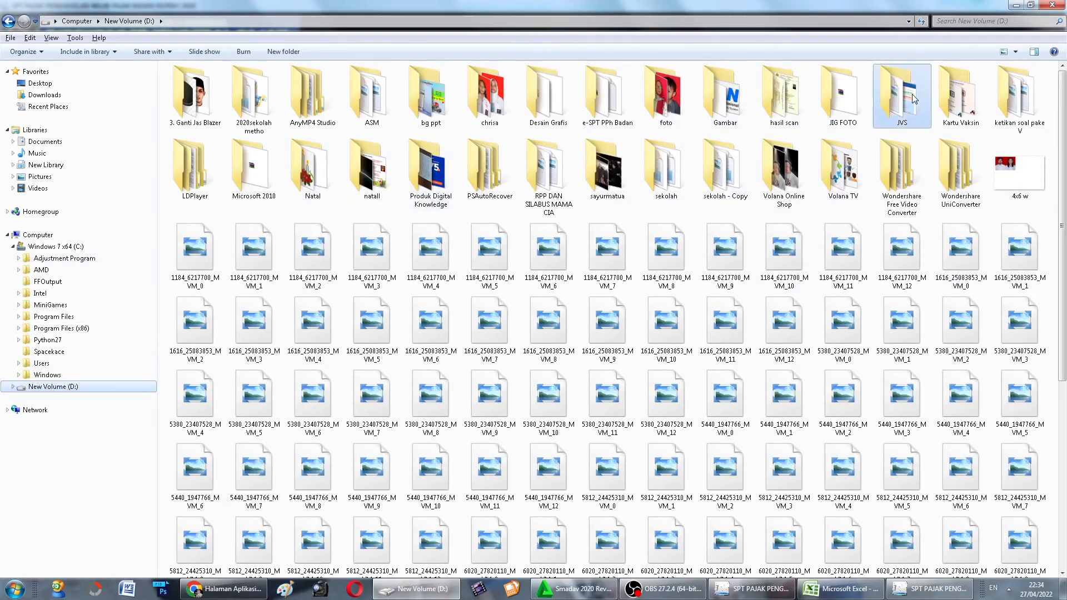
pyautogui.doubleClick(901, 70)
pyautogui.doubleClick(495, 166)
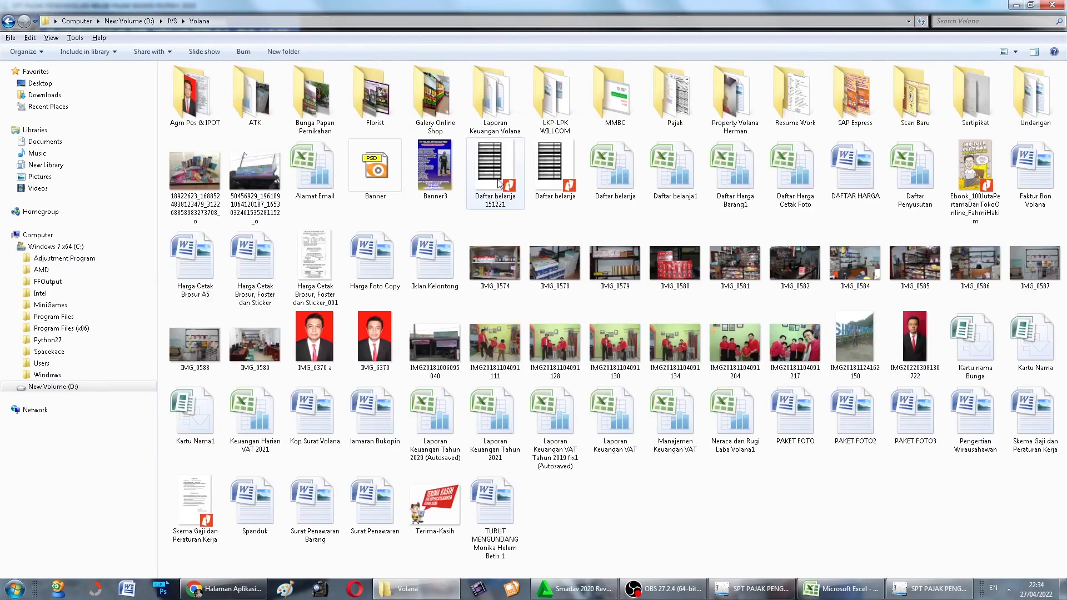
pyautogui.doubleClick(174, 204)
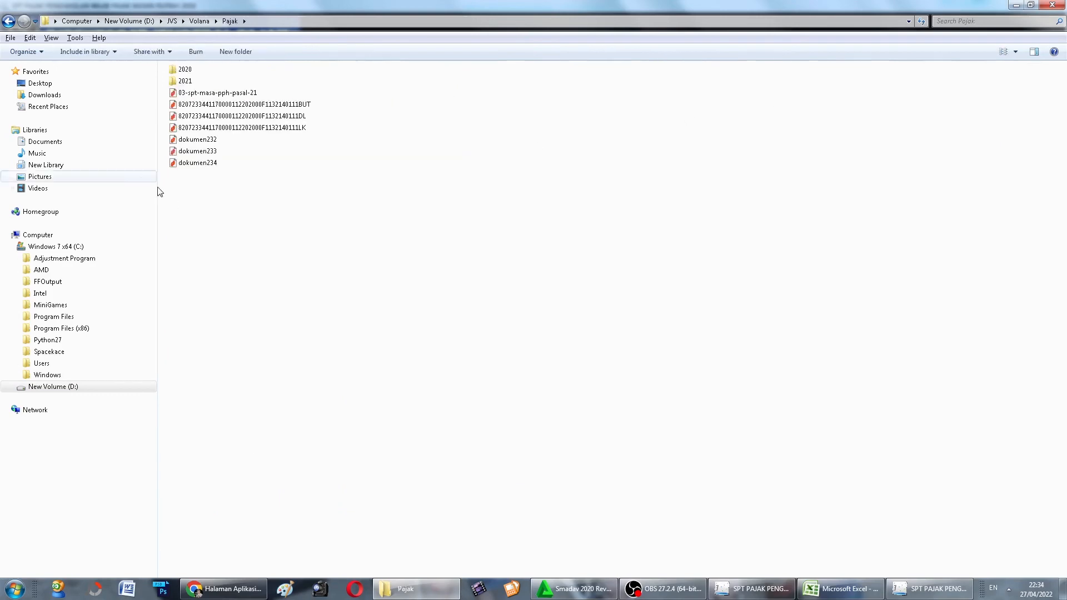
pyautogui.doubleClick(186, 82)
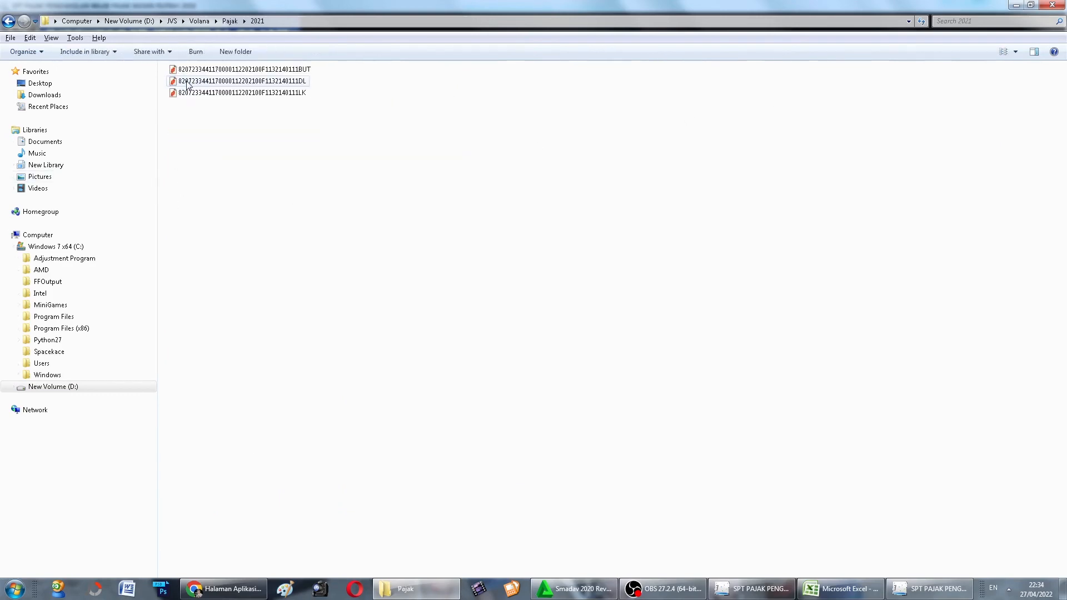
pyautogui.hotkey('alt', 'Left')
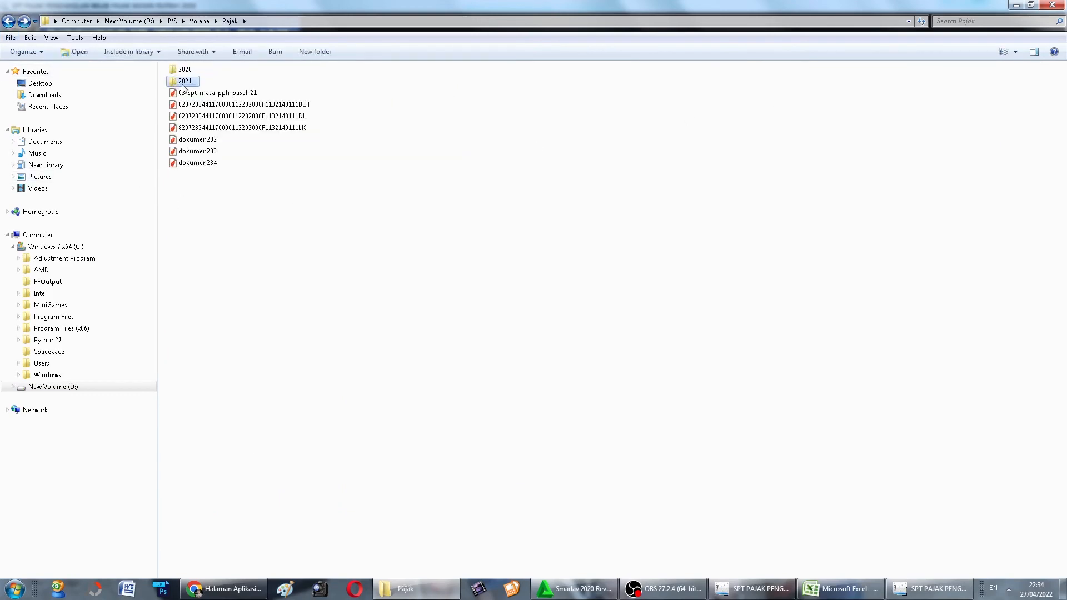
pyautogui.doubleClick(185, 81)
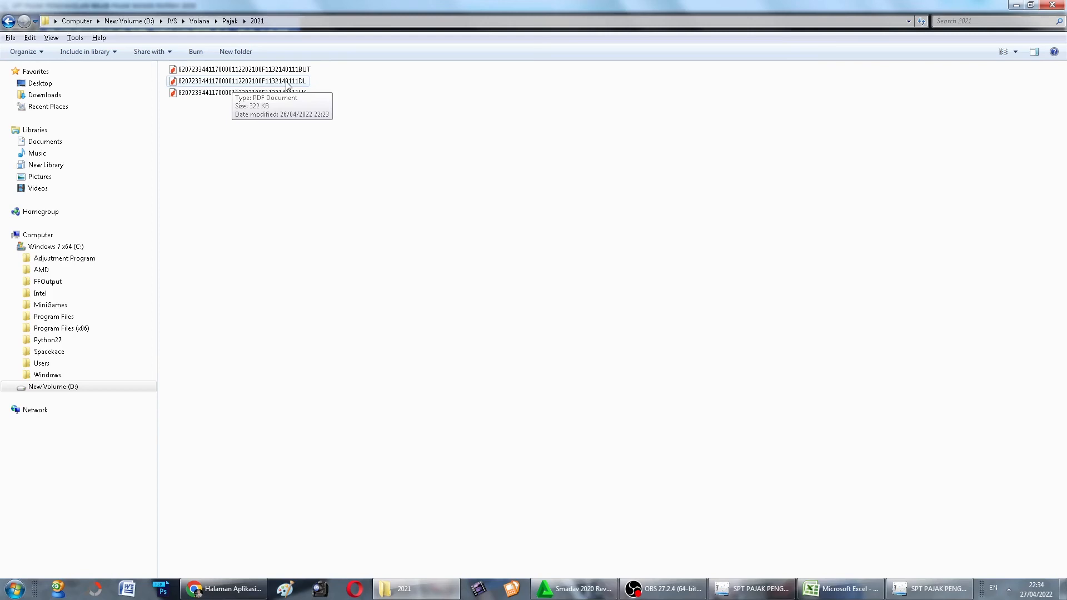
# - Select the DL and LK PDF attachments in the 2021 folder in turn
pyautogui.click(235, 92)
pyautogui.click(238, 82)
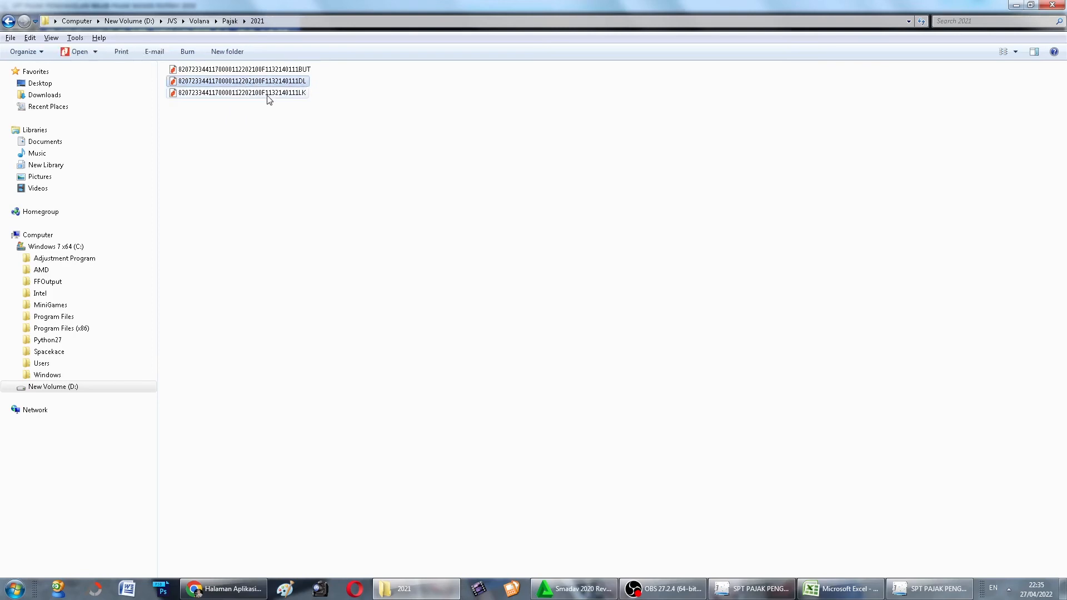
pyautogui.click(210, 92)
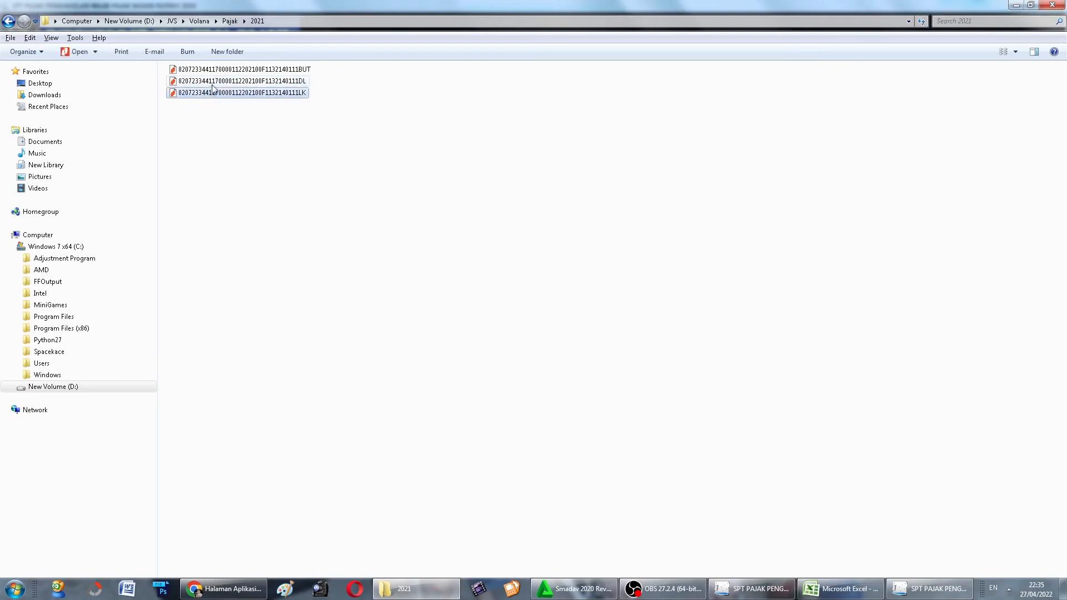
pyautogui.click(276, 84)
pyautogui.click(278, 91)
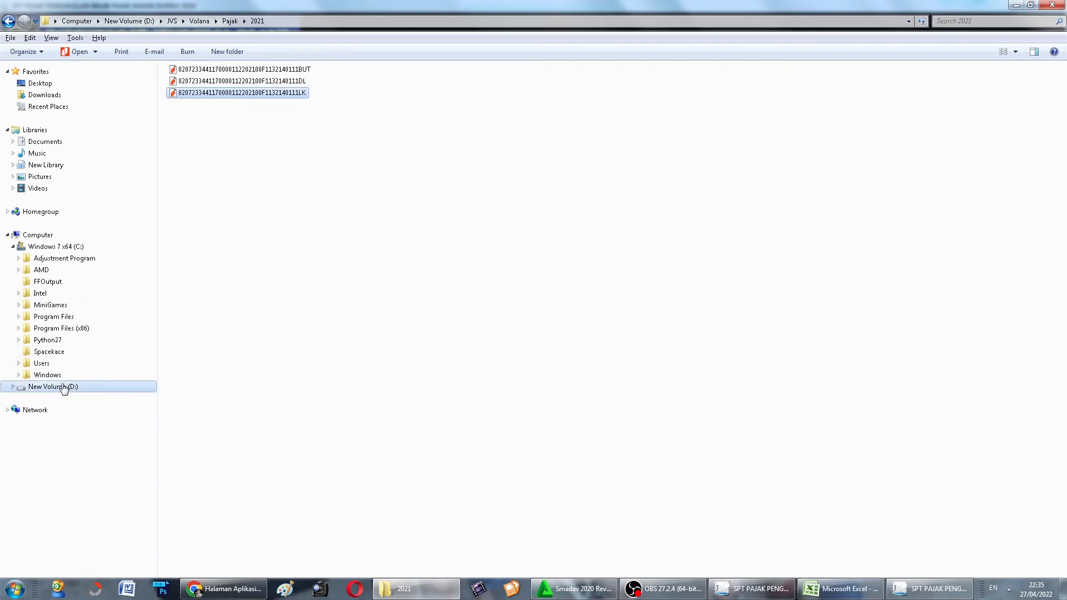
# - Navigate back to C:\Program Files (x86)\DJP\eSPT 1771 2010\Database
pyautogui.click(55, 247)
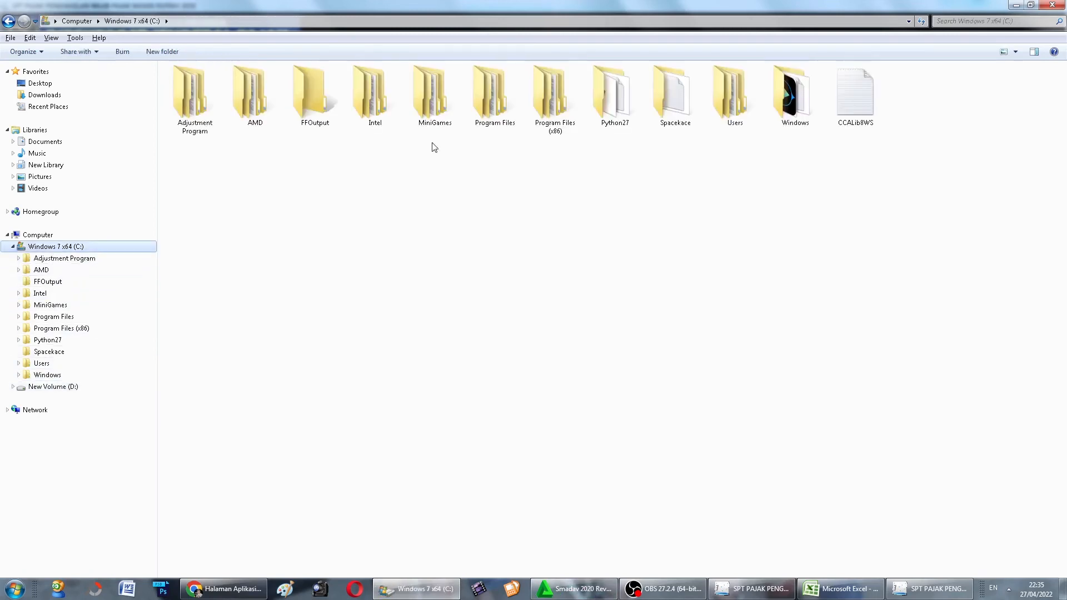
pyautogui.doubleClick(550, 111)
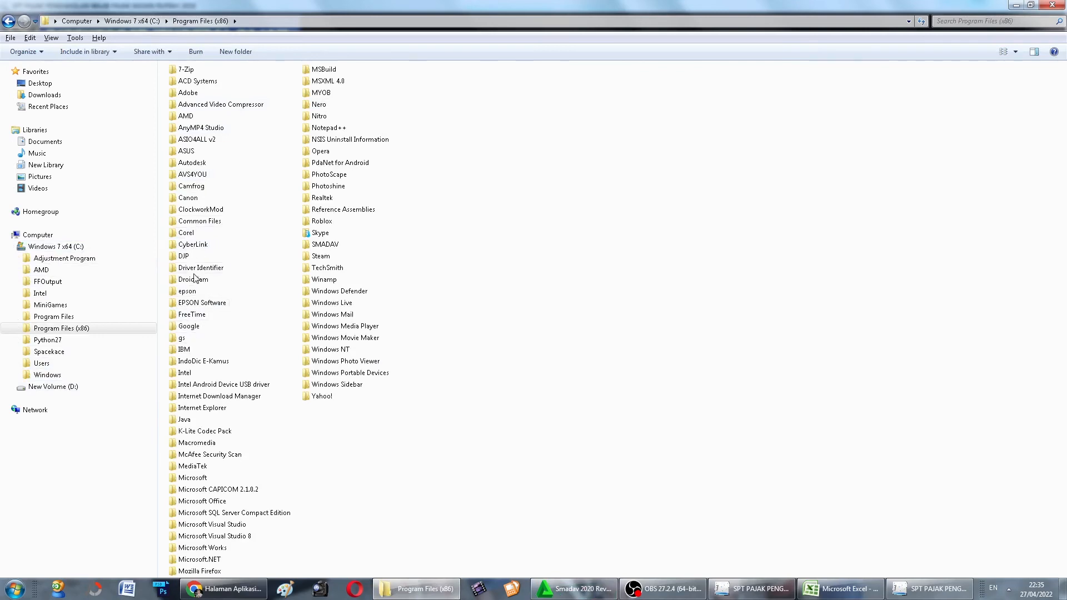
pyautogui.doubleClick(190, 257)
pyautogui.doubleClick(199, 85)
pyautogui.doubleClick(193, 71)
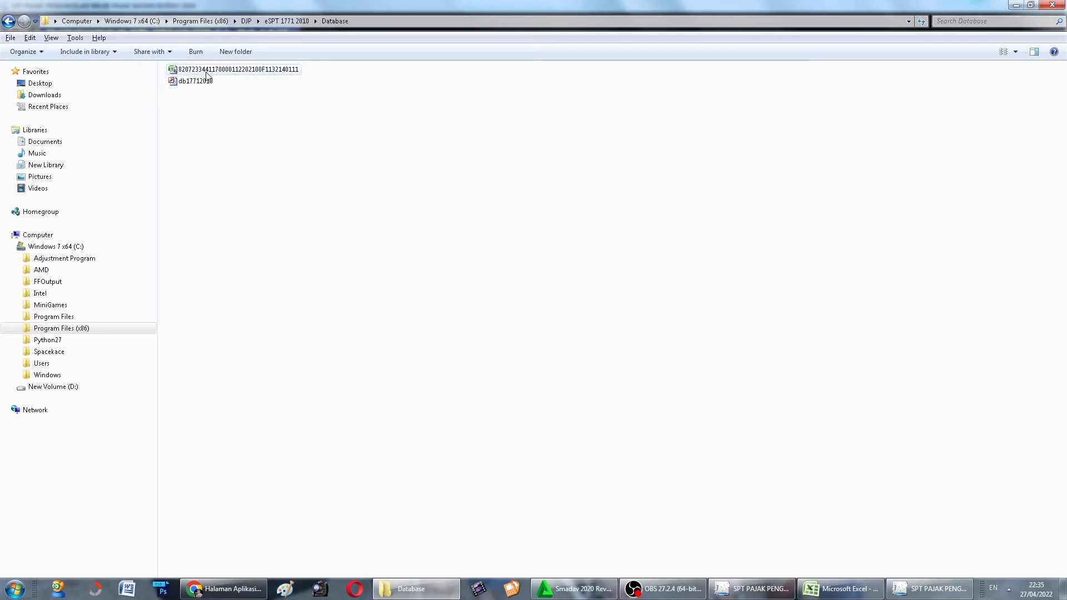
# - Select the exported CSV file, check its context menu, then deselect it
pyautogui.click(300, 71)
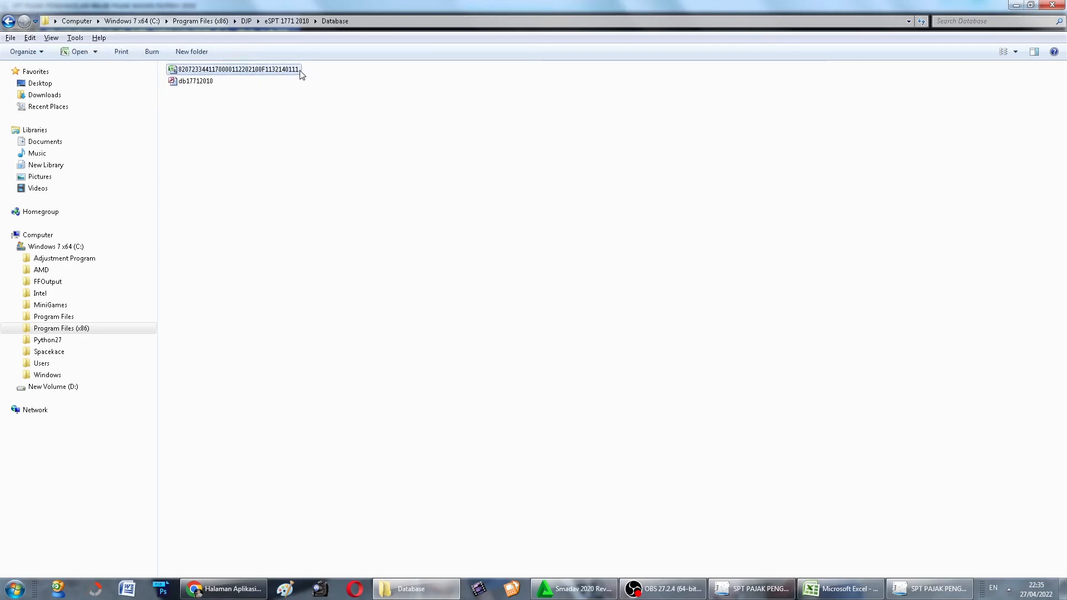
pyautogui.rightClick(291, 71)
pyautogui.click(237, 100)
pyautogui.click(268, 71)
pyautogui.click(276, 98)
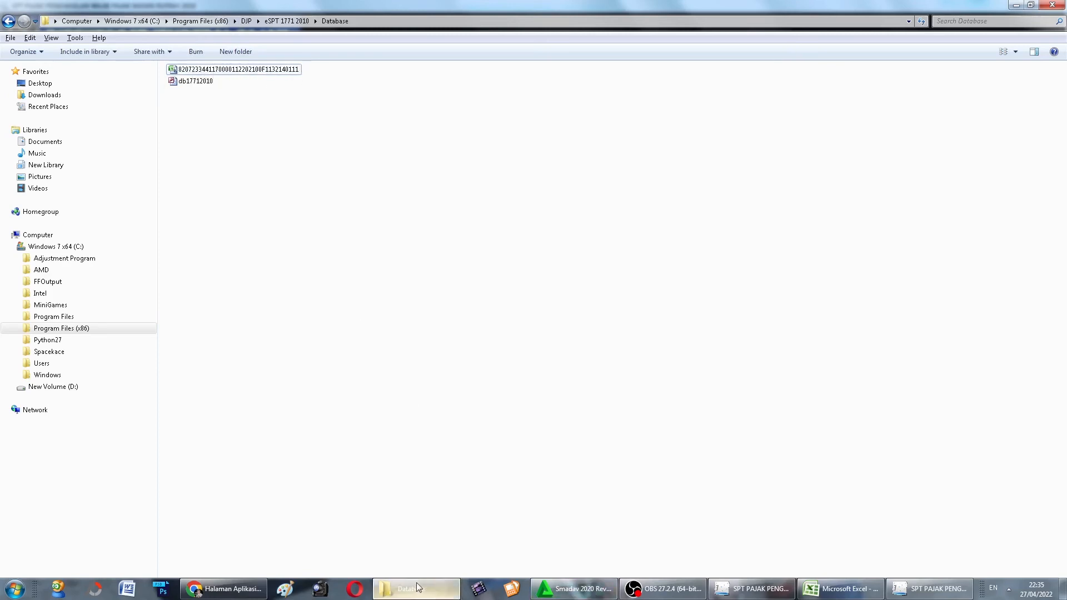
pyautogui.click(380, 594)
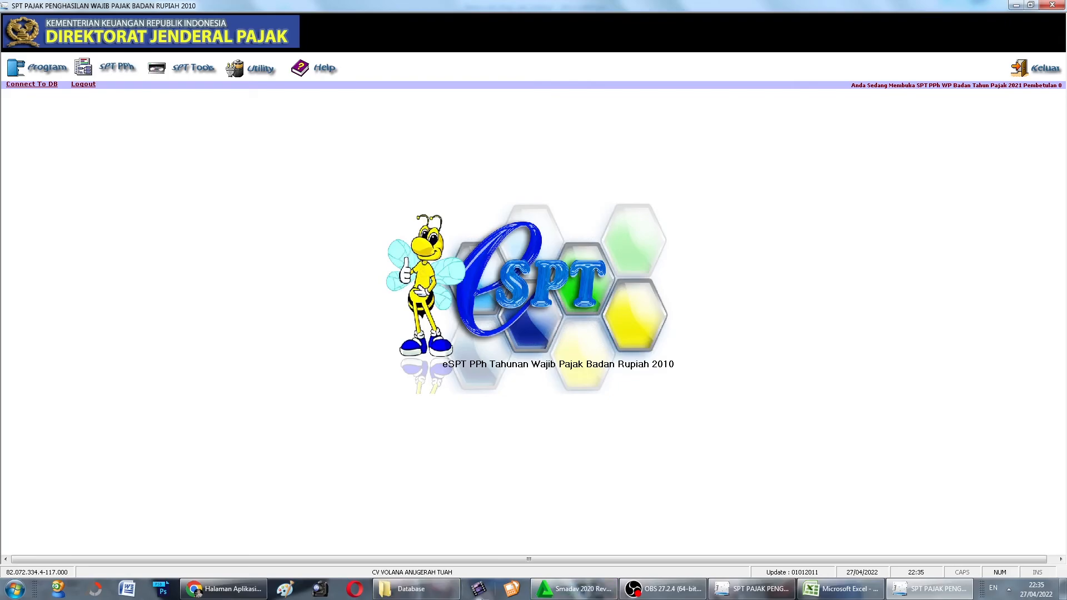
pyautogui.click(420, 594)
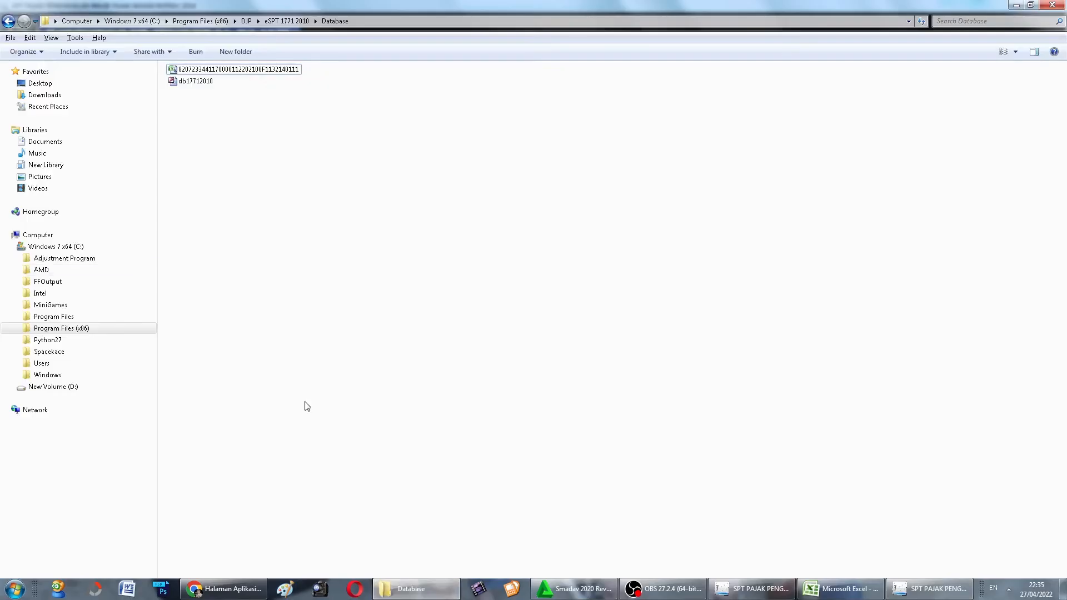
# - Navigate Explorer to D:\JVS\Volana\Pajak
pyautogui.click(51, 386)
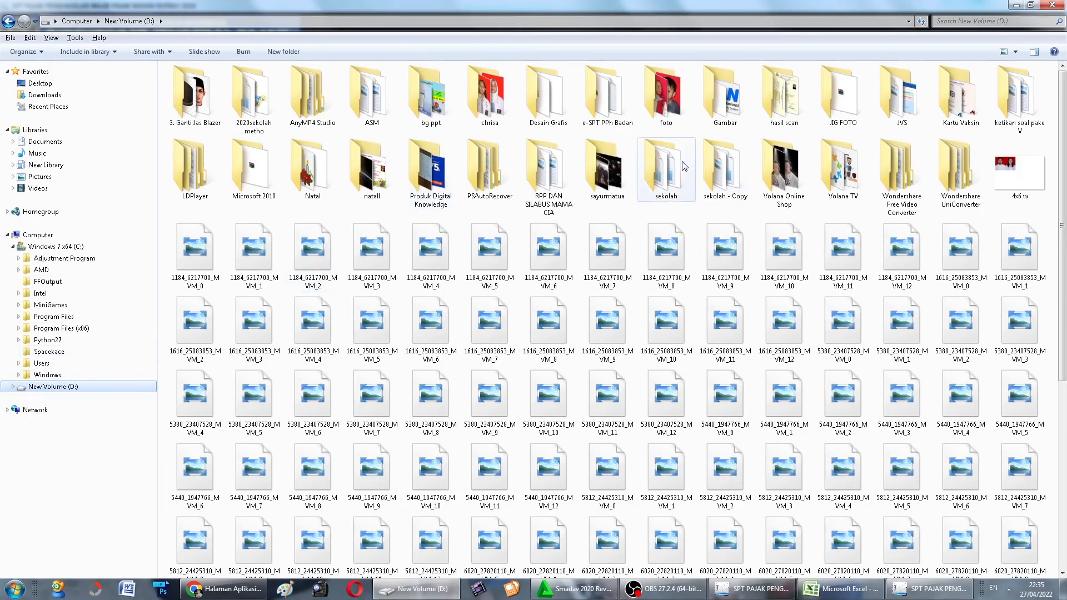
pyautogui.doubleClick(890, 107)
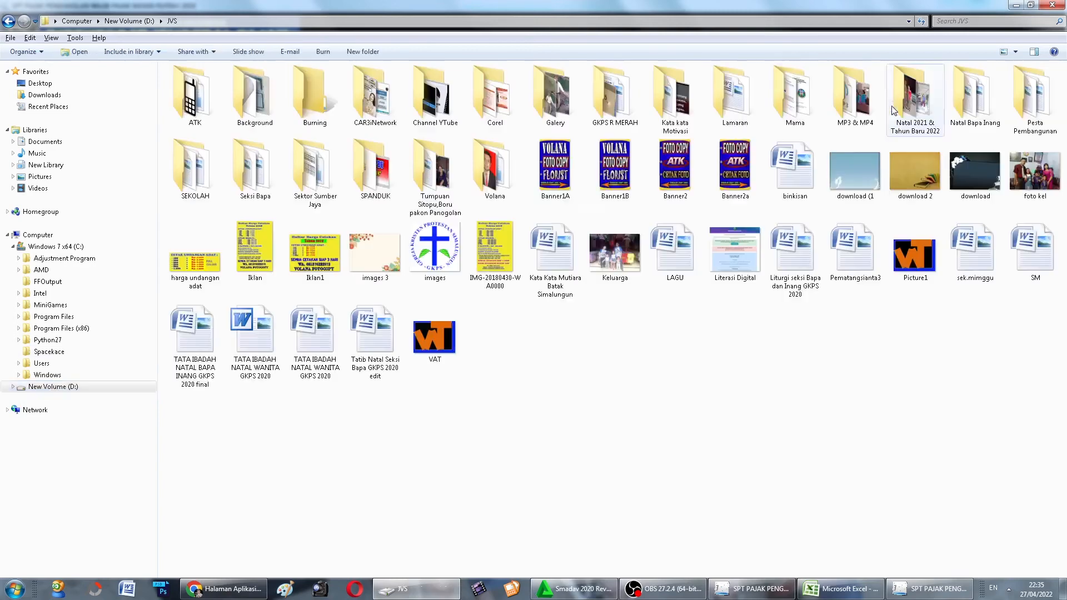
pyautogui.doubleClick(495, 184)
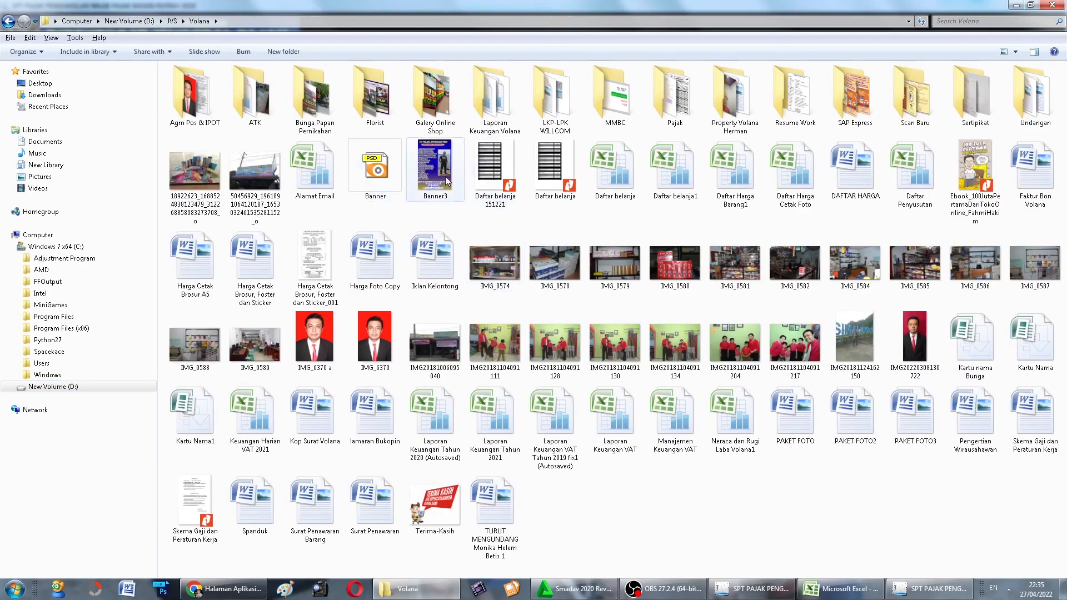
pyautogui.doubleClick(674, 100)
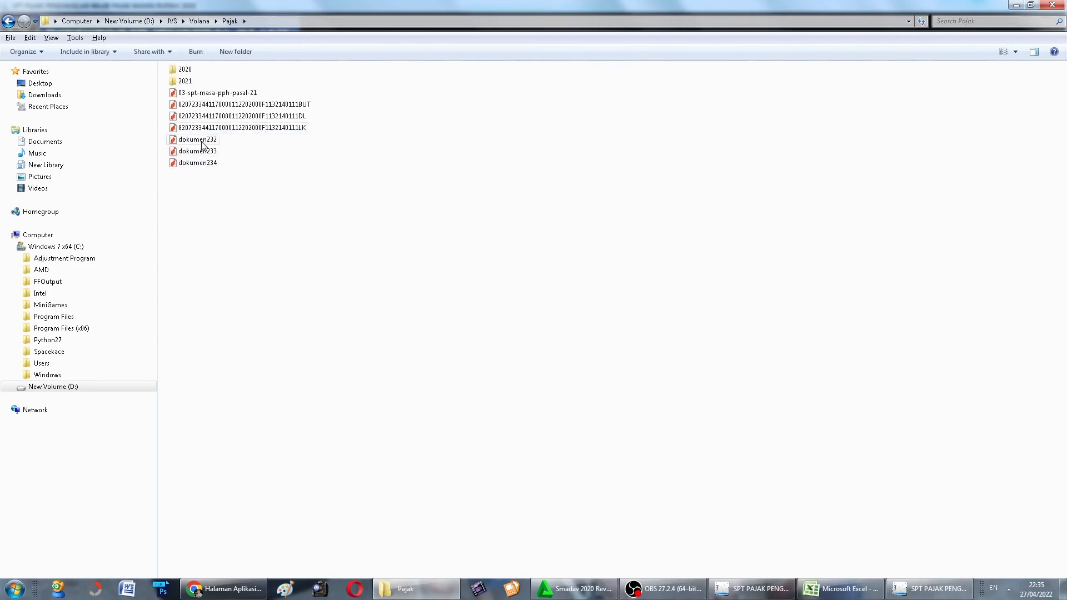
# - Start renaming the PDF dokumen232, then cancel, keeping its name unchanged
pyautogui.click(194, 146)
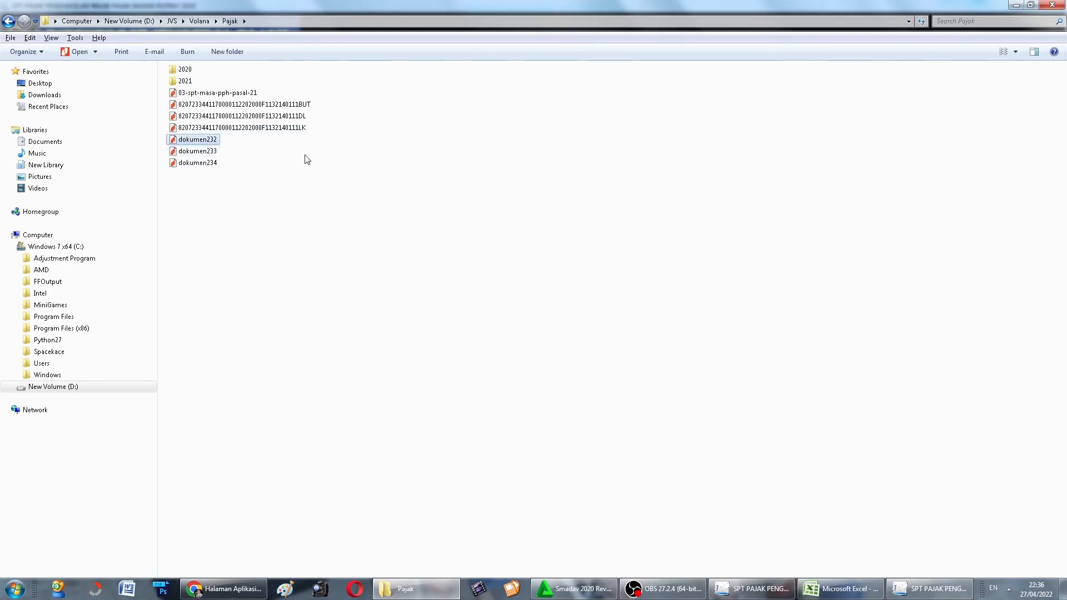
pyautogui.rightClick(212, 145)
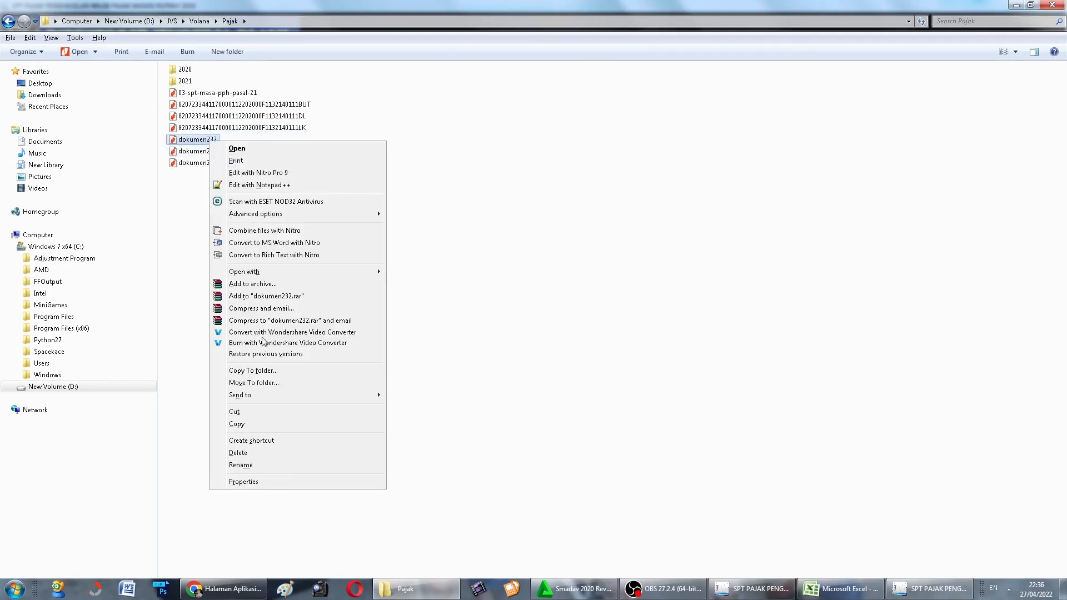
pyautogui.click(255, 467)
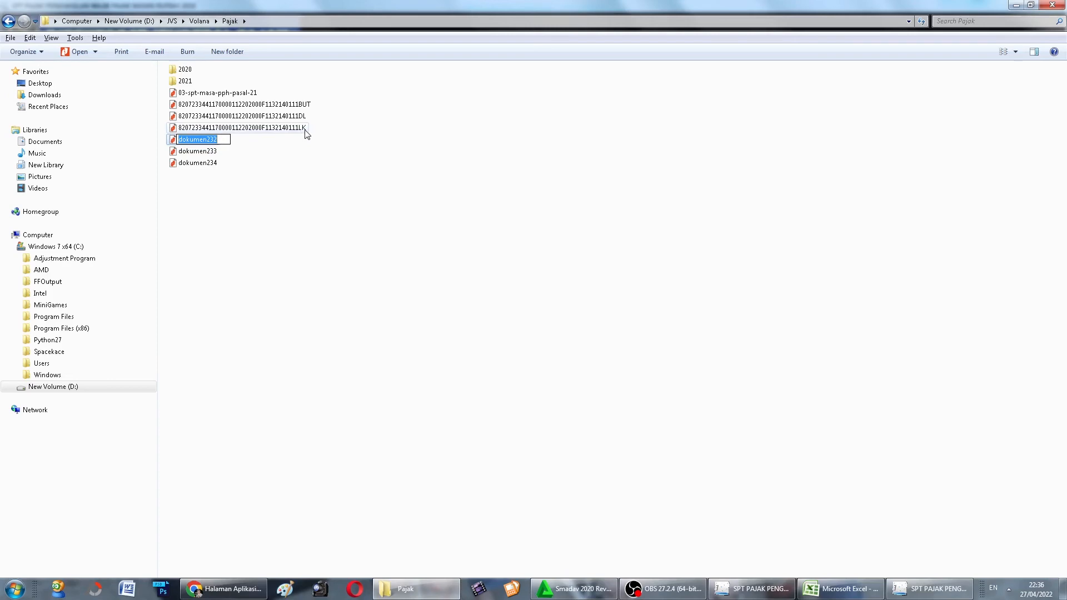
pyautogui.click(299, 165)
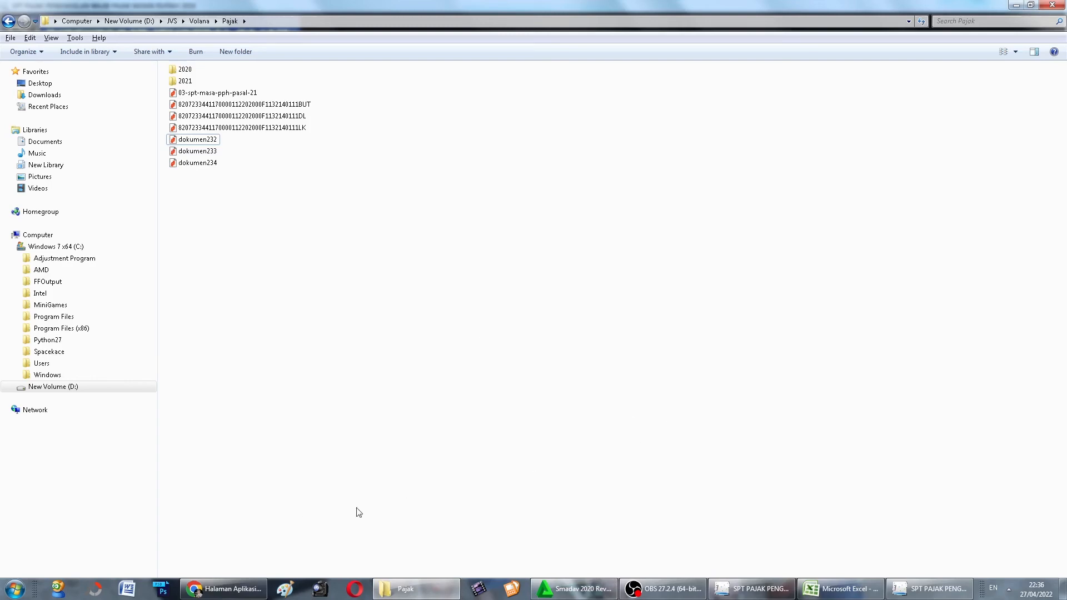
pyautogui.moveTo(250, 592)
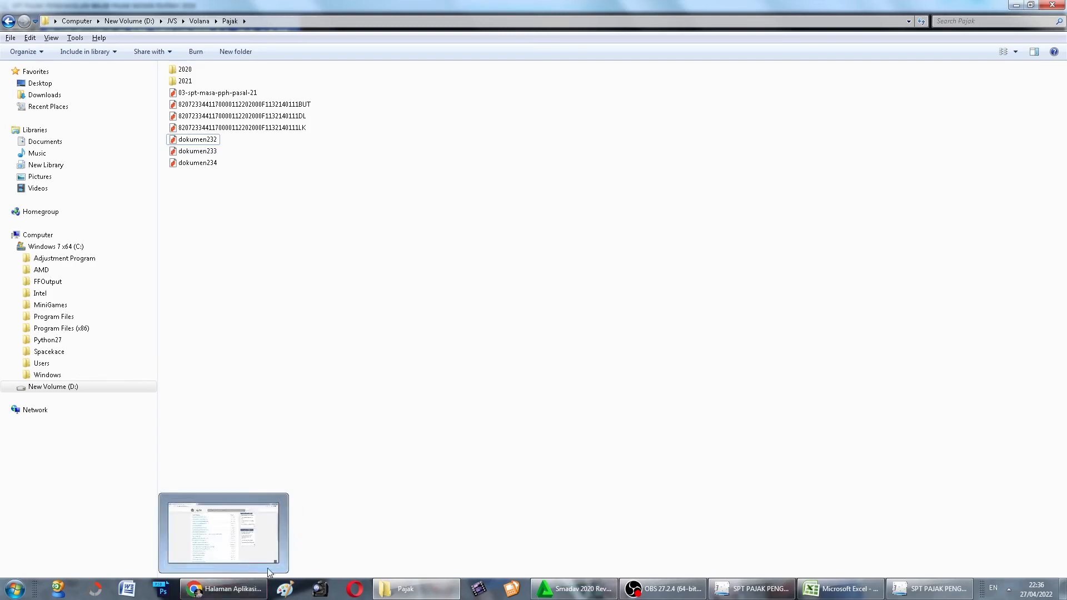
# - In Chrome, log in to DJP Online and go Lapor > e-Filing > Buat SPT
pyautogui.click(233, 591)
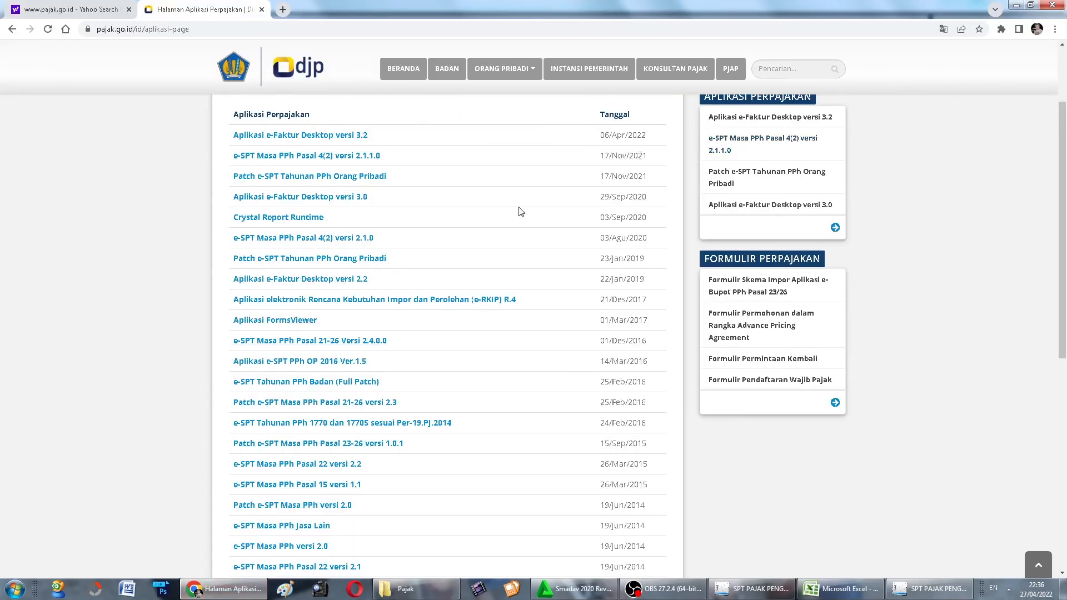
pyautogui.scroll(2, 509, 209)
pyautogui.click(824, 50)
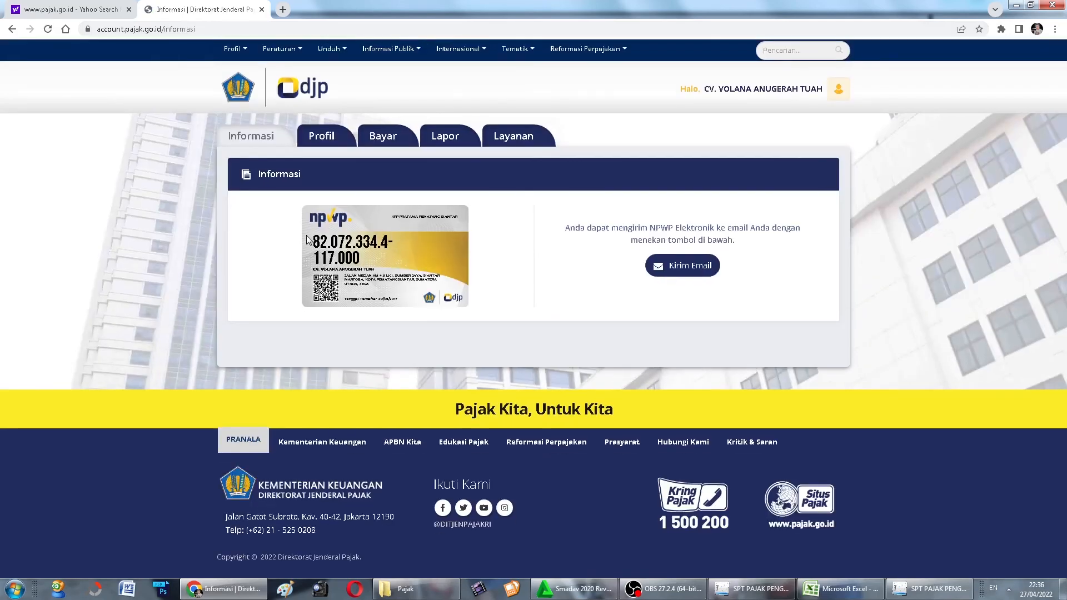
pyautogui.click(445, 142)
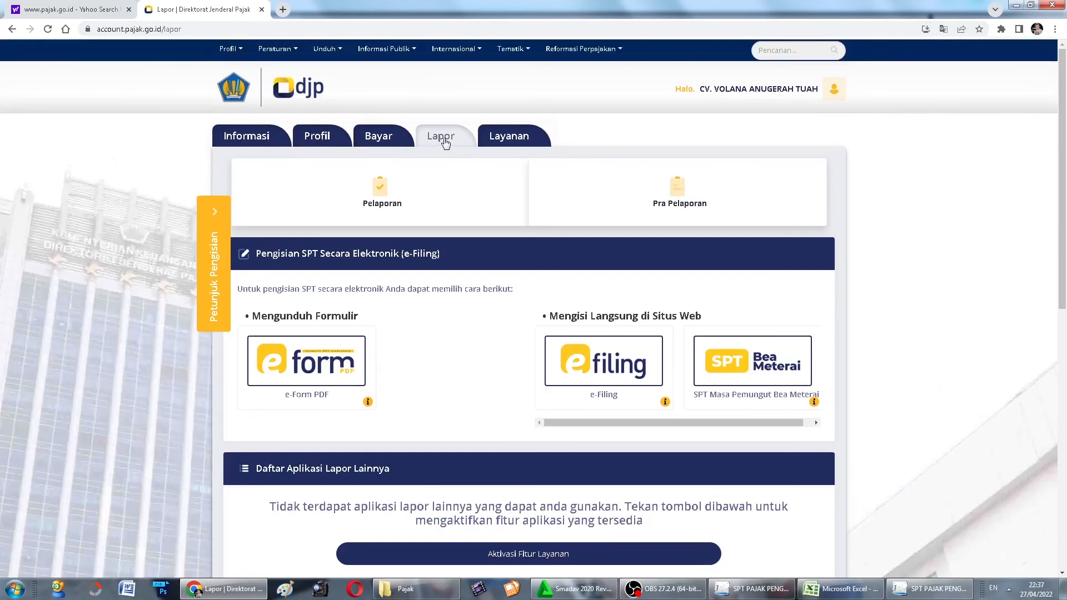
pyautogui.click(595, 364)
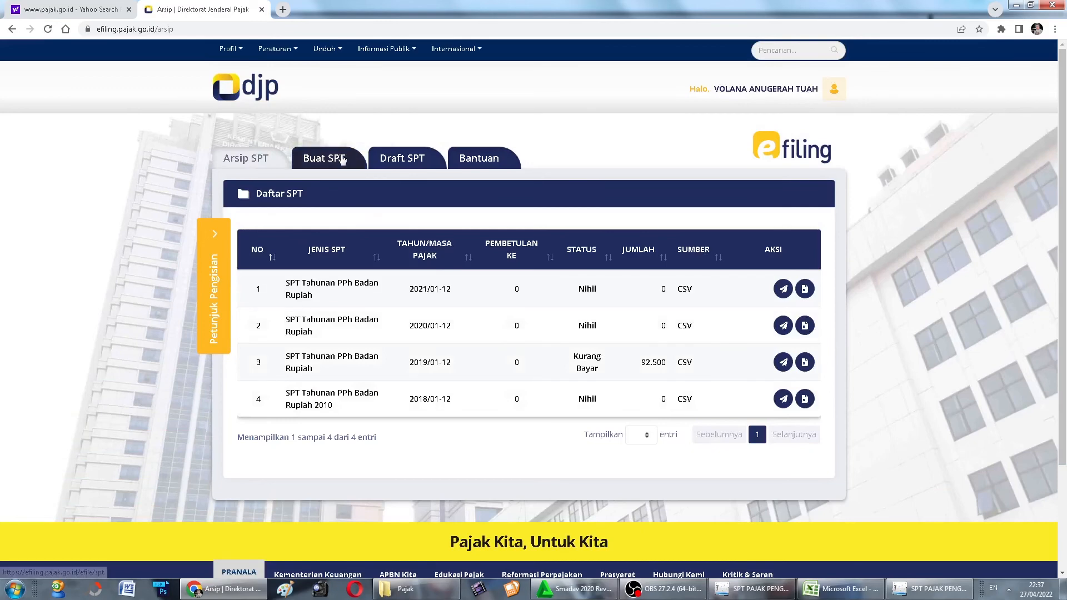
pyautogui.click(321, 160)
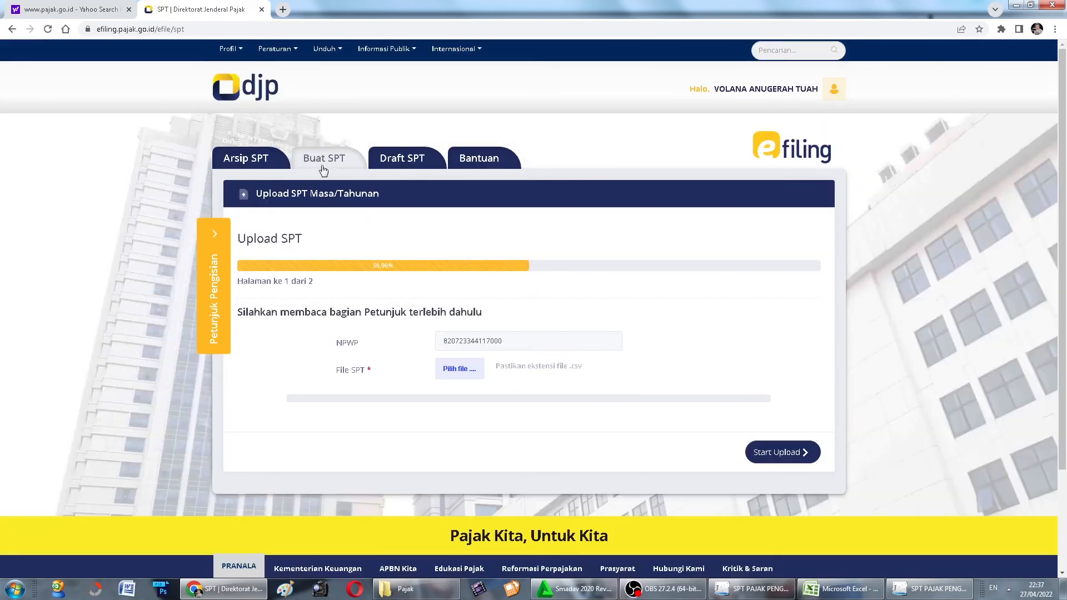
# - Attach the exported CSV from C:\Program Files (x86)\DJP\eSPT 1771 2010\Database as File SPT
pyautogui.scroll(-1, 467, 330)
pyautogui.click(457, 319)
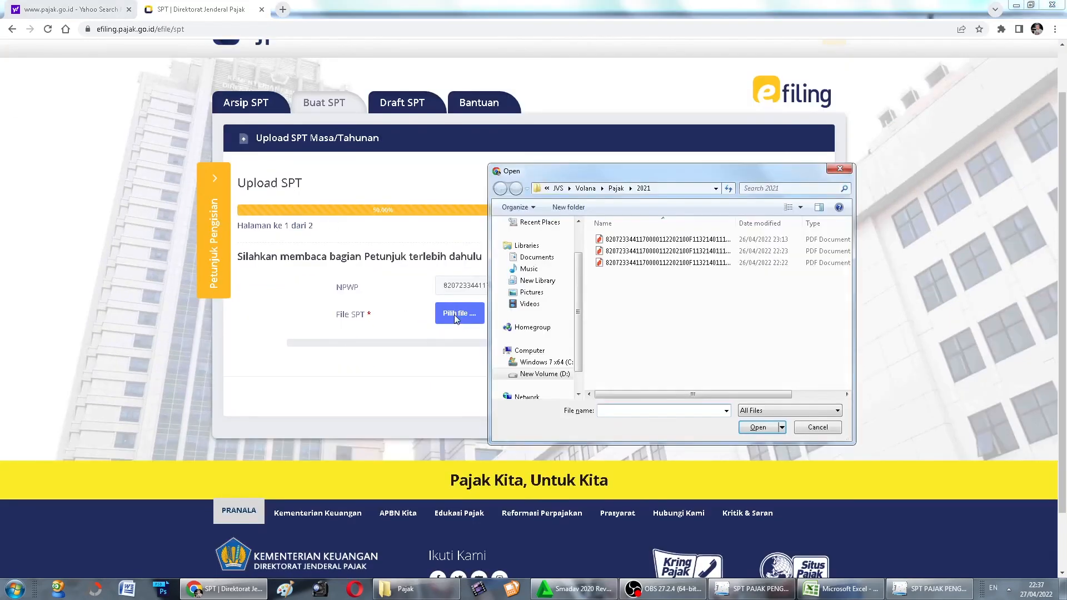
pyautogui.click(546, 362)
pyautogui.doubleClick(633, 310)
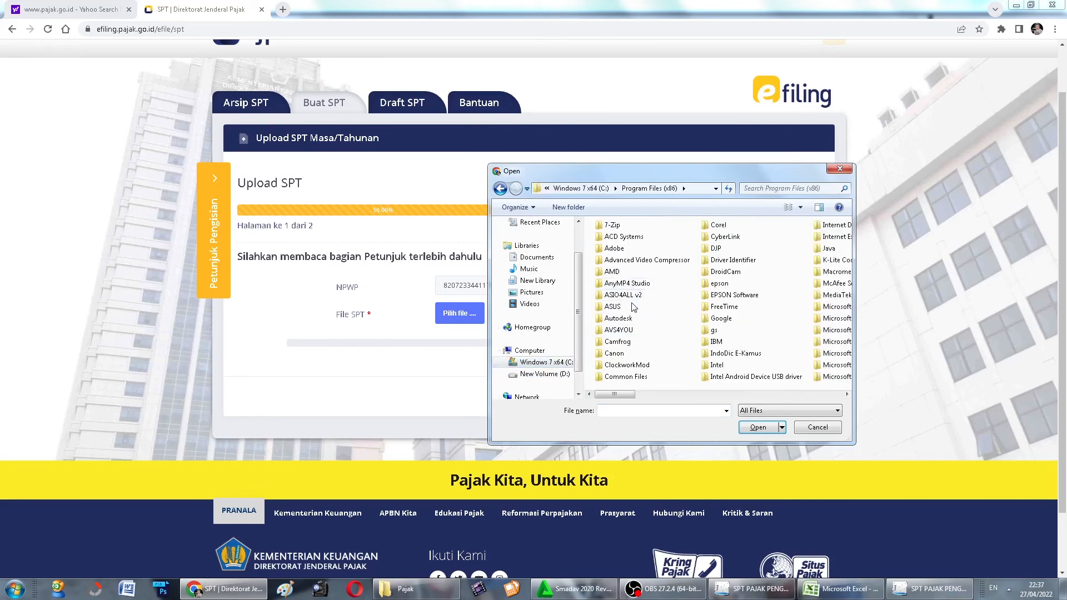
pyautogui.doubleClick(719, 249)
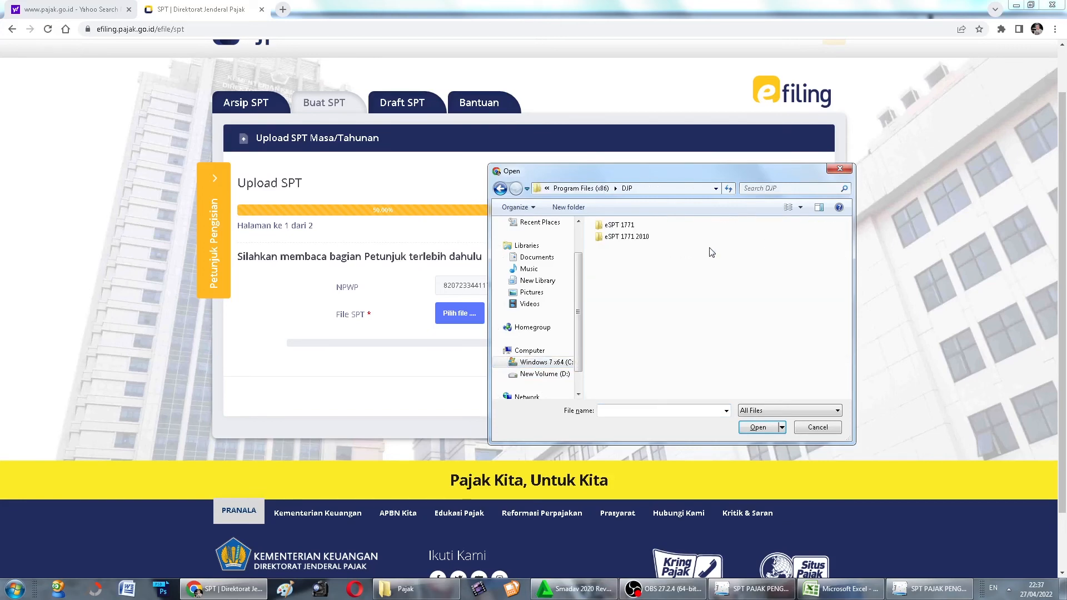
pyautogui.doubleClick(626, 237)
pyautogui.doubleClick(624, 225)
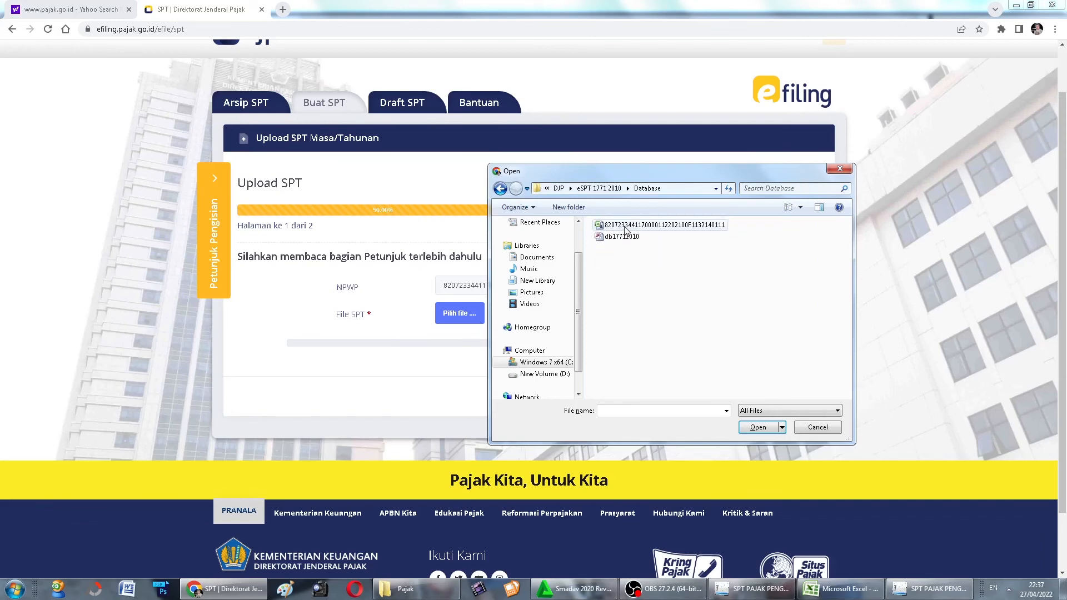
pyautogui.click(694, 230)
pyautogui.click(757, 428)
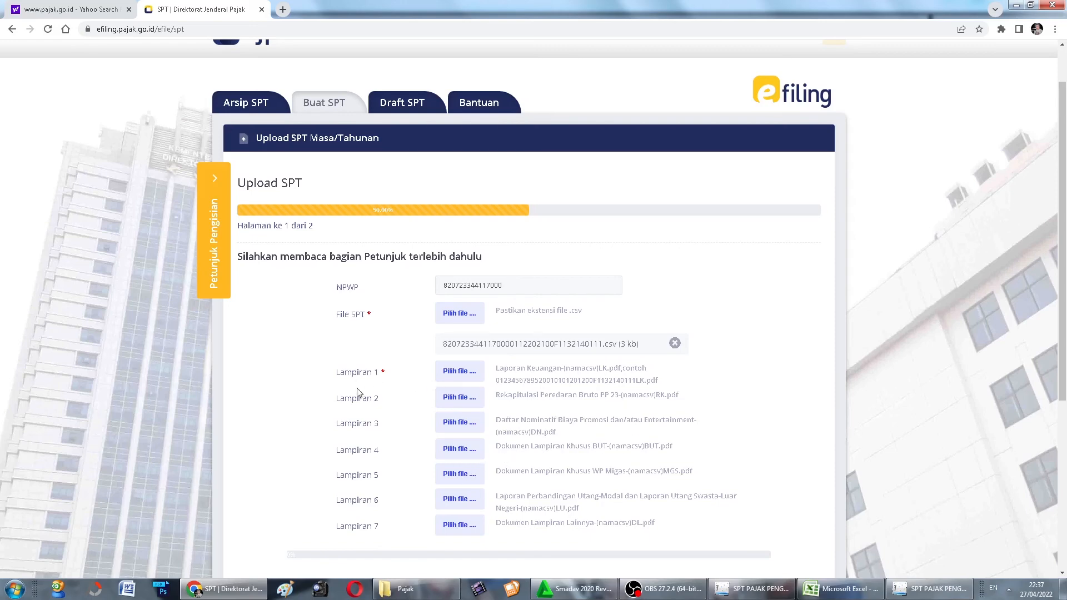
# - Attach the 348 kb LK report PDF from D:\JVS\Volana\Pajak\2021 as Lampiran 1
pyautogui.click(445, 379)
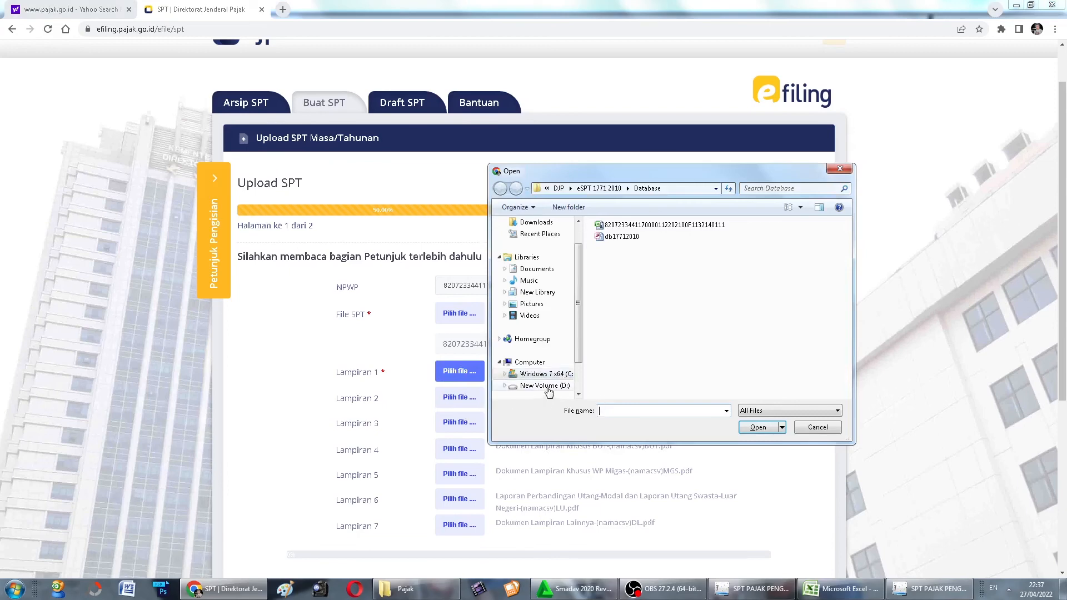
pyautogui.click(544, 387)
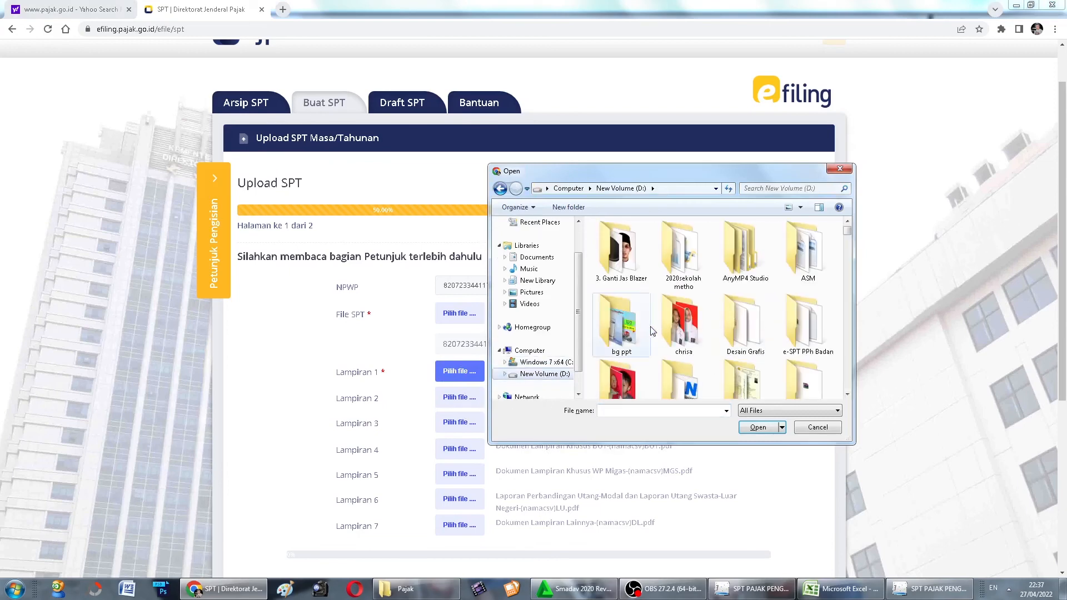
pyautogui.scroll(-2, 652, 332)
pyautogui.doubleClick(643, 351)
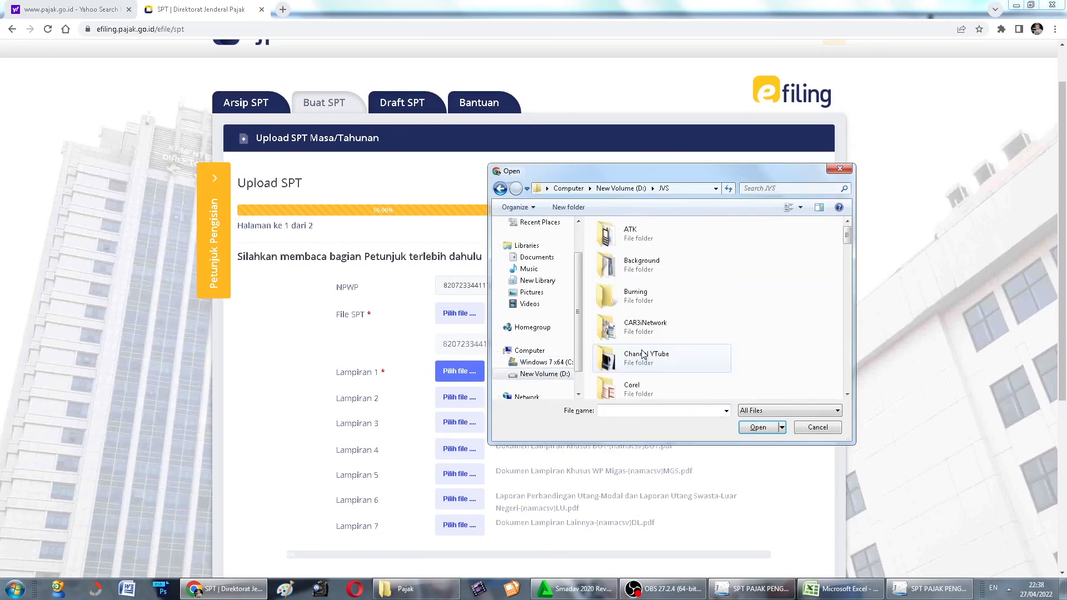
pyautogui.scroll(-5, 745, 317)
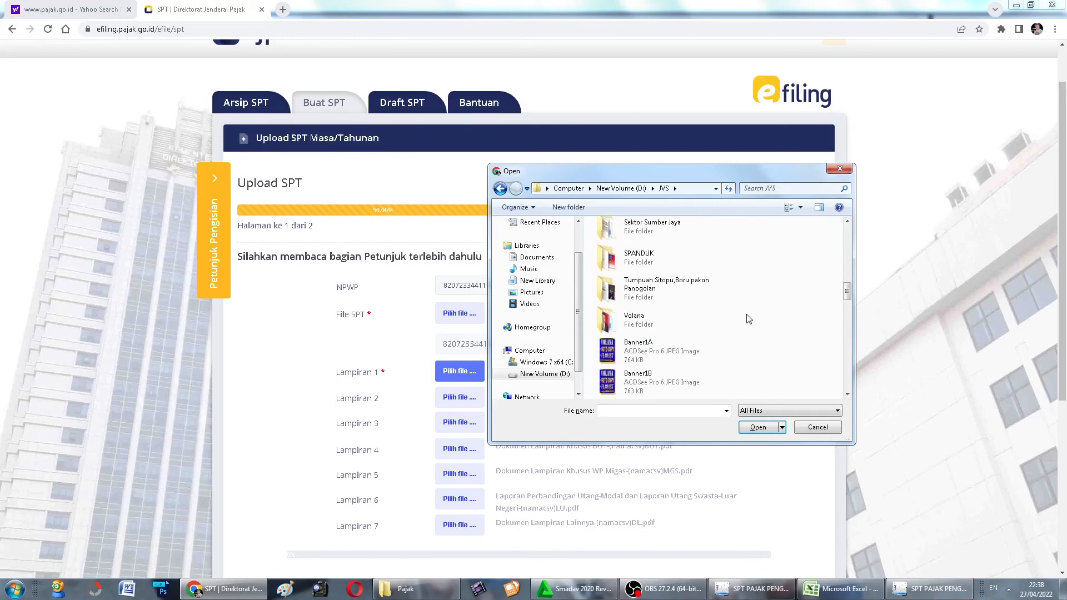
pyautogui.doubleClick(696, 320)
pyautogui.scroll(-1, 662, 331)
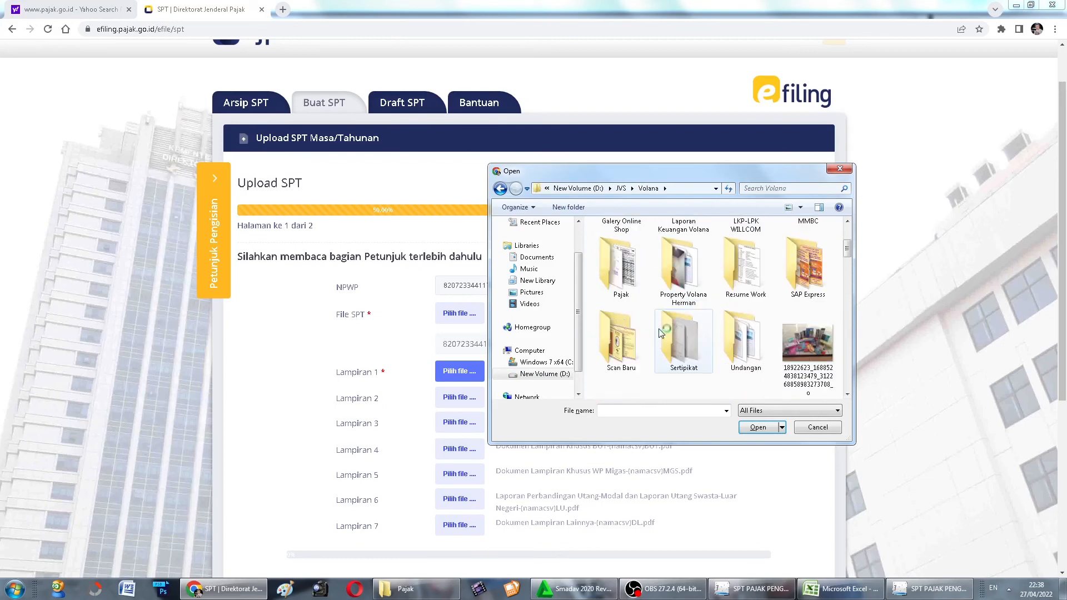
pyautogui.doubleClick(635, 284)
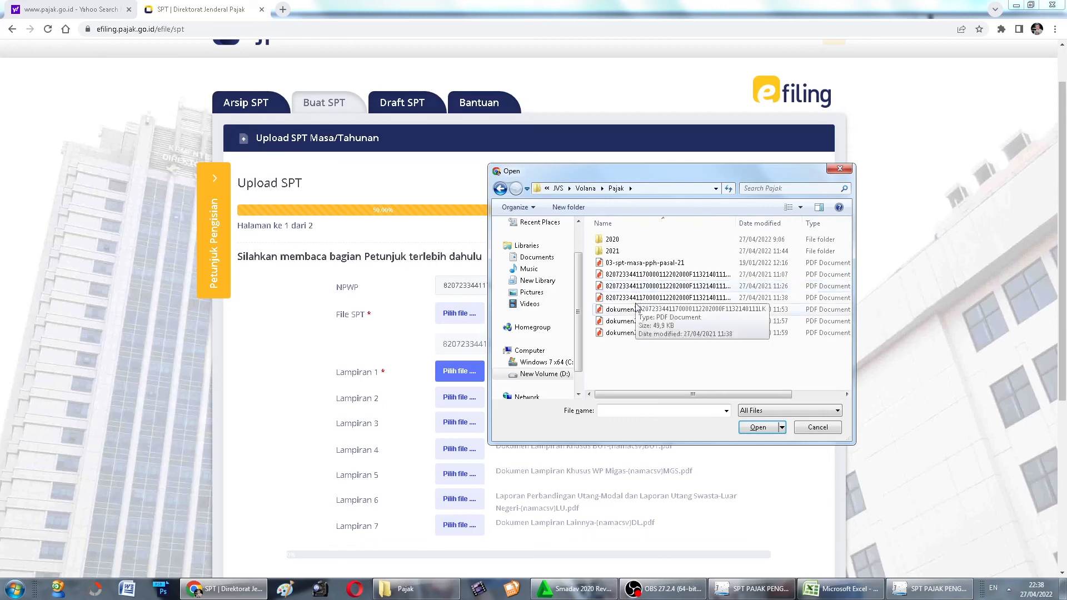
pyautogui.doubleClick(614, 252)
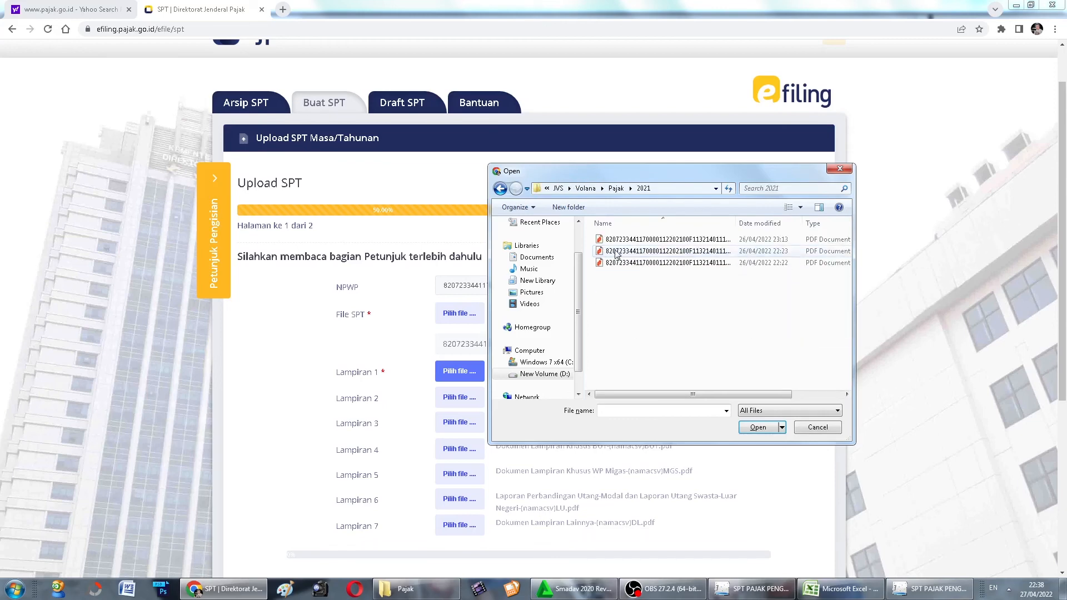
pyautogui.click(722, 264)
pyautogui.click(757, 427)
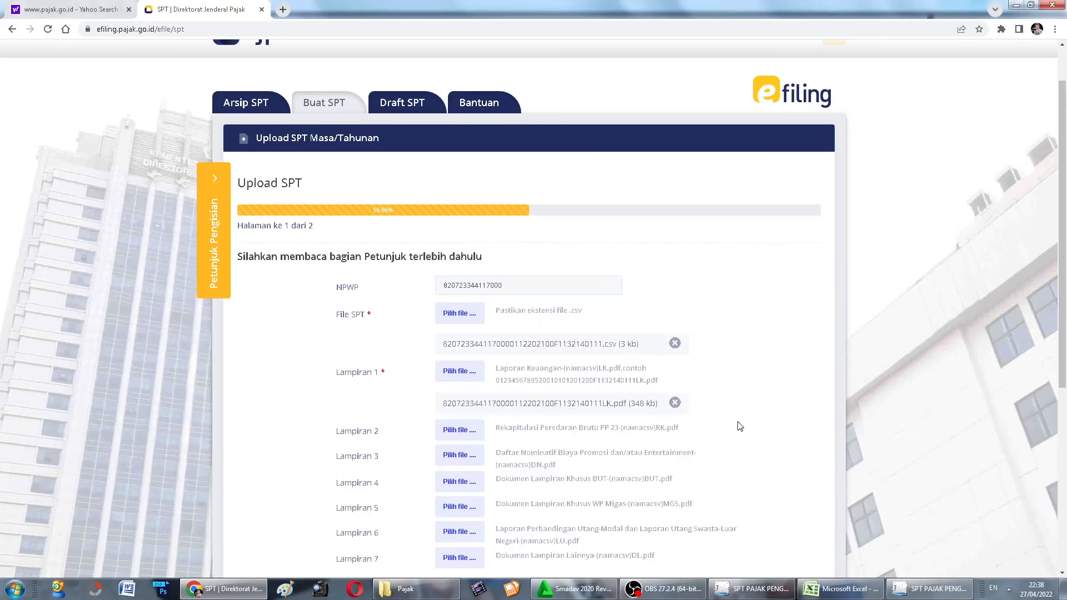
# - Attach the 148 kb BUT PDF as Lampiran 4
pyautogui.scroll(-1, 625, 441)
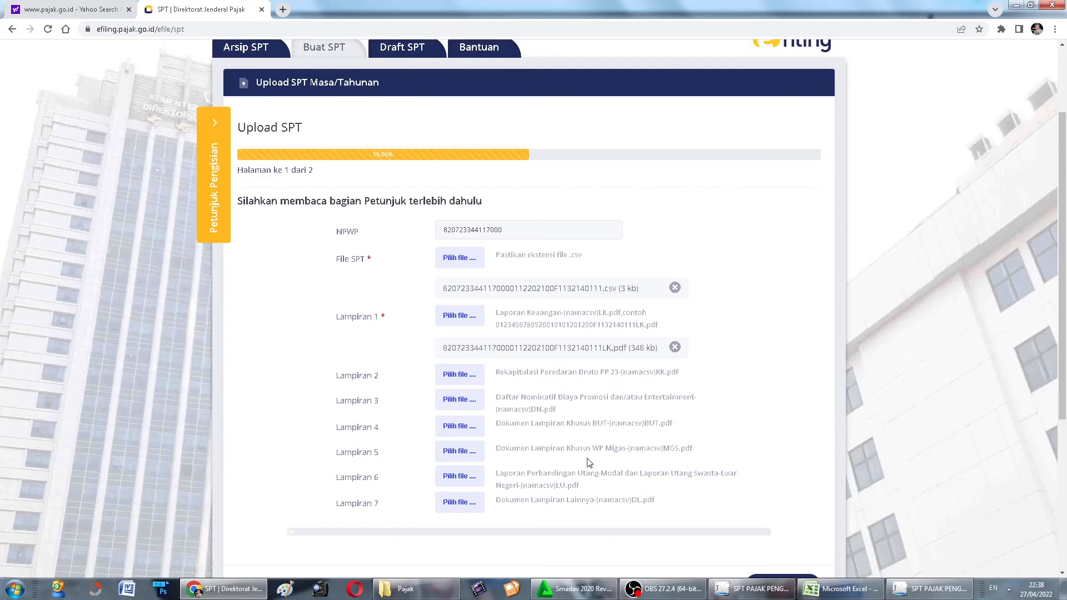
pyautogui.click(470, 428)
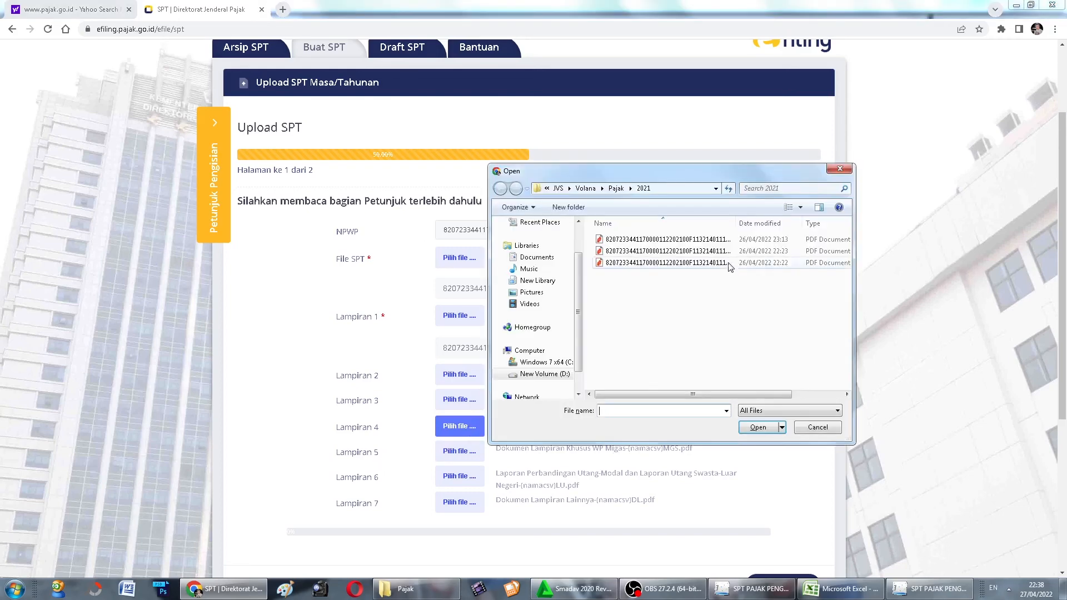
pyautogui.click(727, 243)
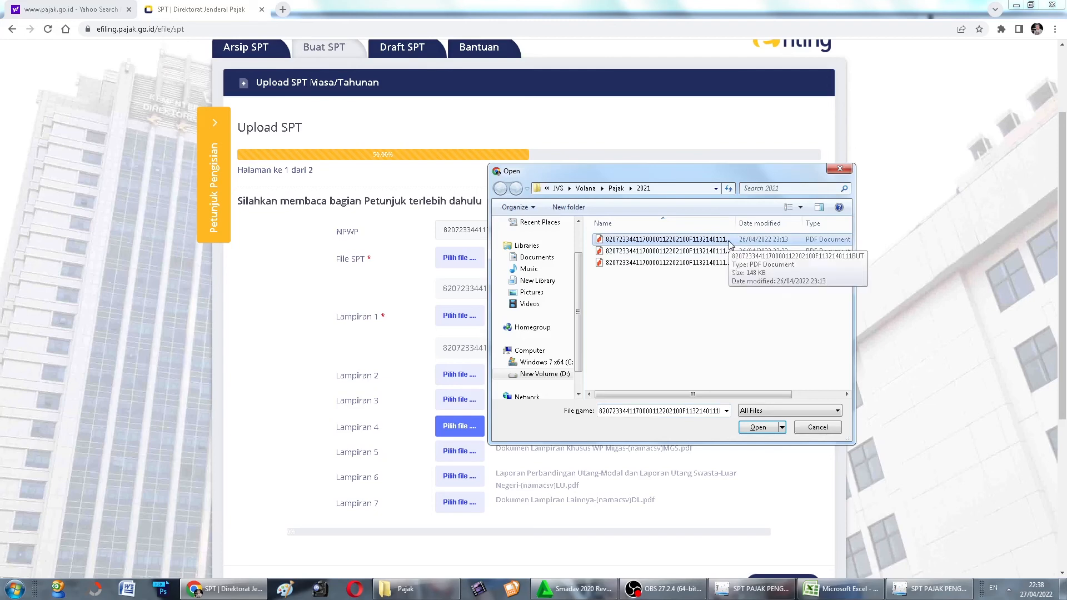
pyautogui.click(749, 428)
pyautogui.scroll(-3, 744, 414)
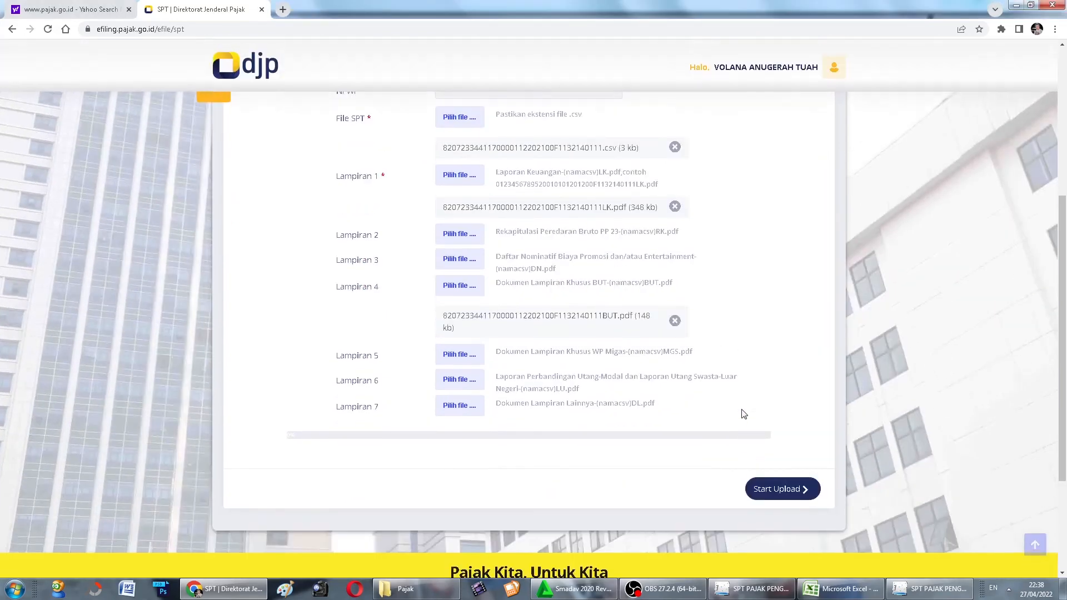
pyautogui.scroll(2, 591, 173)
pyautogui.scroll(-2, 581, 306)
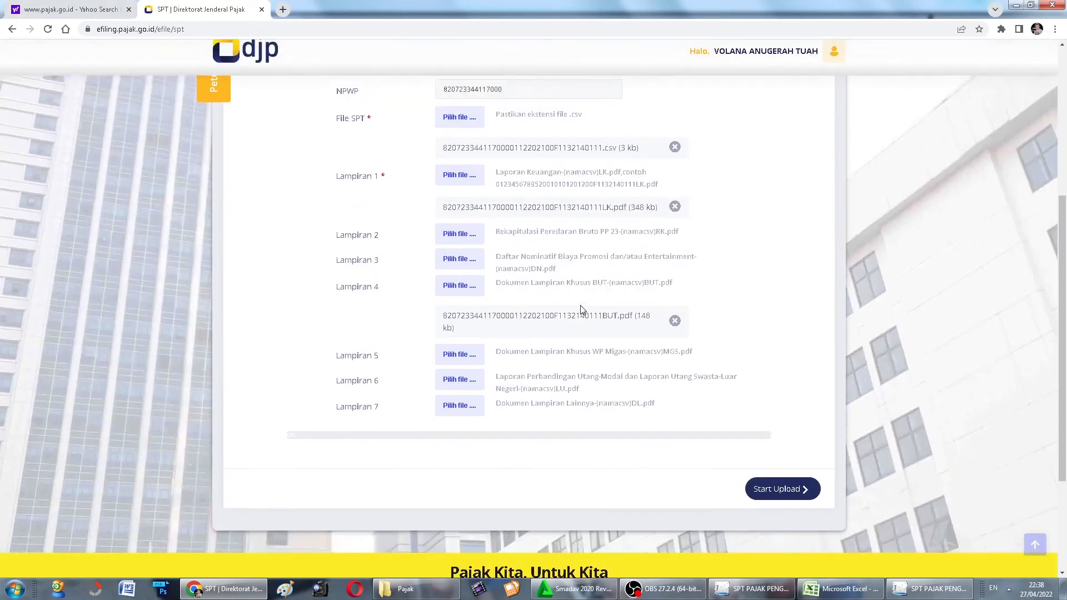
pyautogui.click(785, 494)
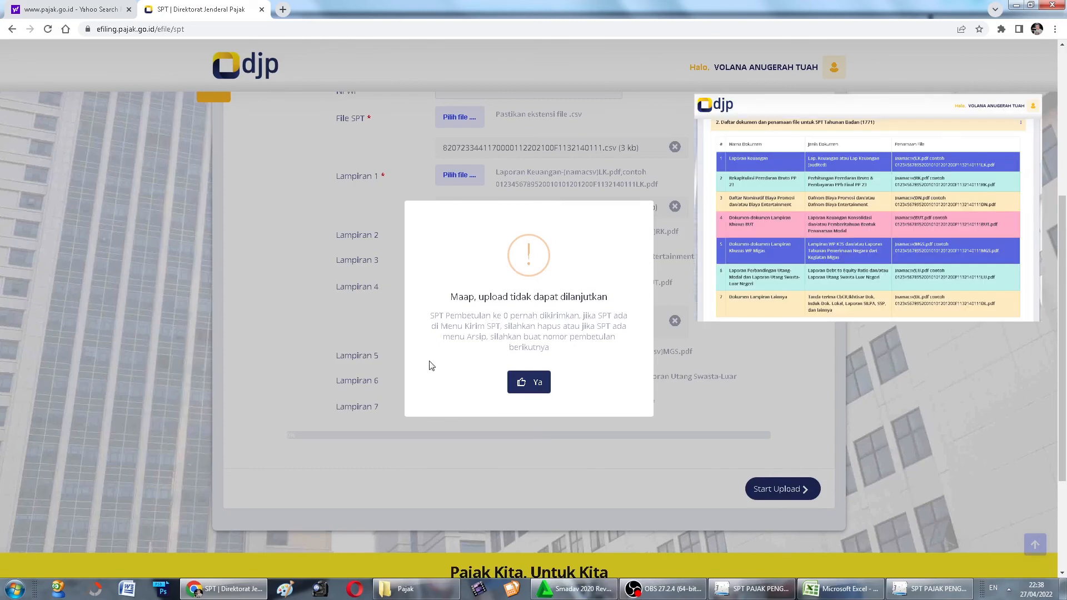
pyautogui.click(542, 388)
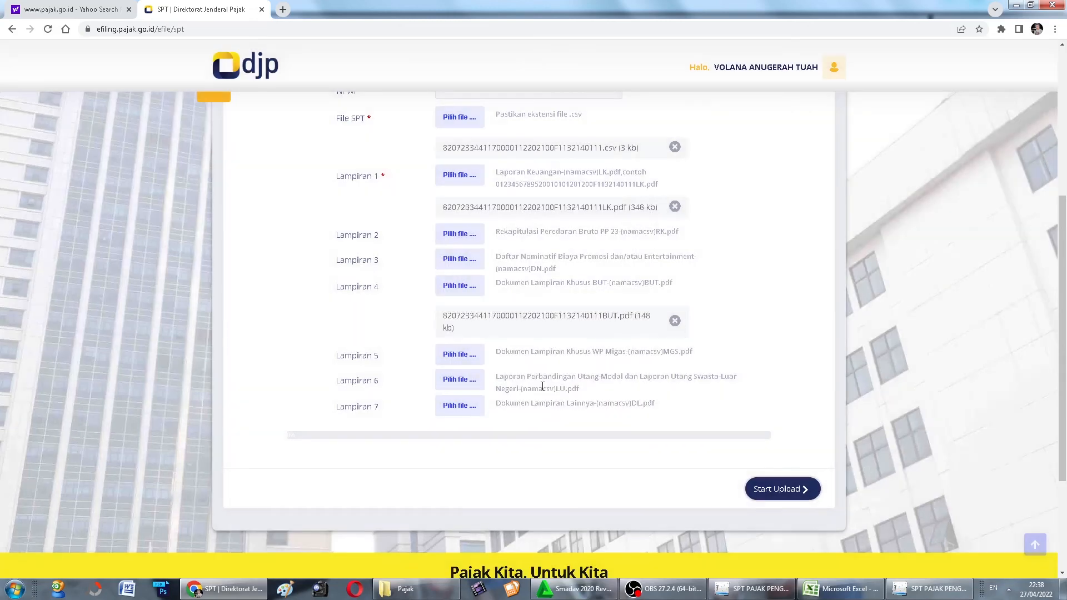
pyautogui.click(774, 488)
# - Open a new blank browser tab beside the DJP Online e-Filing upload form
pyautogui.click(285, 10)
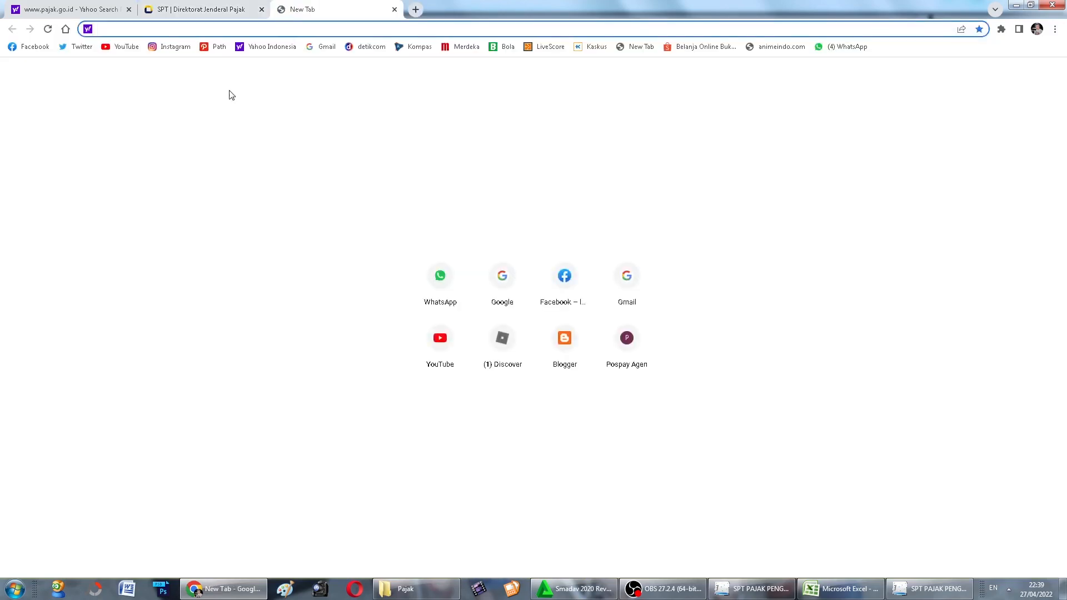
# - Go to Gmail and choose to log in with the second Google account from the account switcher
pyautogui.click(618, 299)
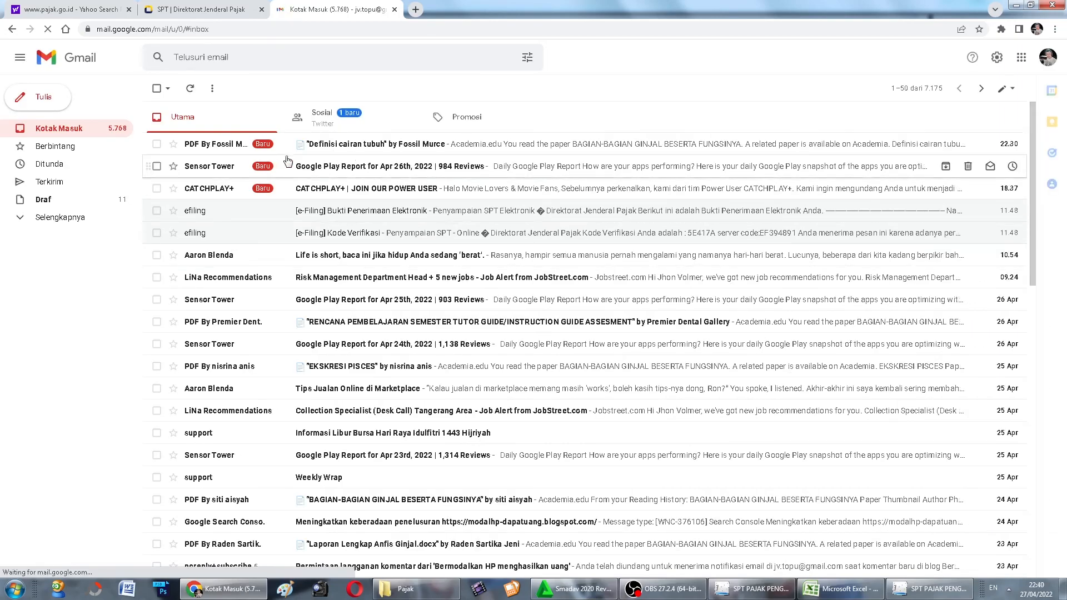
pyautogui.click(1048, 57)
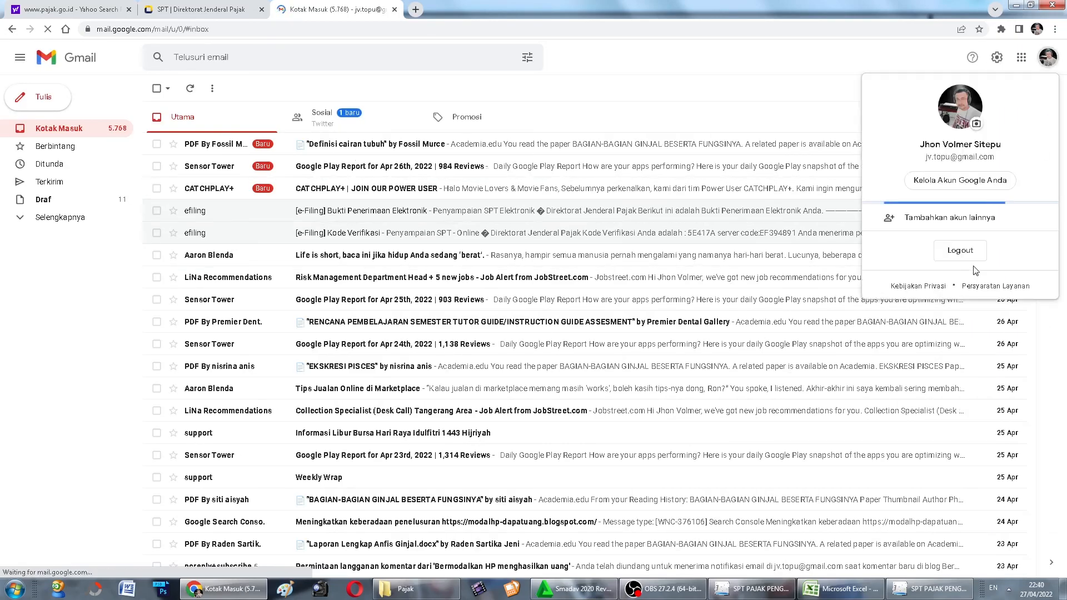
pyautogui.click(960, 222)
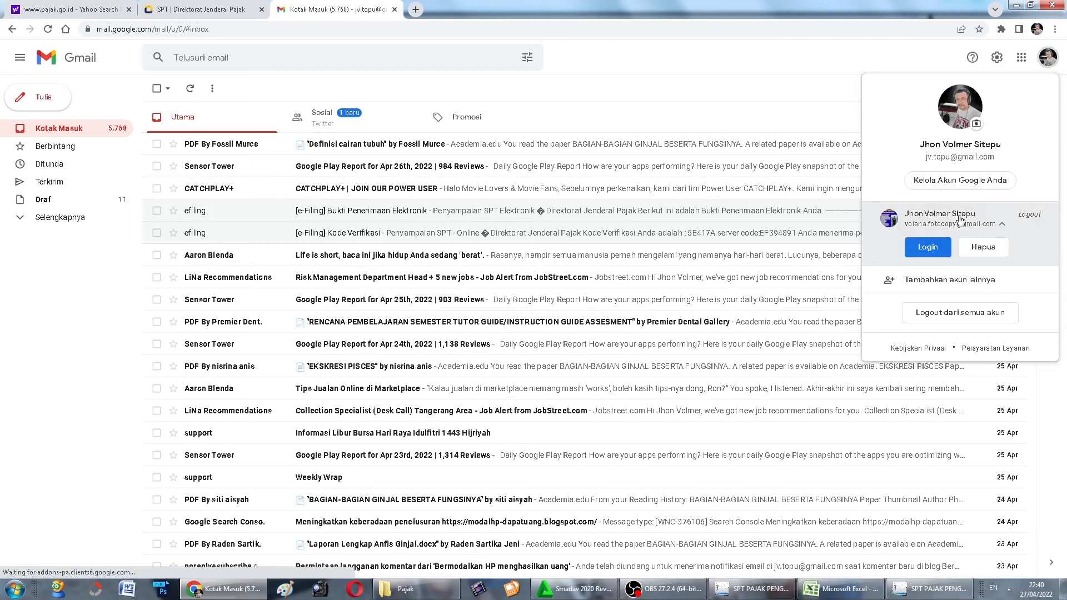
pyautogui.click(928, 248)
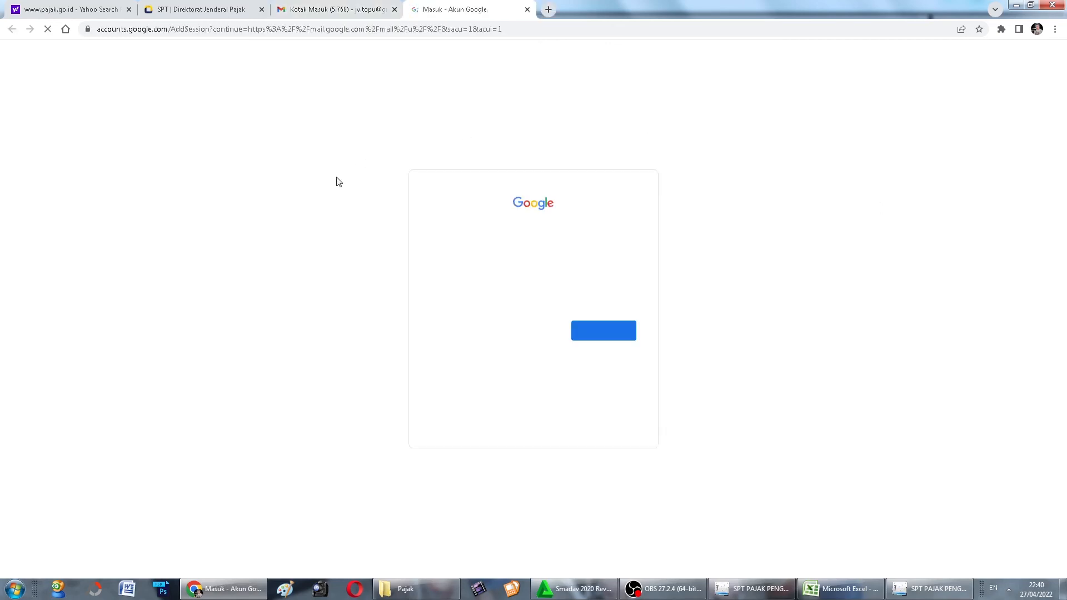
# - Enter the second account's password and submit it to finish signing in
pyautogui.click(585, 330)
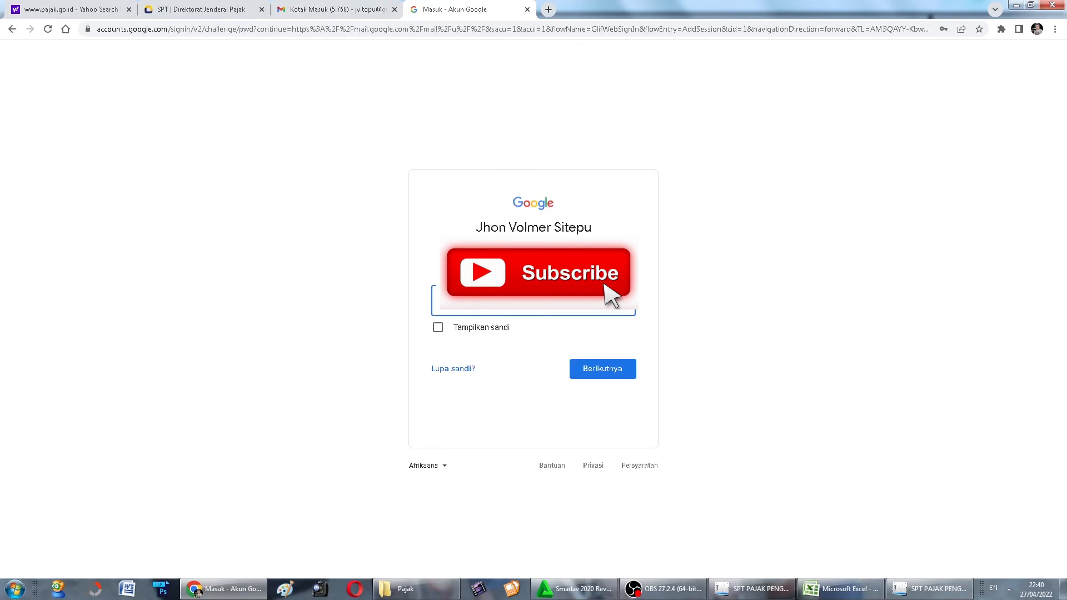
pyautogui.click(462, 328)
pyautogui.click(472, 333)
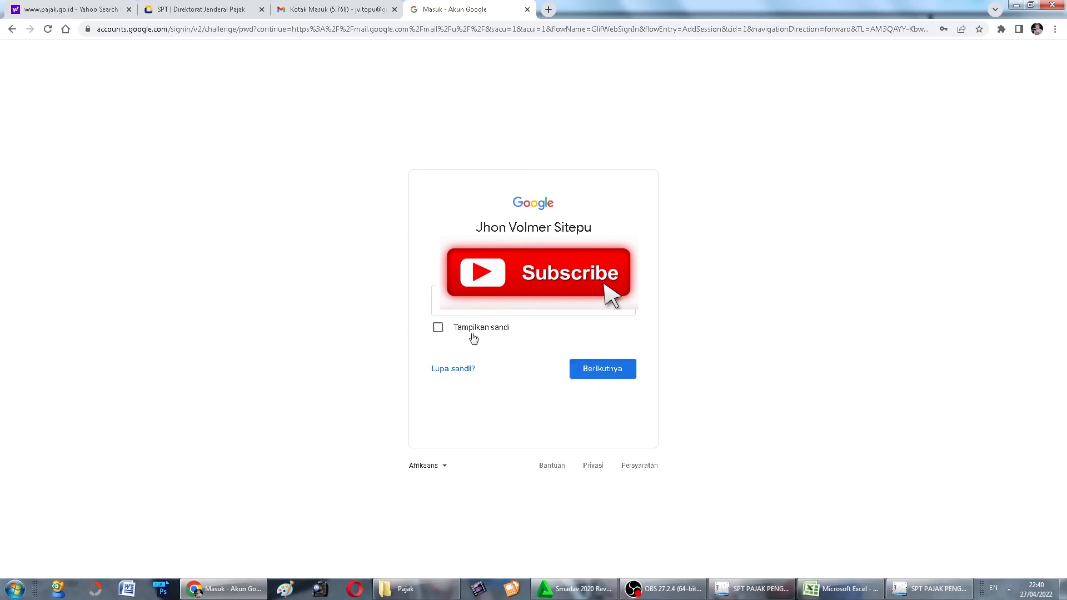
pyautogui.click(600, 370)
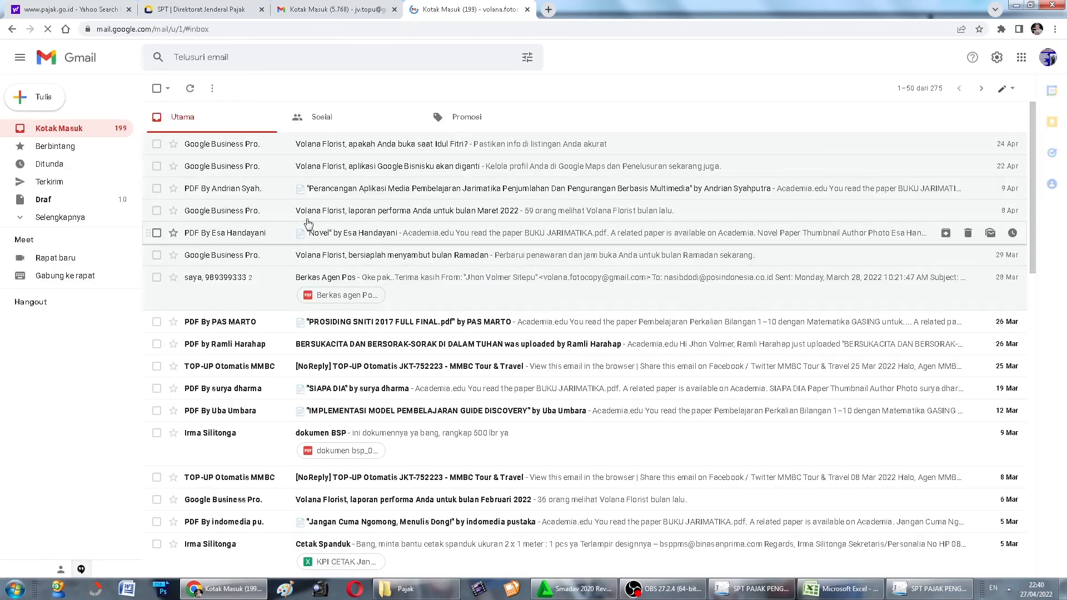
# - Switch to the main Google account and open the [e-Filing] Kode Verifikasi email
pyautogui.click(1048, 58)
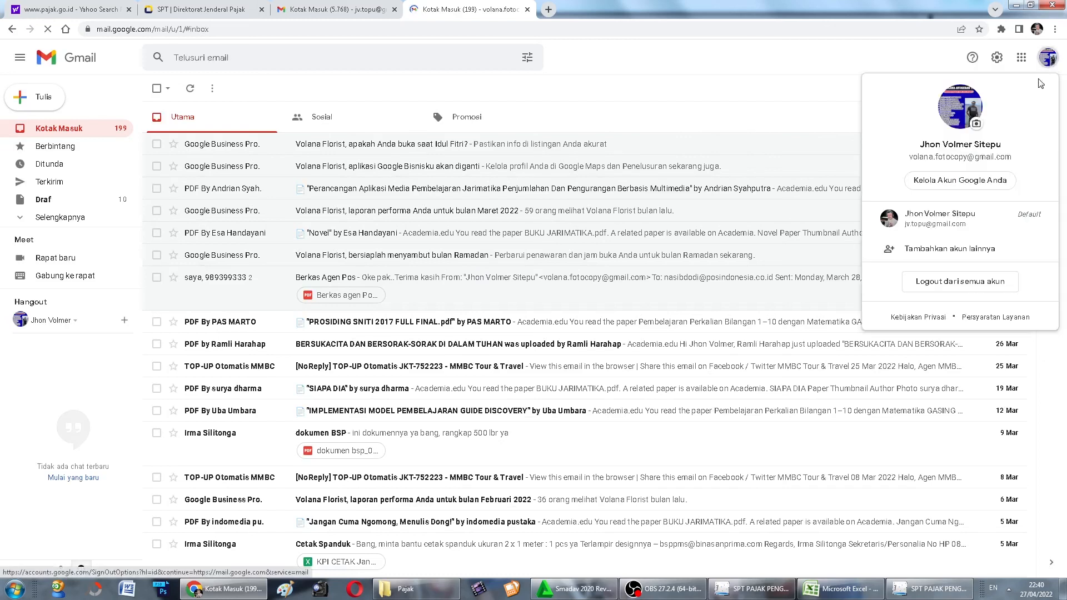
pyautogui.click(947, 221)
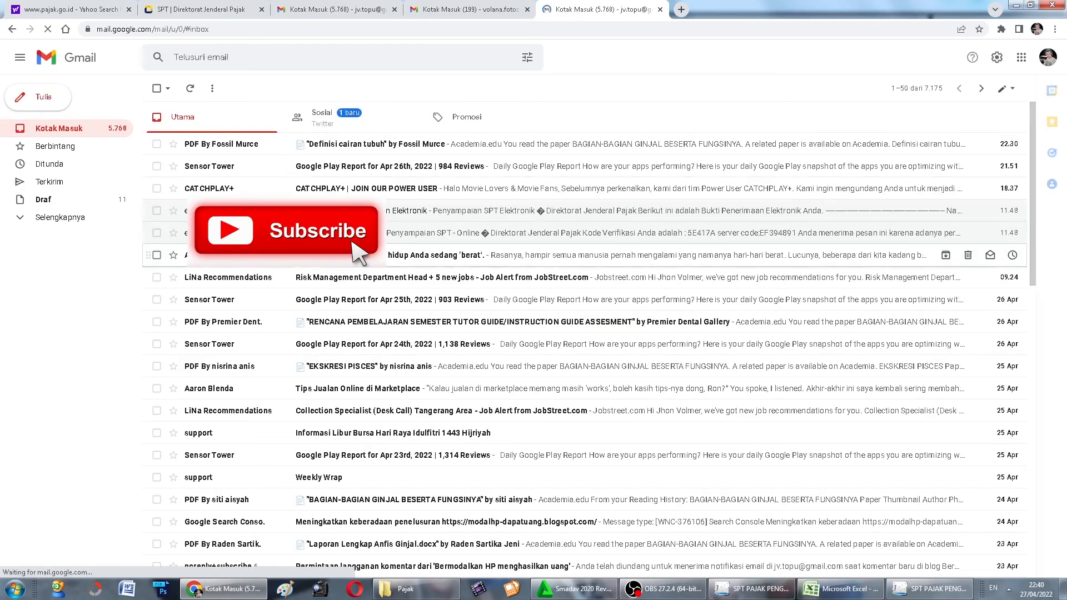
pyautogui.click(307, 235)
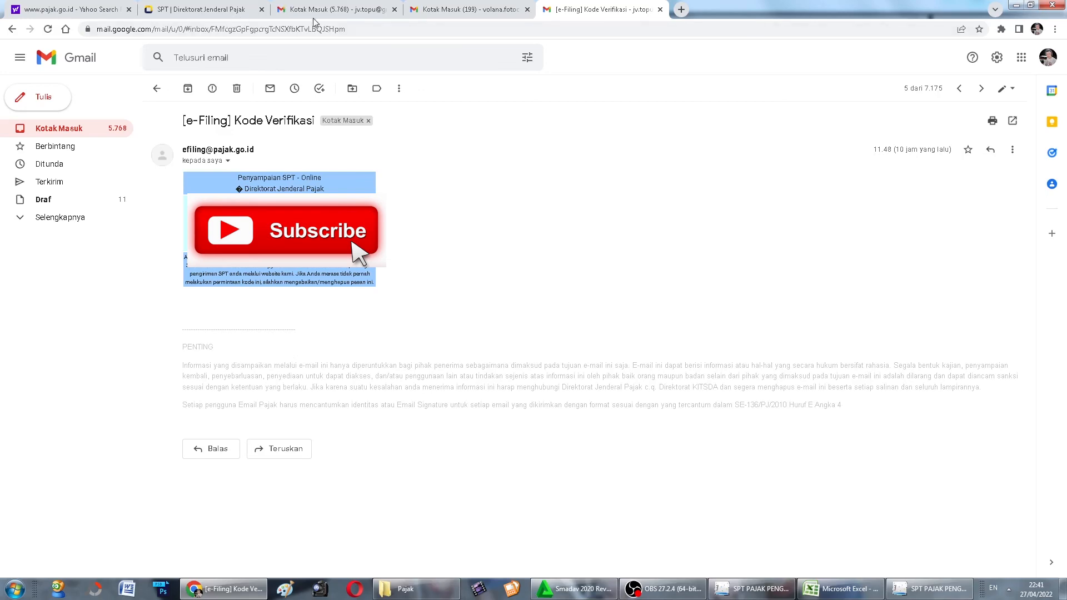
# - Check the e-Filing upload form, return to the inbox and open the [e-Filing] Bukti Penerimaan Elektronik email
pyautogui.click(214, 16)
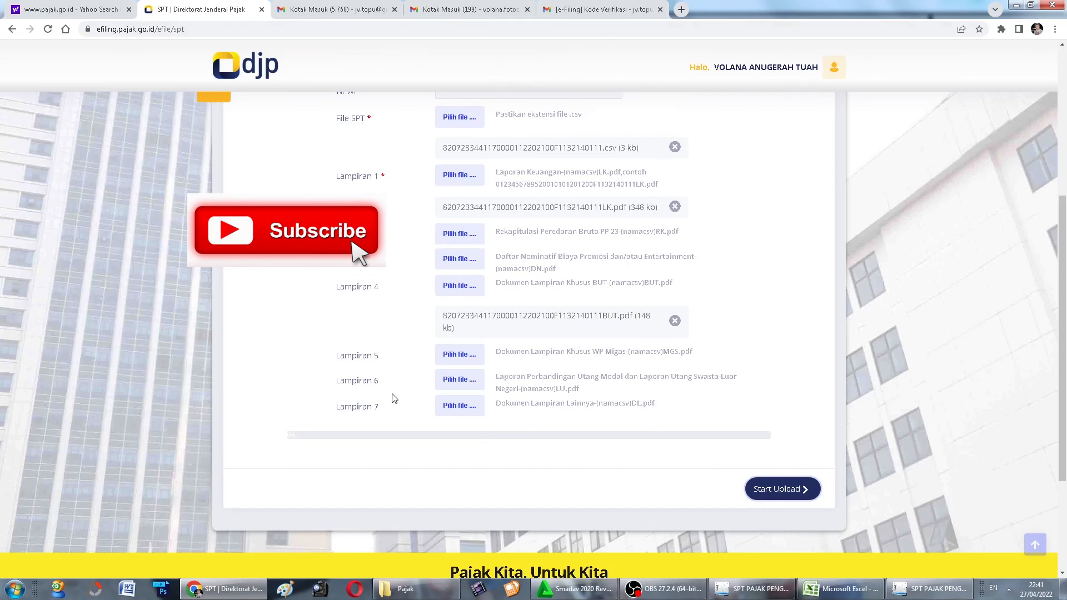
pyautogui.click(470, 16)
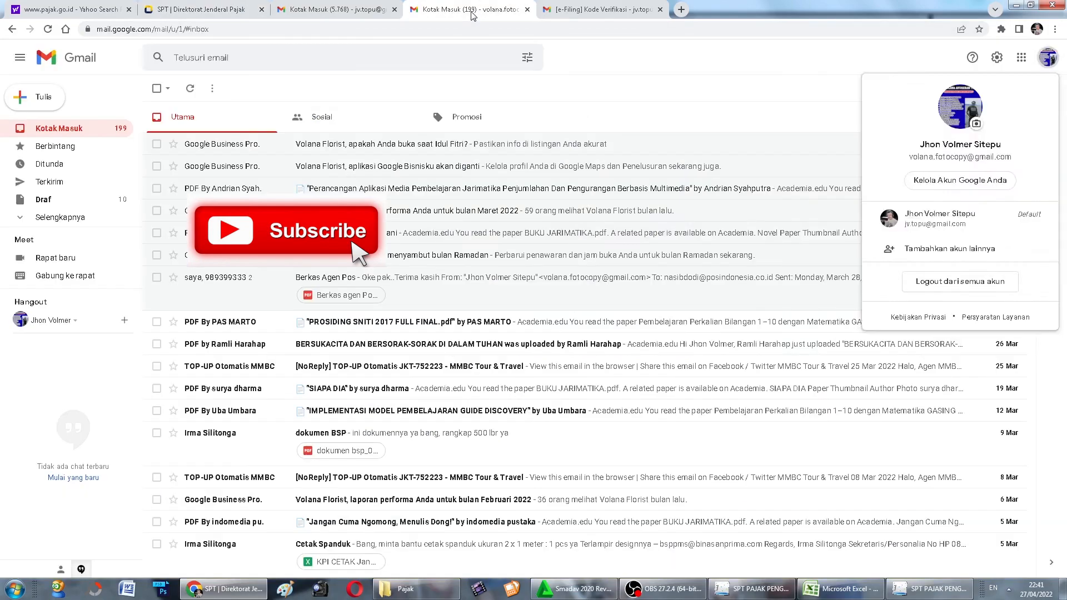
pyautogui.click(584, 8)
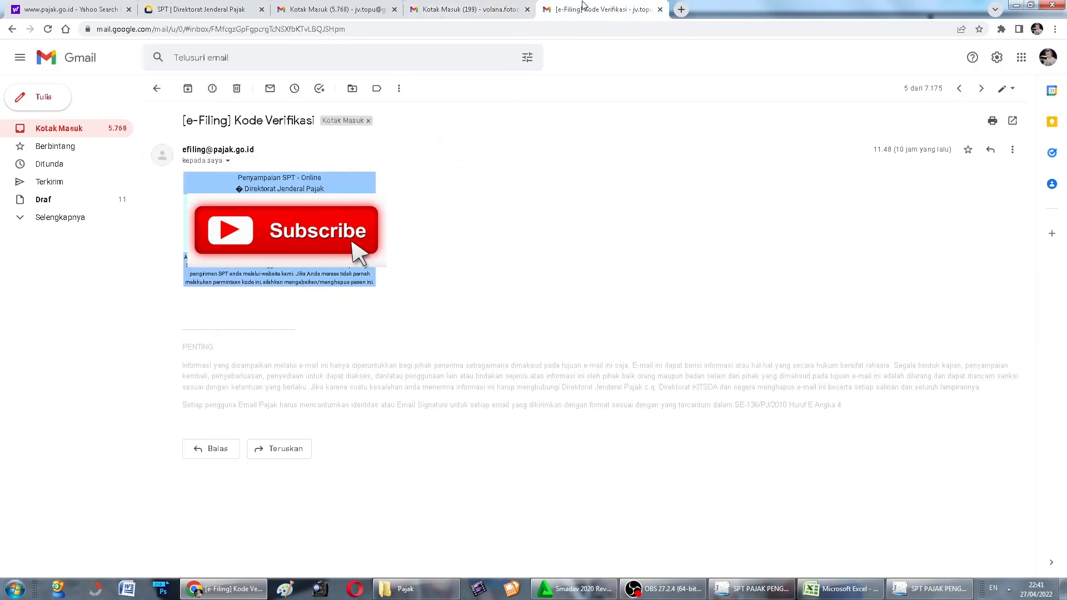
pyautogui.click(54, 129)
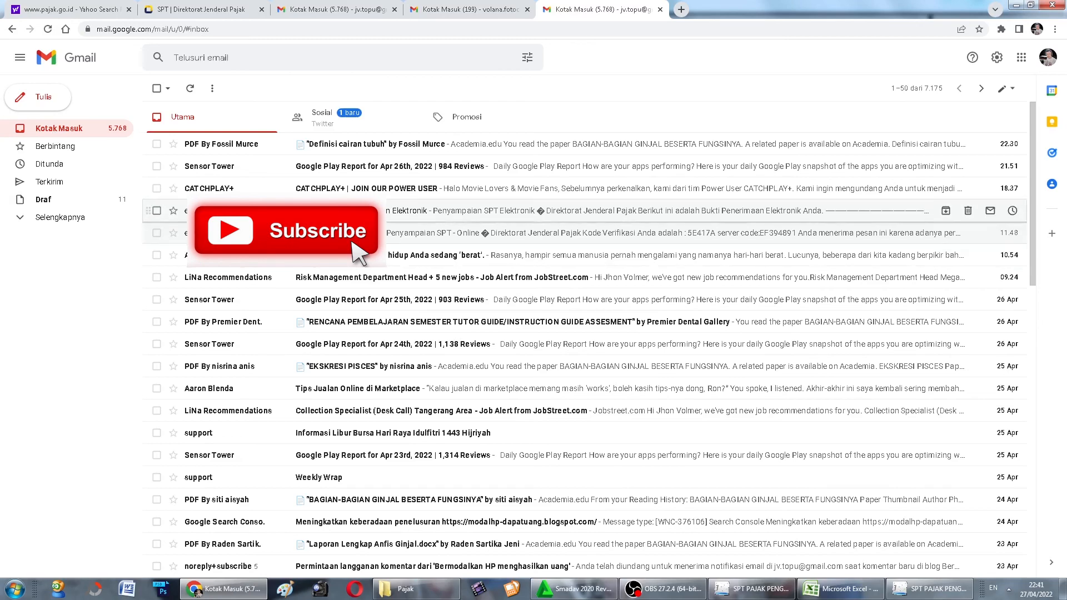
pyautogui.click(289, 211)
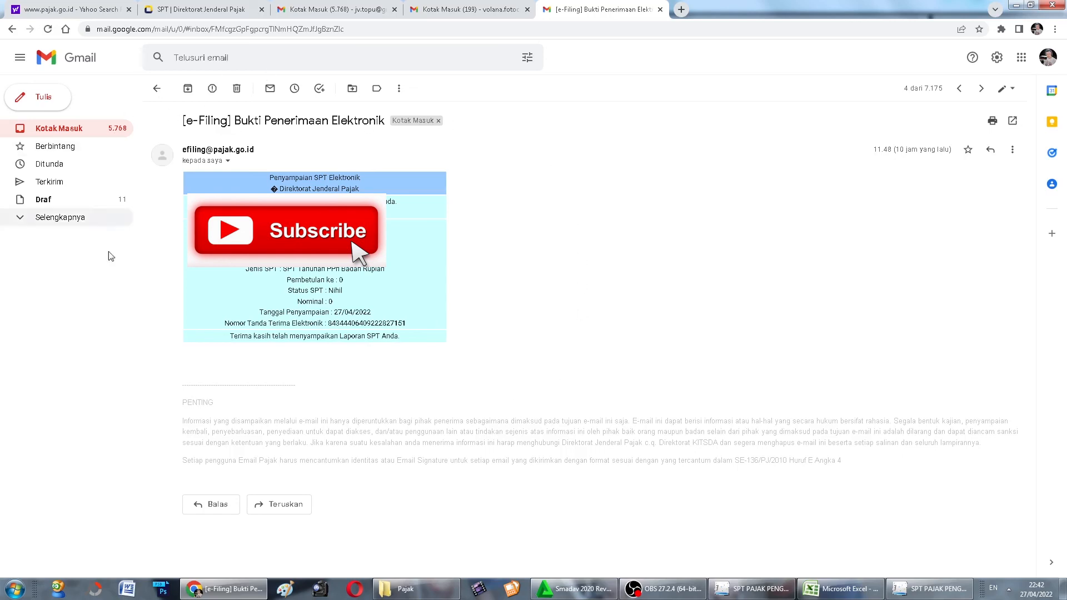
# - Bring the OBS Studio window to the front from the taskbar
pyautogui.click(670, 594)
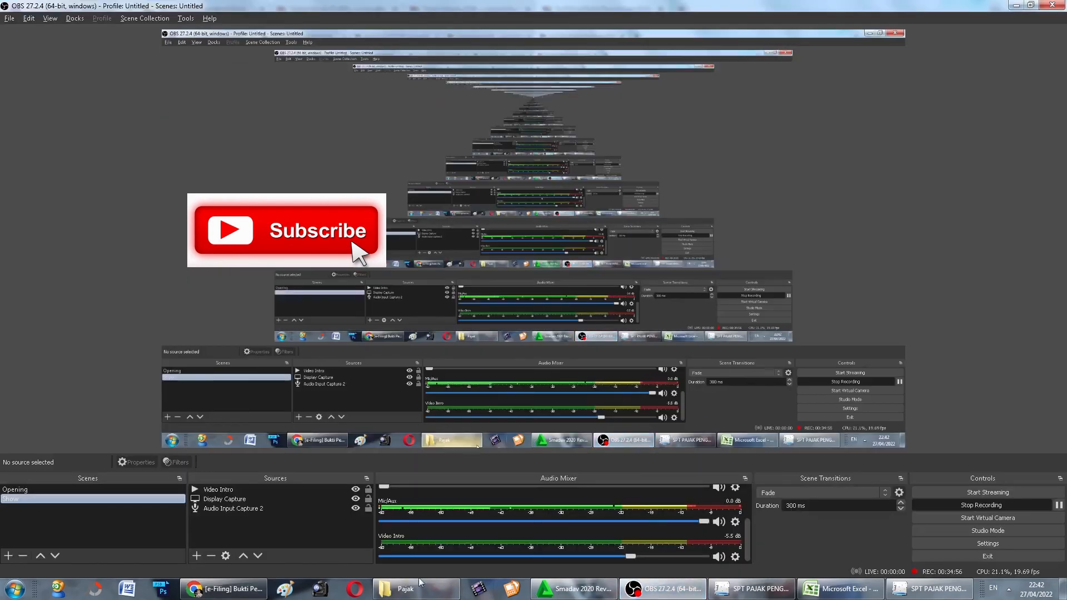